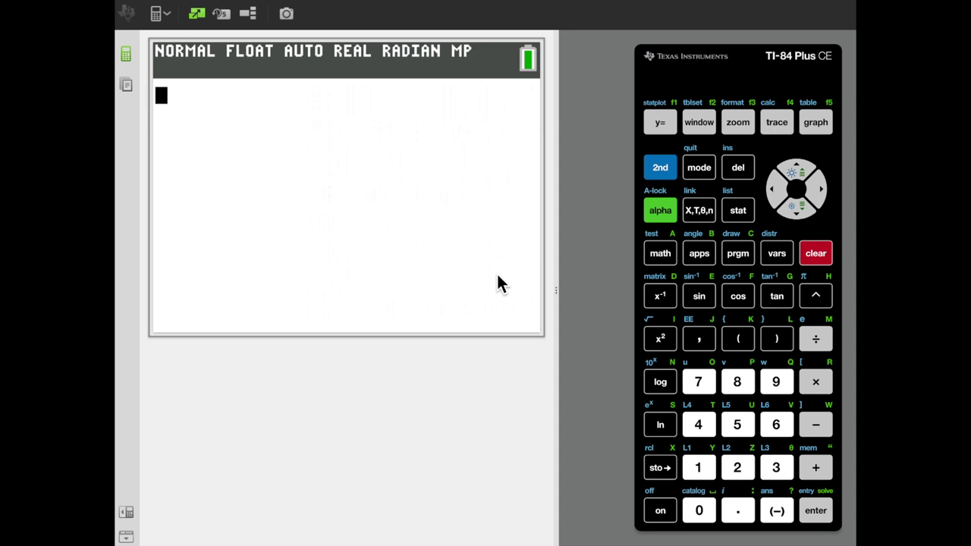
left_click(664, 177)
left_click(739, 212)
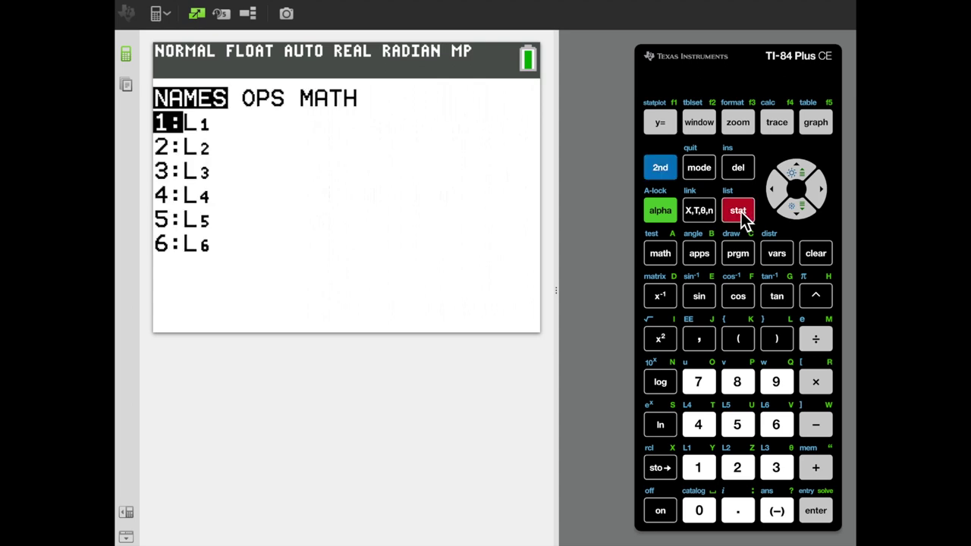
left_click(815, 262)
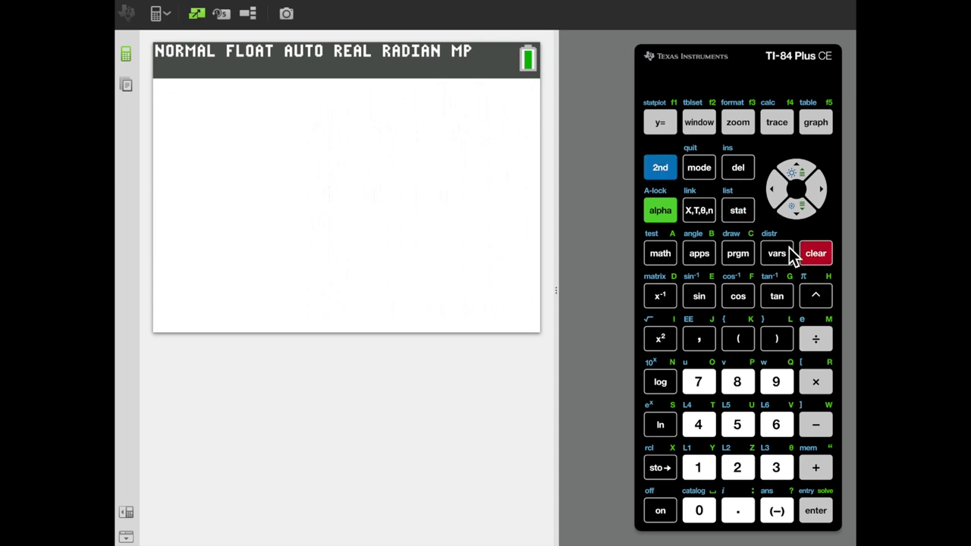
Open the statistics list editor and enter 11 as the first value of L1.
left_click(738, 216)
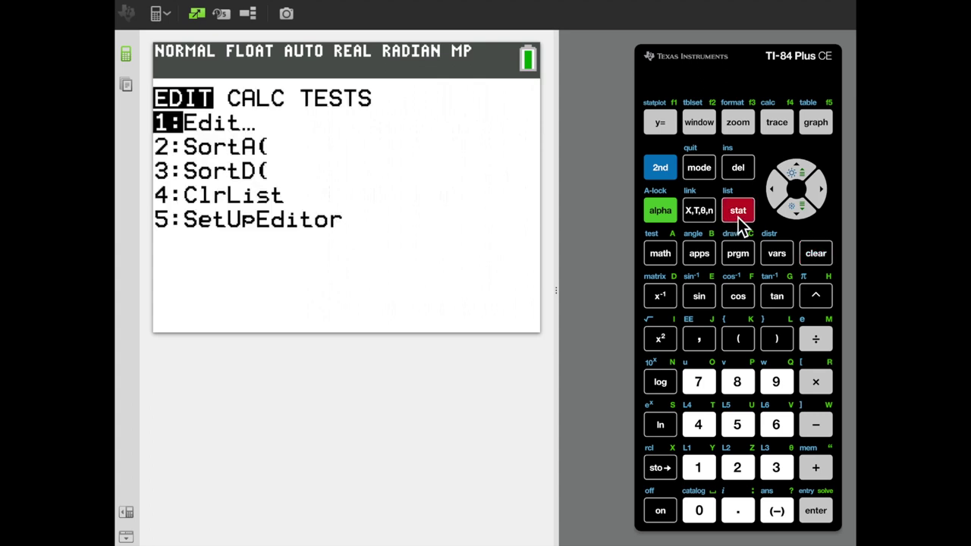
key("Return")
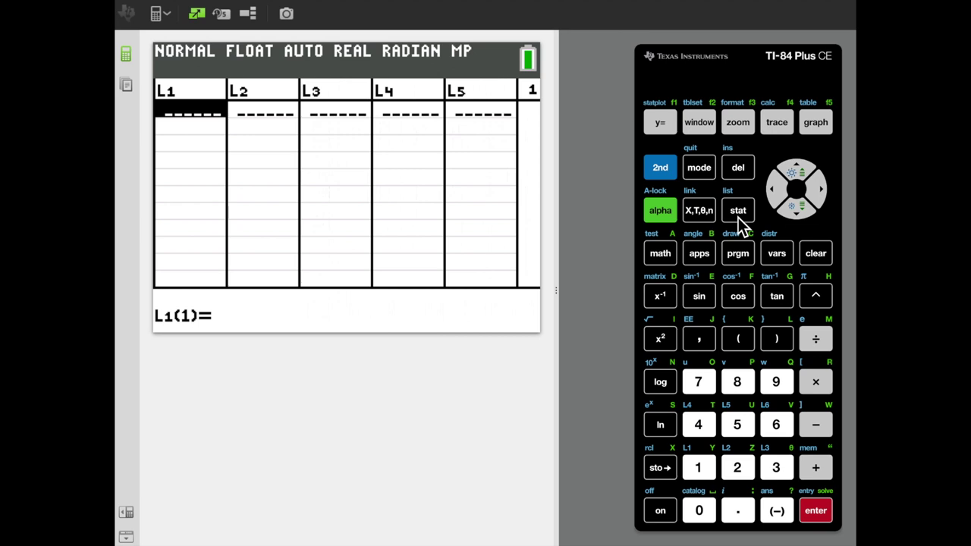
type("11")
key("Return")
Enter 910, 12 and 9 as the second to fourth values of L1.
type("9")
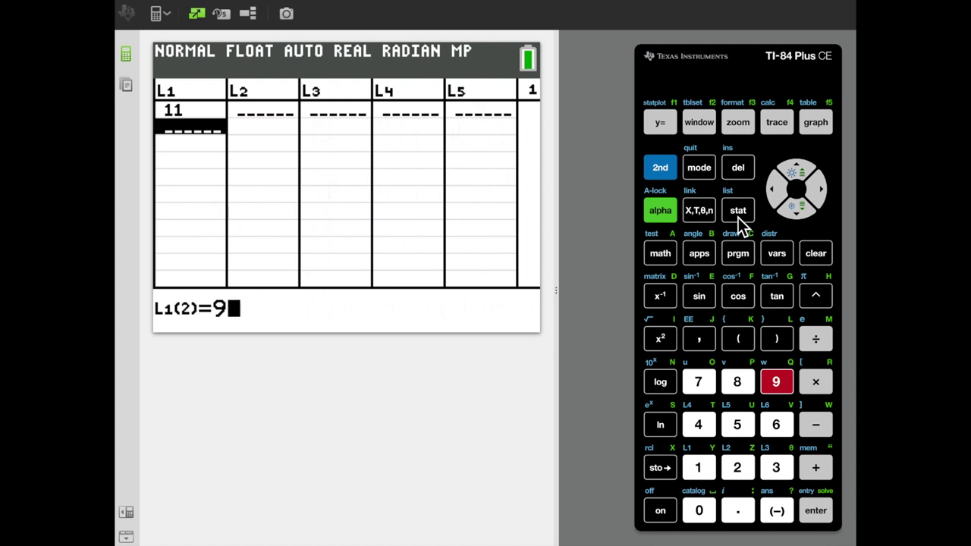
type("10")
key("Return")
type("12")
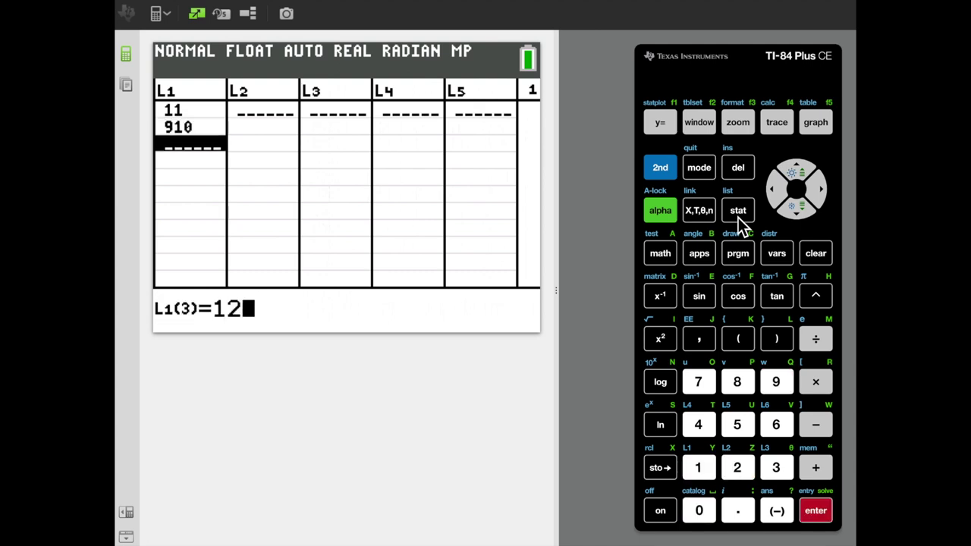
key("Return")
type("9")
key("Return")
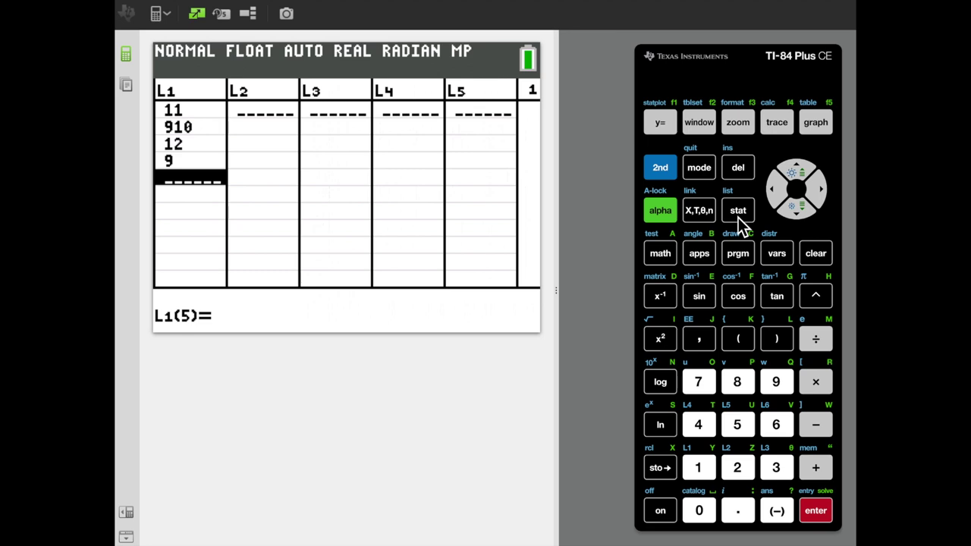
Enter 15, 10 and 7 as the fifth to seventh values of L1.
type("15")
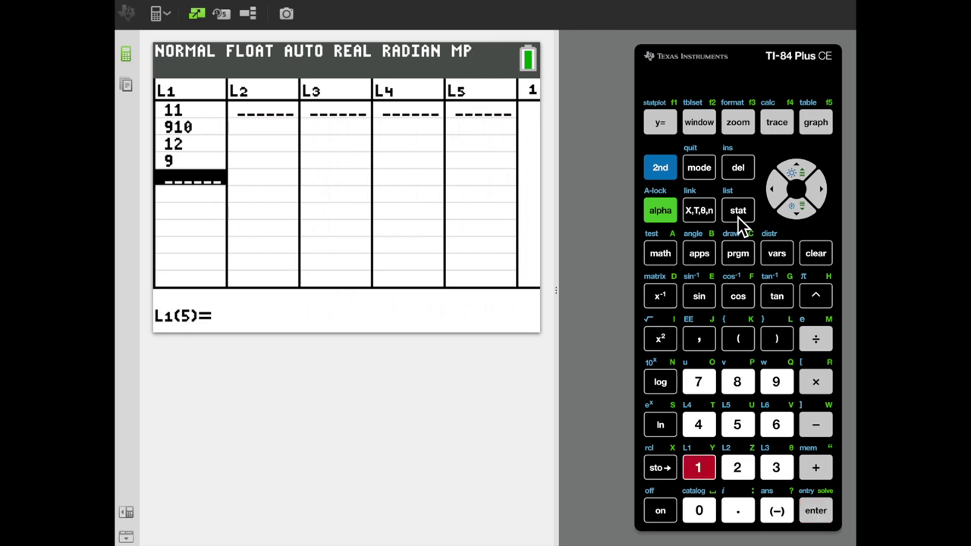
key("Return")
type("10")
key("Return")
type("7")
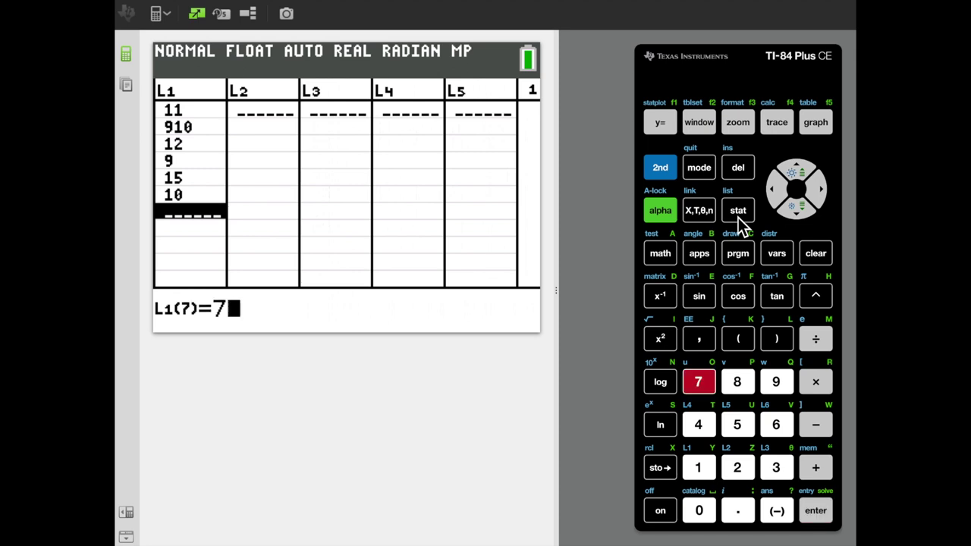
key("Return")
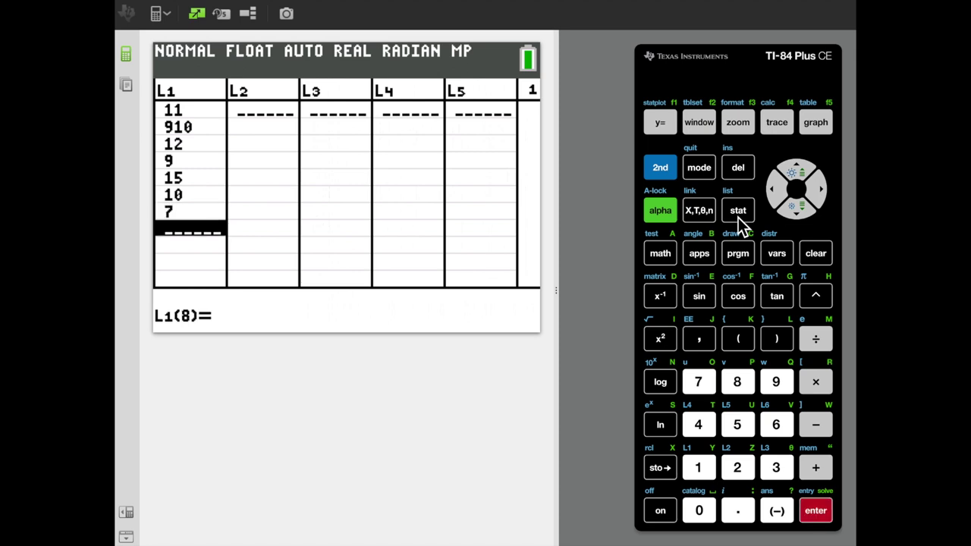
Return to the start of L1, re-enter 11 as its first value and set the second value to 9.
key("Up")
key("Up")
key("Up")
key("Up")
key("Up")
key("Up")
key("Up")
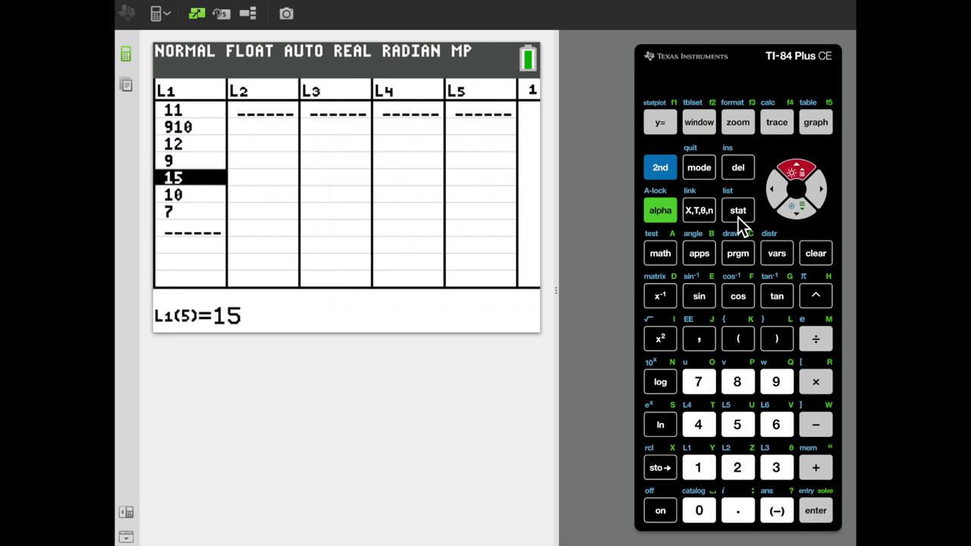
key("Up")
key("Down")
key("Down")
key("Up")
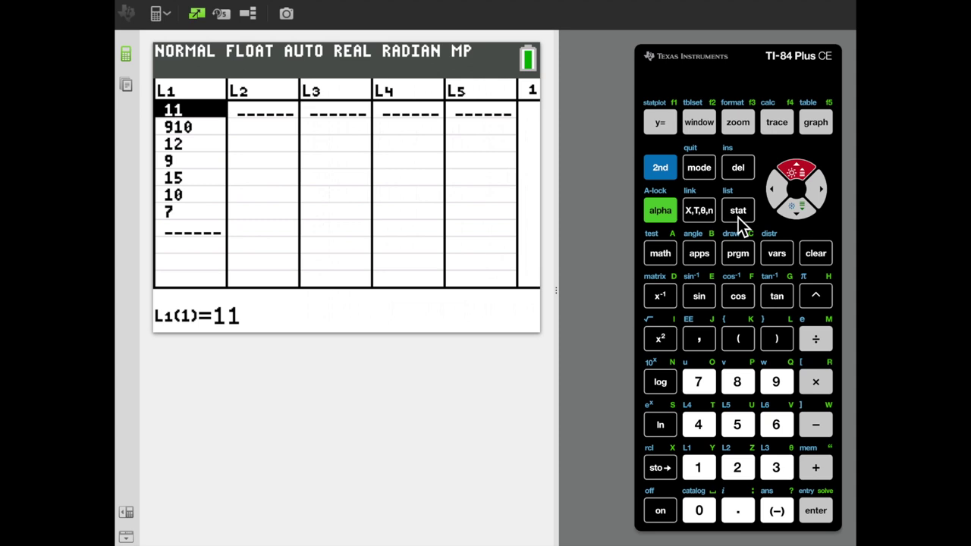
type("11")
key("Down")
type("9")
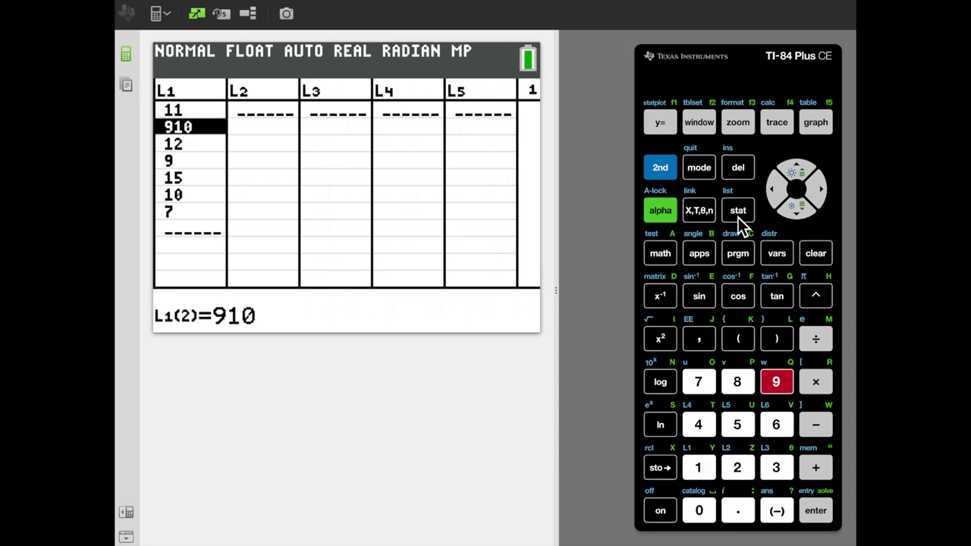
key("Return")
Set the third, fourth and fifth values of L1 to 10, 12 and 9.
type("10")
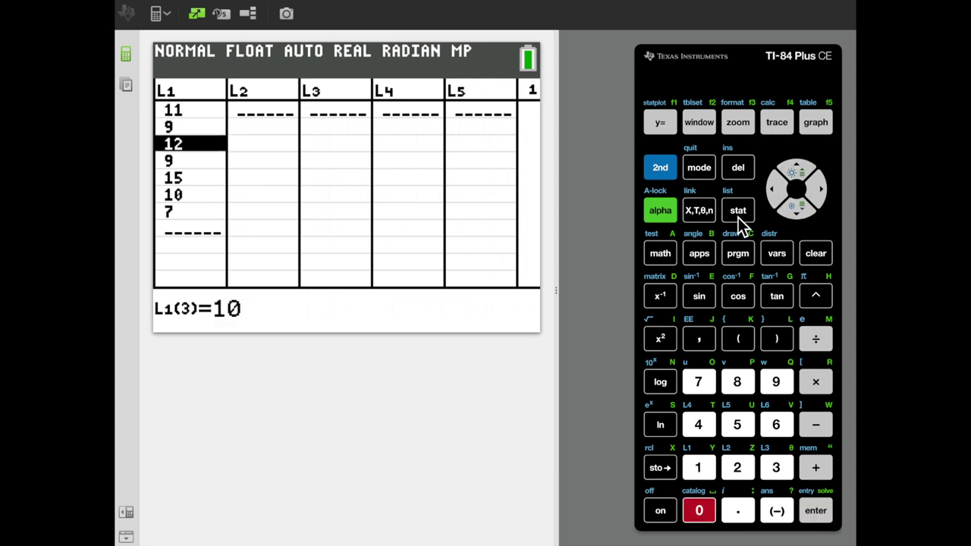
key("Return")
type("12")
key("Return")
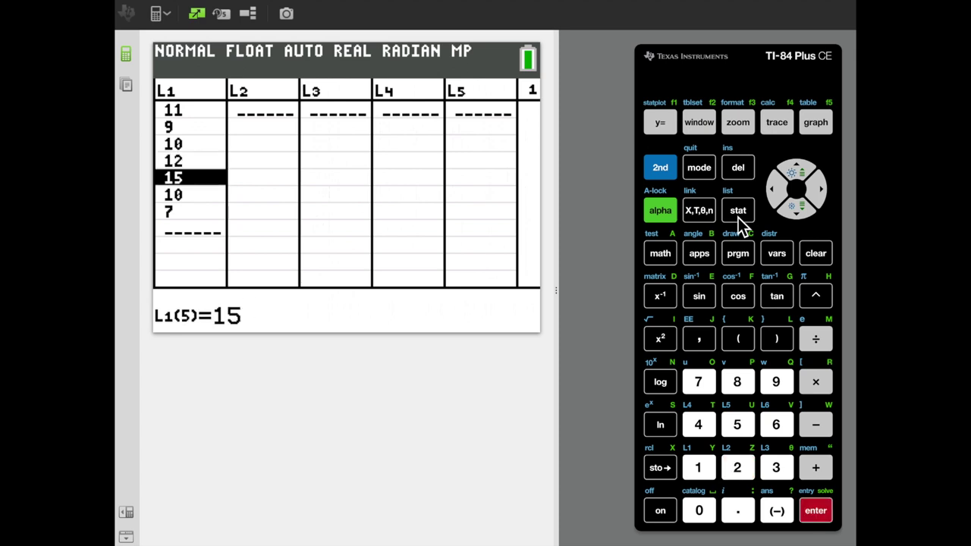
type("9")
key("Return")
Set the sixth and seventh values of L1 to 15 and 10, and add 7 as the eighth value.
type("15")
key("Return")
type("10")
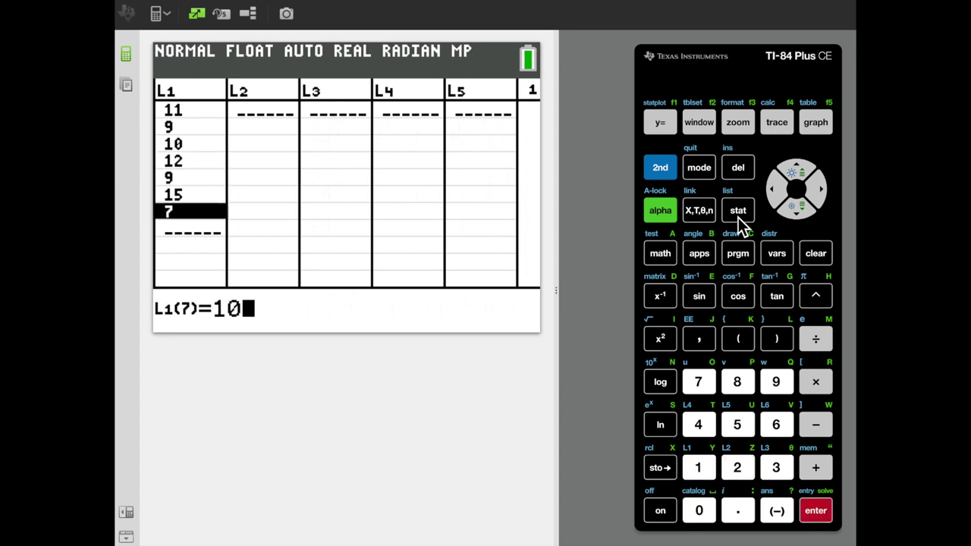
key("Return")
type("7")
key("Return")
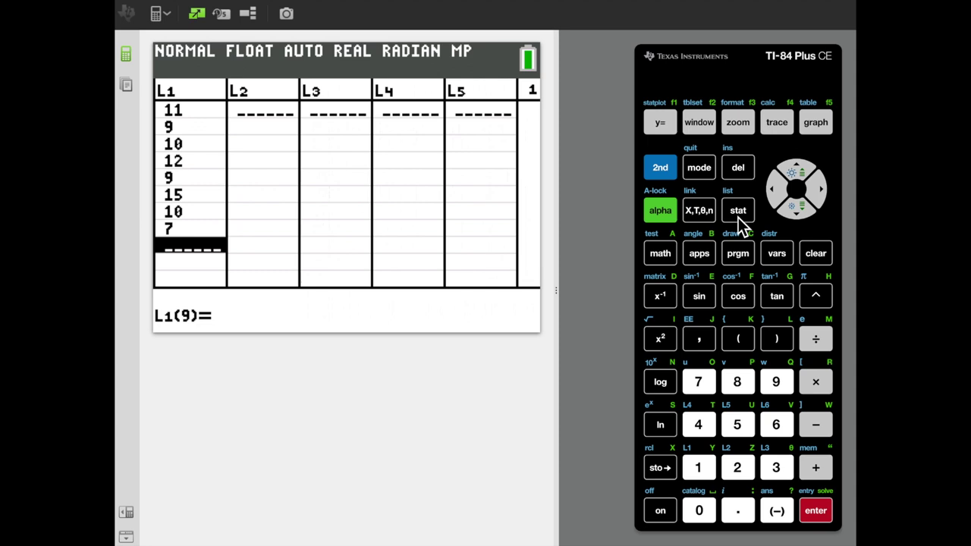
Append 13, 16 and 10 to L1 as the ninth to eleventh values.
type("13")
key("Return")
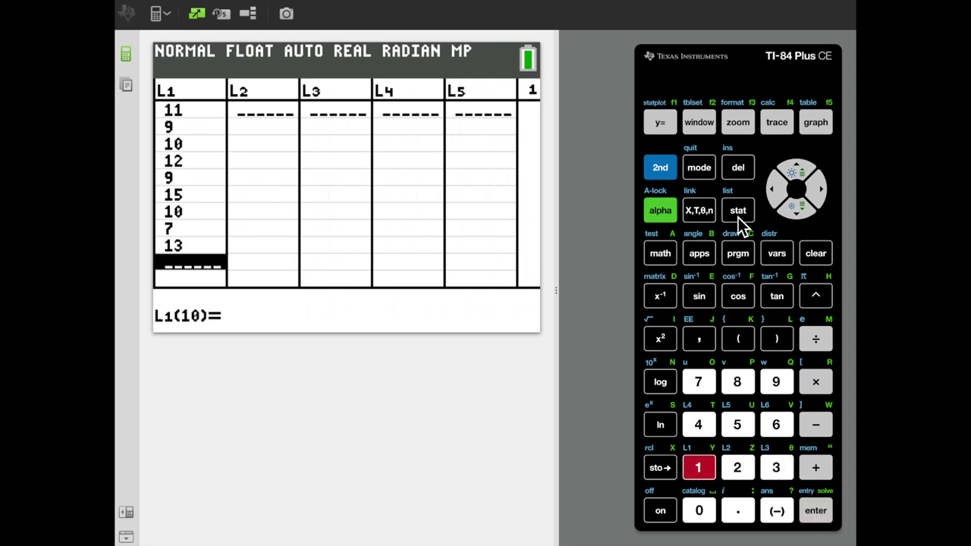
type("16")
key("Return")
type("10")
key("Return")
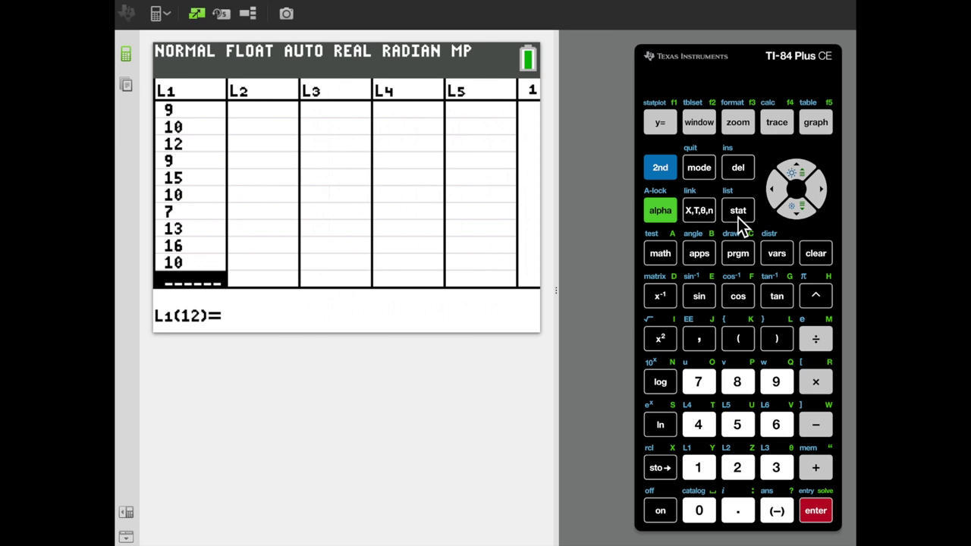
Complete L1 by appending 4, 7, 9 and 11 as the twelfth to fifteenth values.
type("4")
key("Return")
type("7")
key("Return")
type("9")
key("Return")
type("11")
key("Return")
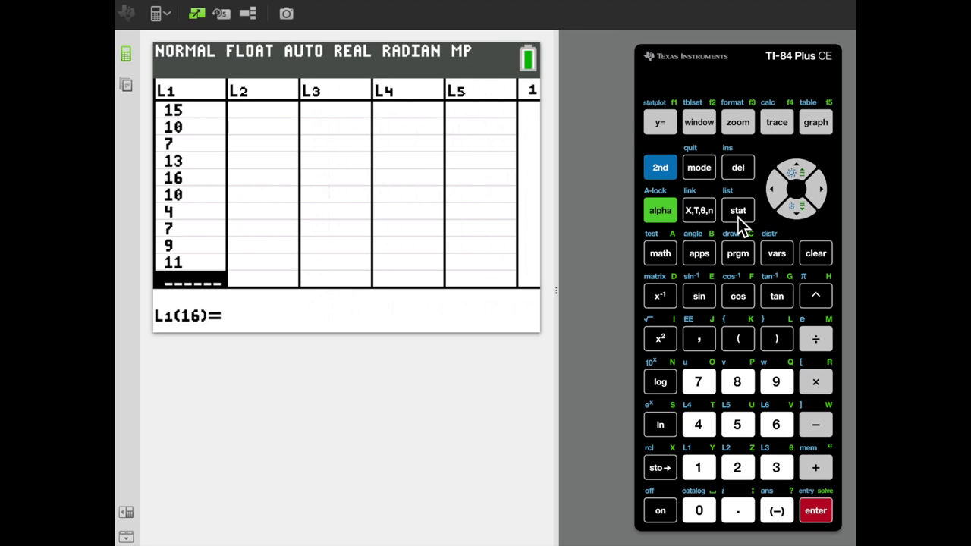
Calculate 1-Var Stats for list L1 with no frequency list, and review the results through the maximum value.
left_click(738, 212)
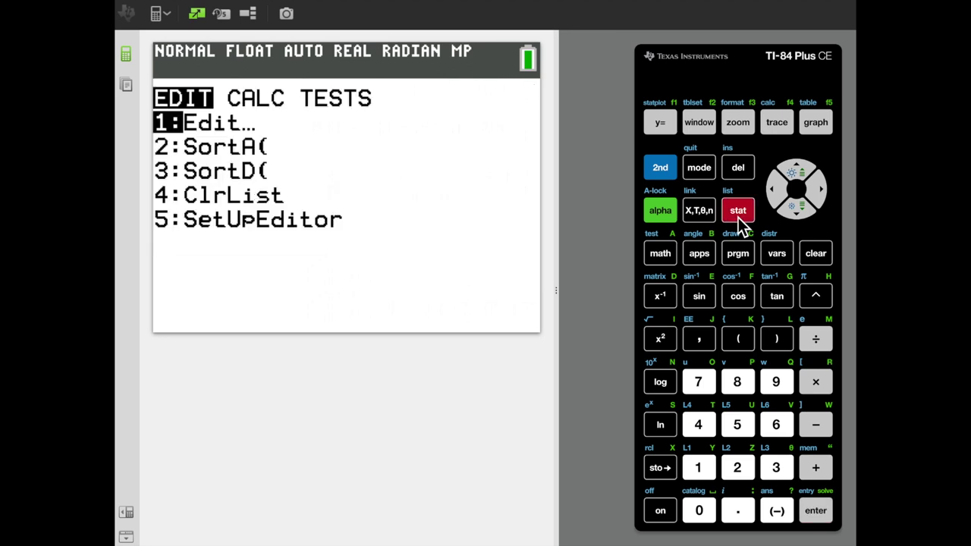
key("Right")
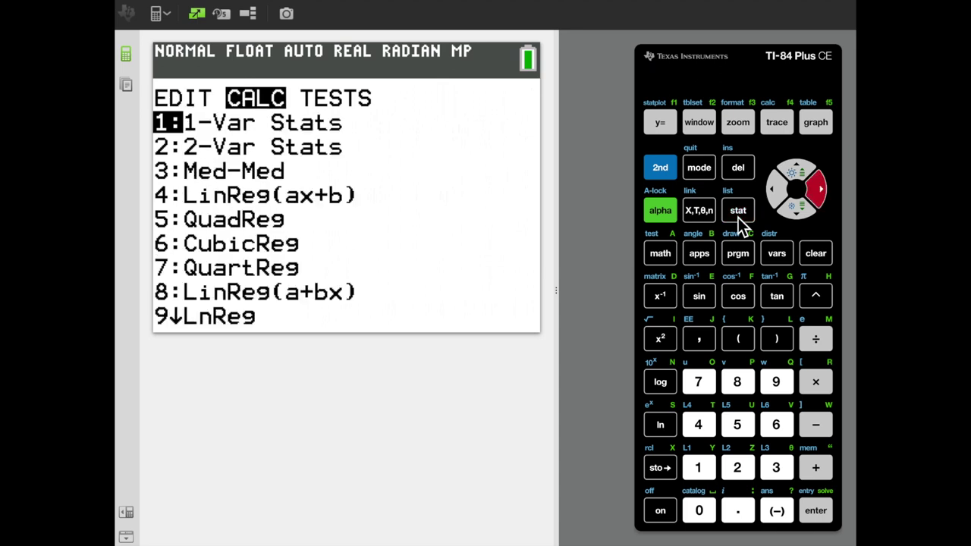
key("Return")
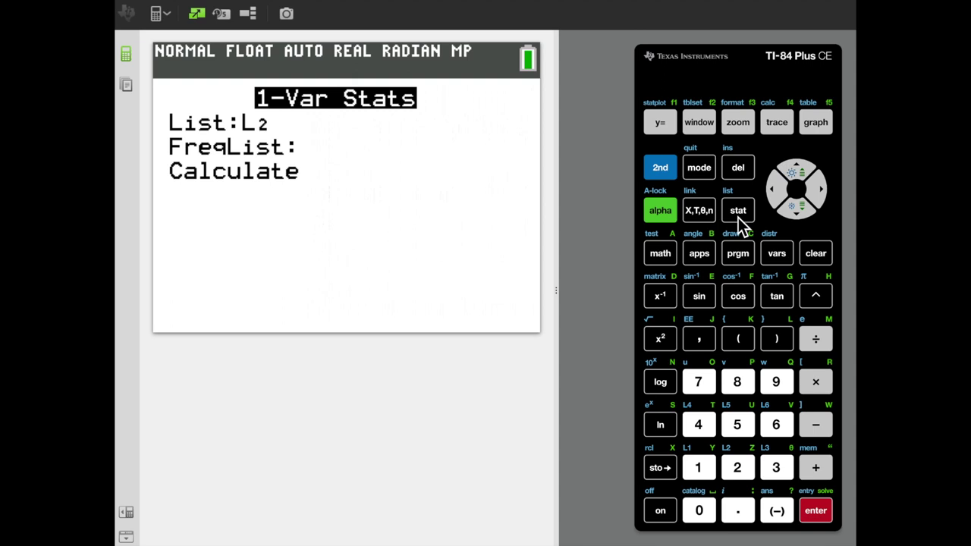
left_click(667, 167)
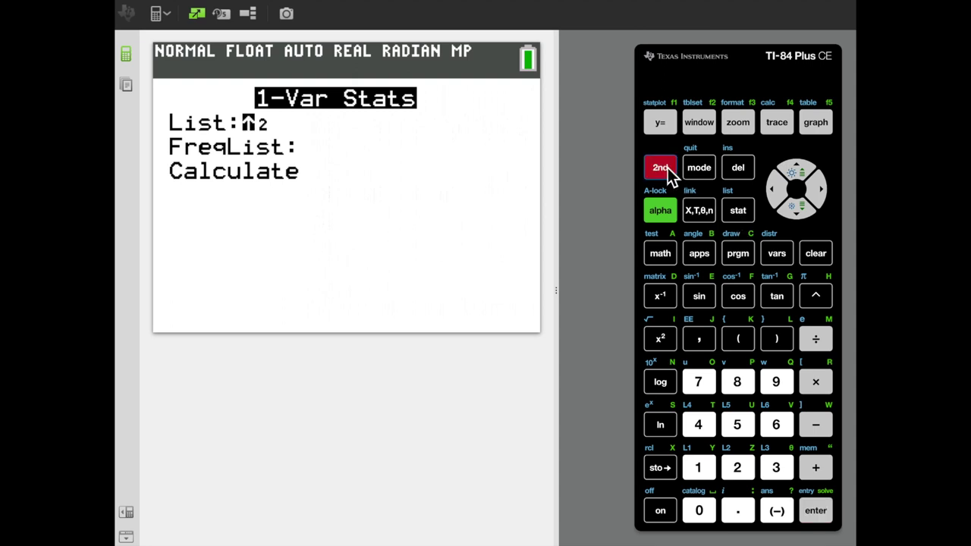
left_click(707, 475)
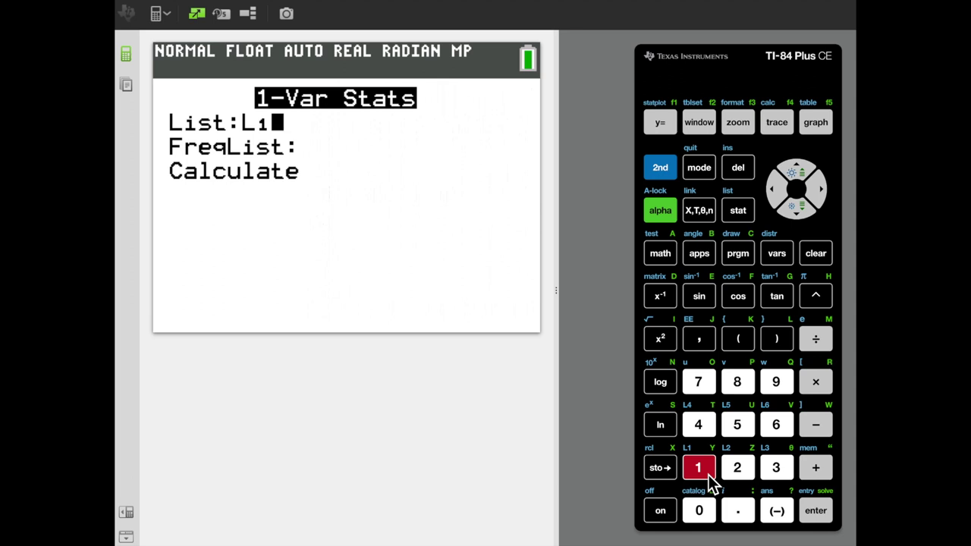
key("Return")
key("Return")
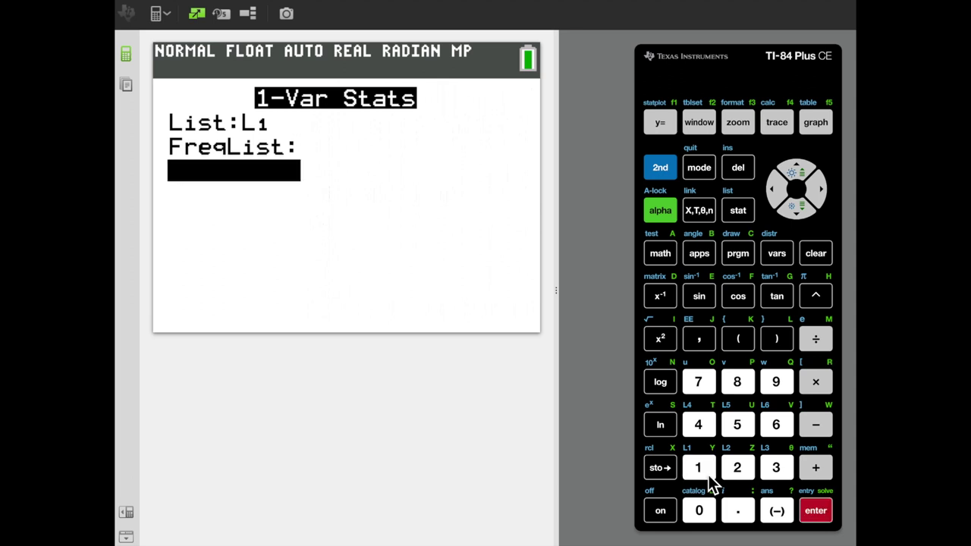
key("Return")
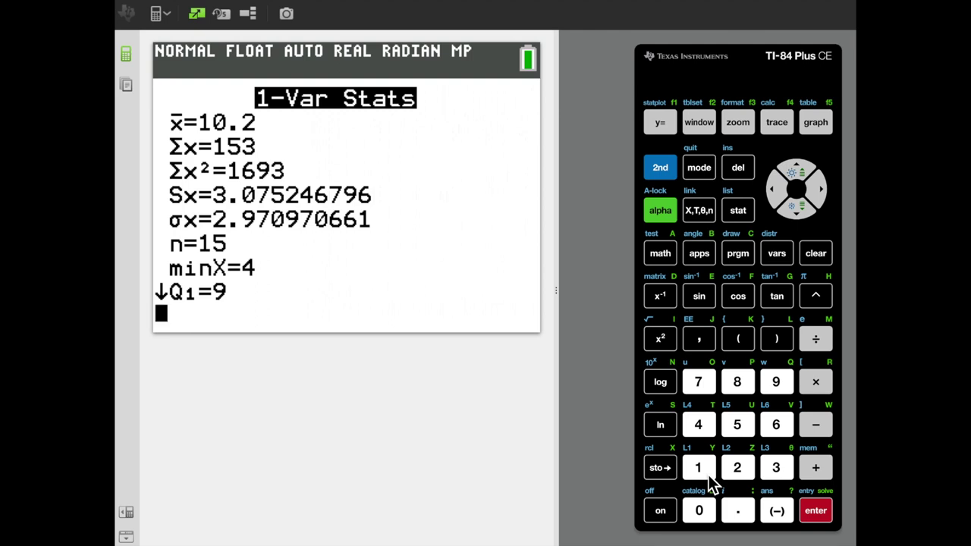
key("Down")
key("Down")
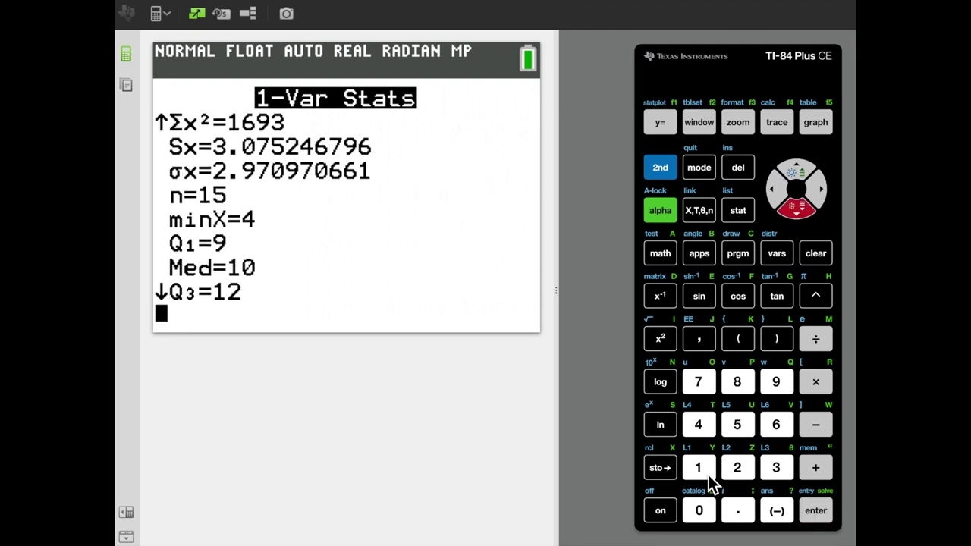
key("Down")
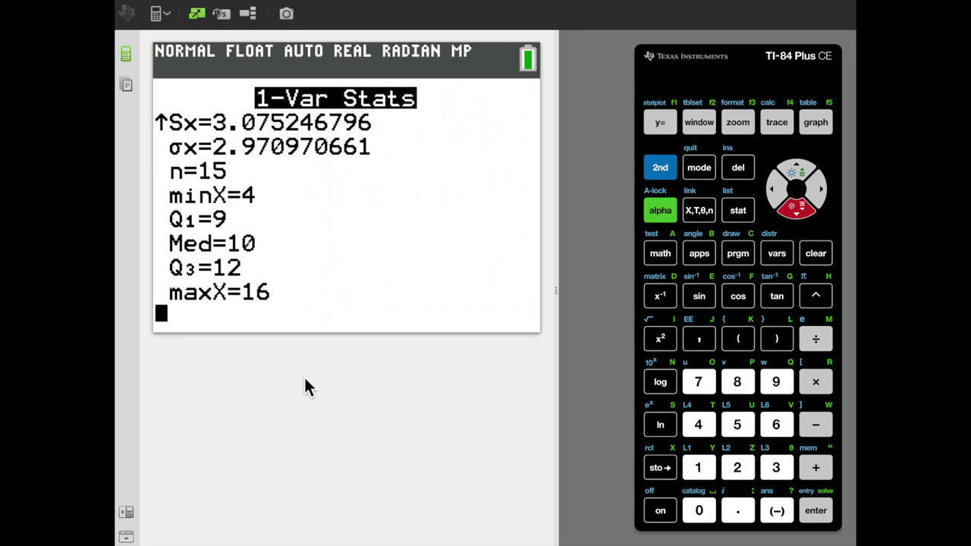
Sort list L1 in ascending order with SortA(L1).
left_click(739, 212)
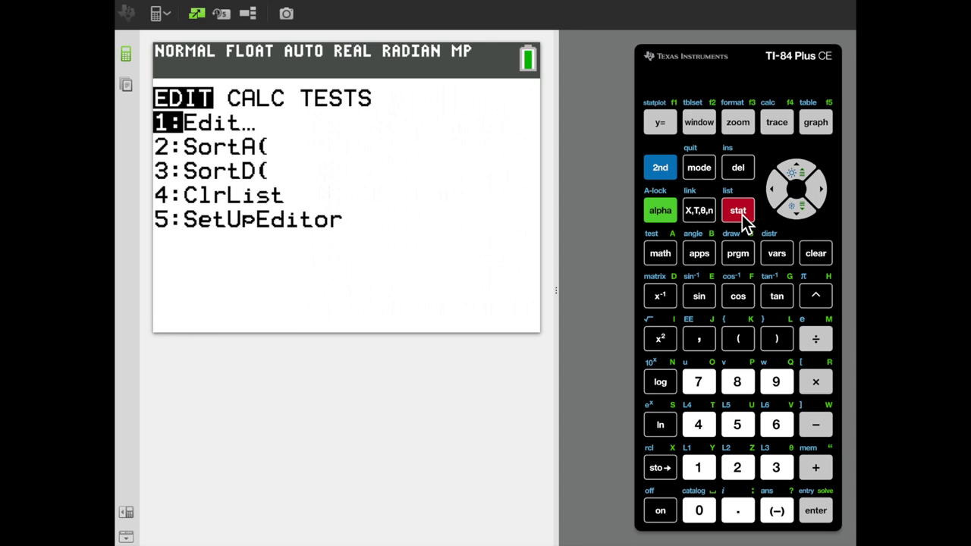
key("Down")
key("Return")
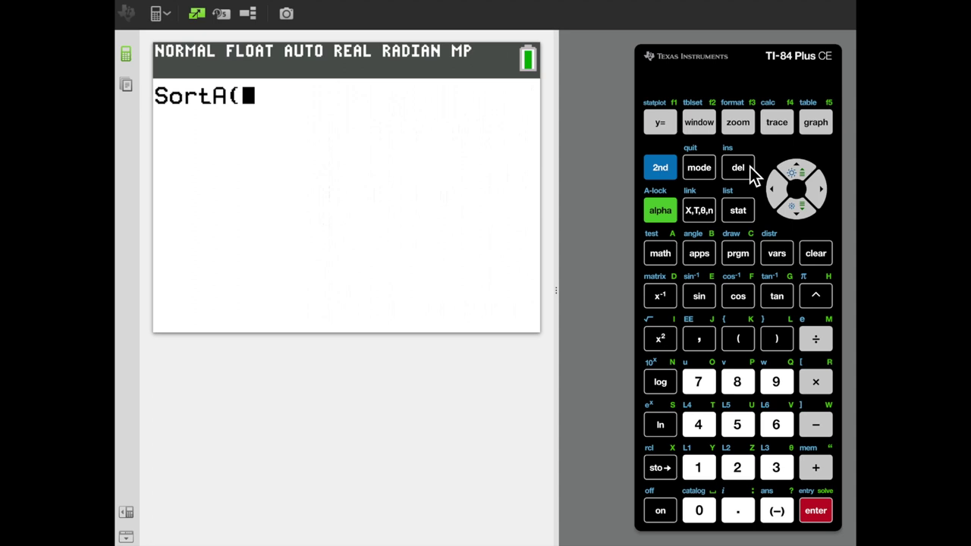
left_click(668, 171)
left_click(695, 469)
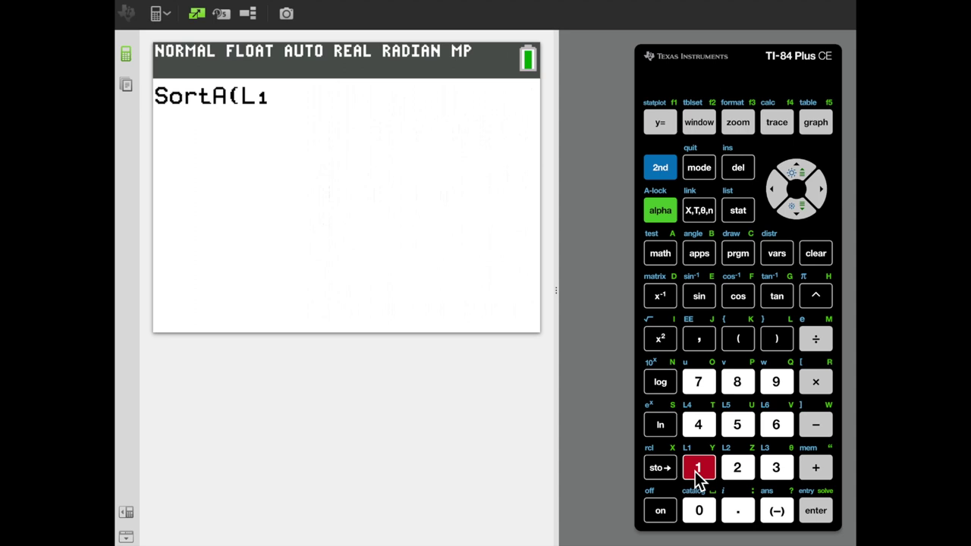
type(")")
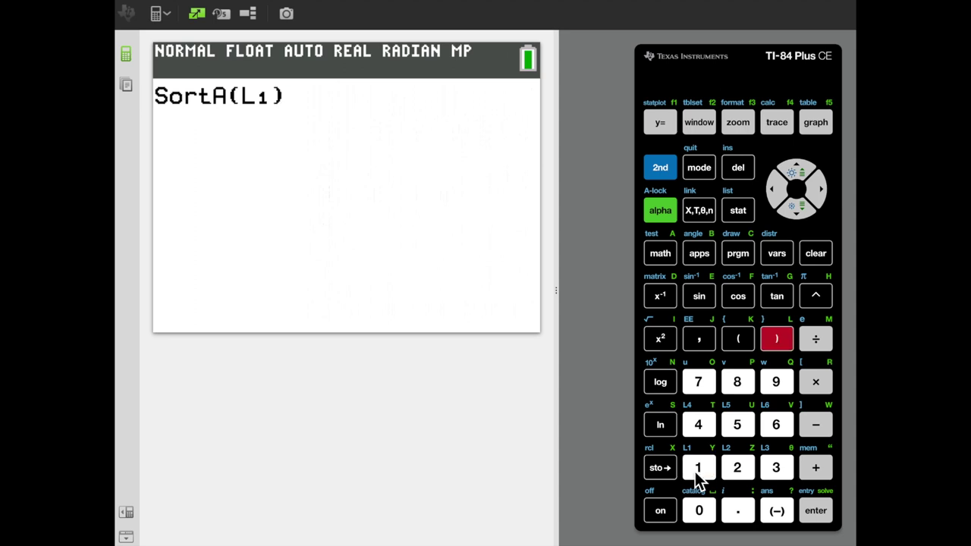
key("Return")
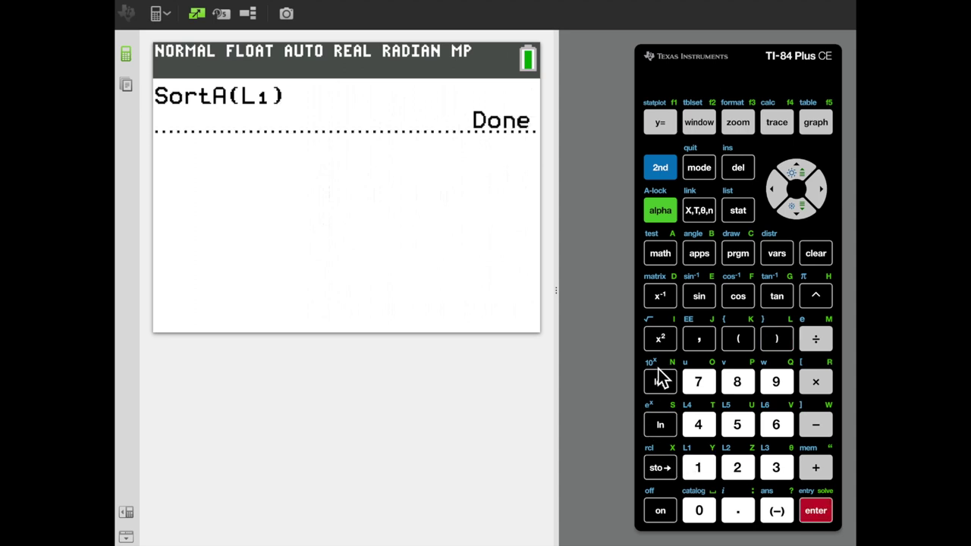
Examine the sorted L1 values in the list editor from first to last for repeated values, and return to the home screen.
left_click(740, 212)
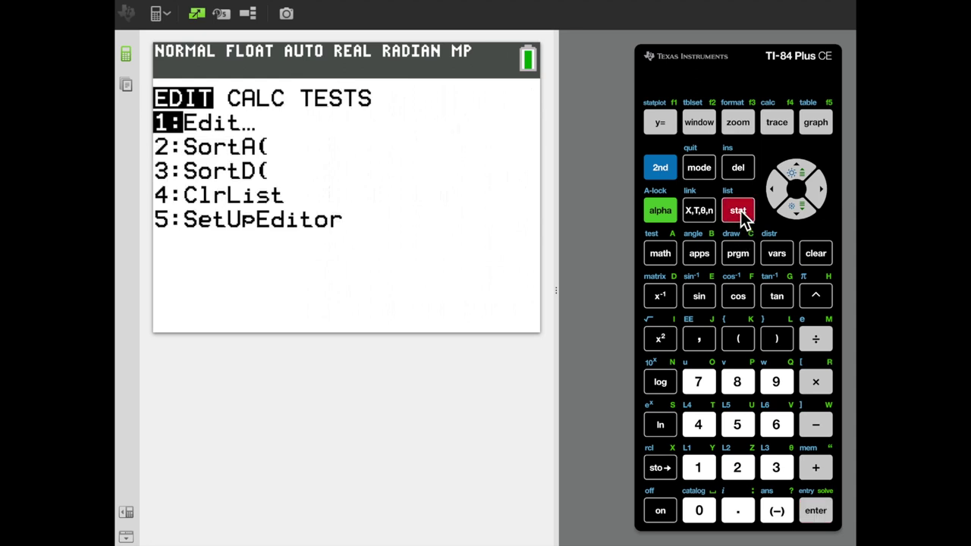
key("Return")
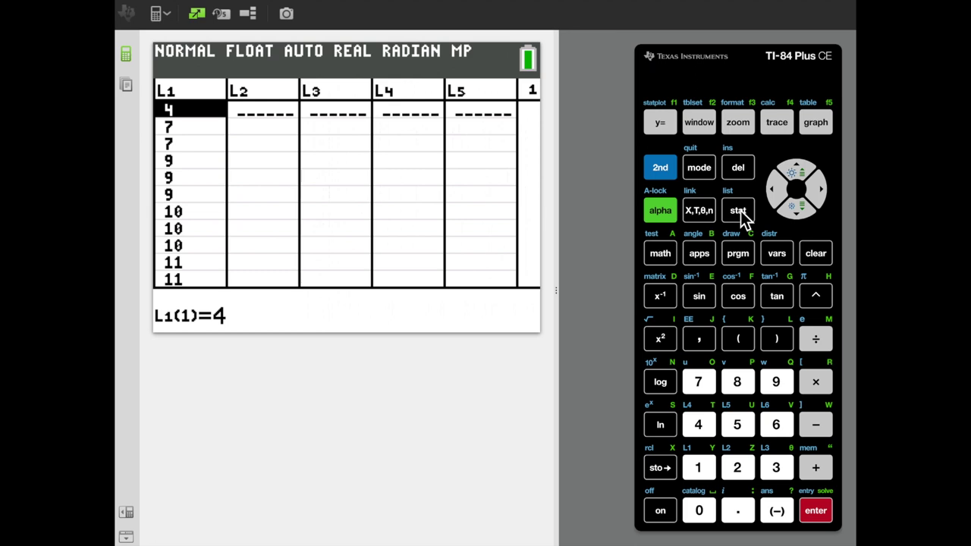
key("Down")
key("Down")
key("Down")
key("Down")
key("Down")
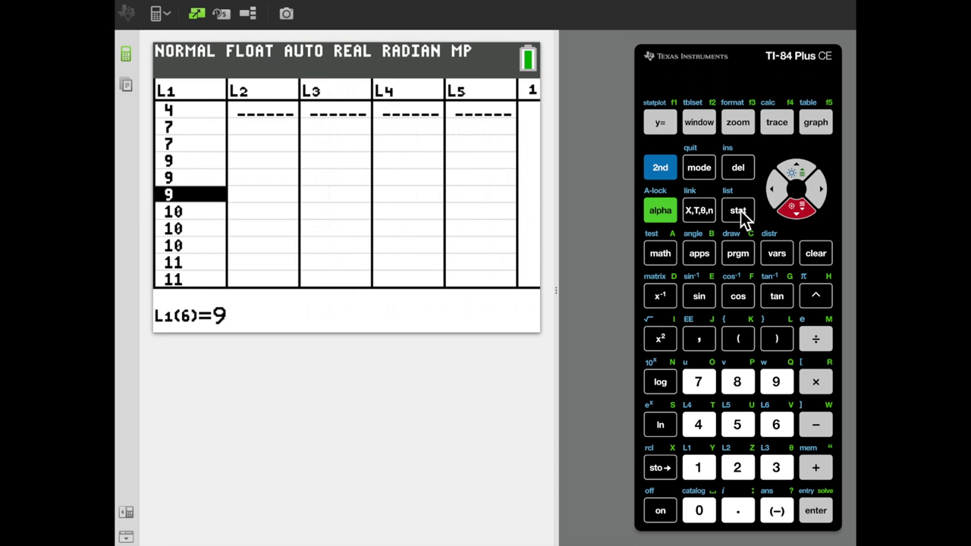
key("Down")
key("Down")
key("Down")
key("Down")
key("Down")
key("Down")
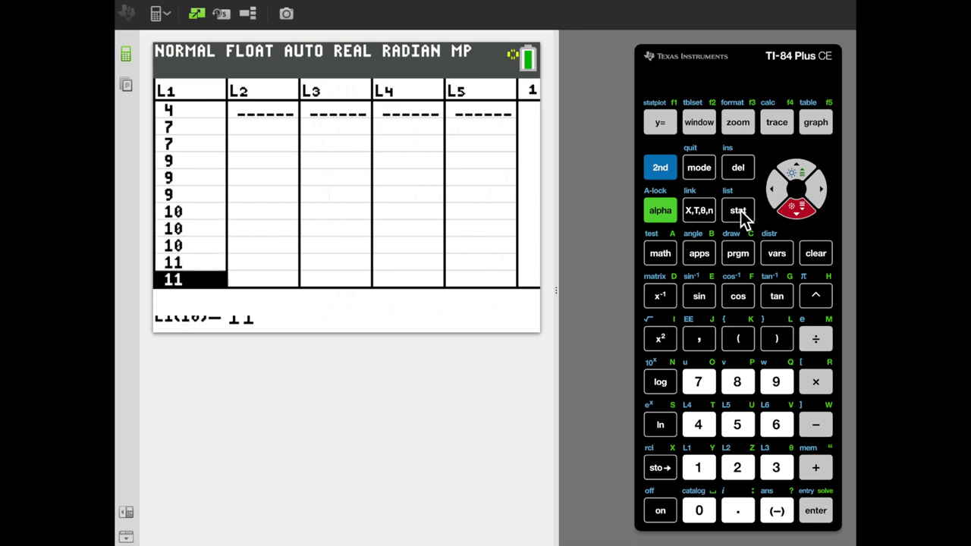
key("Down")
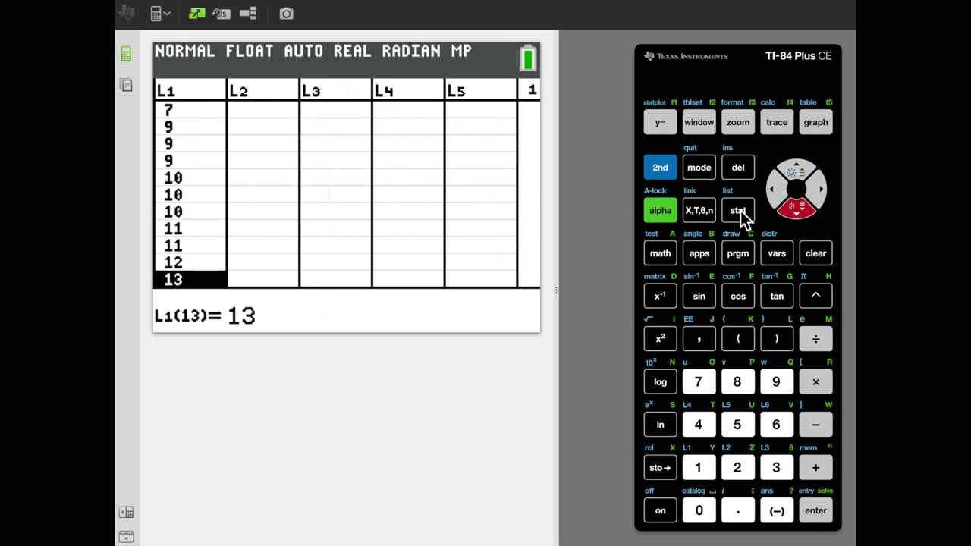
key("Down")
key("Up")
key("Up")
key("Up")
key("Up")
key("Up")
key("Down")
key("Down")
key("Down")
key("Down")
key("Down")
key("Down")
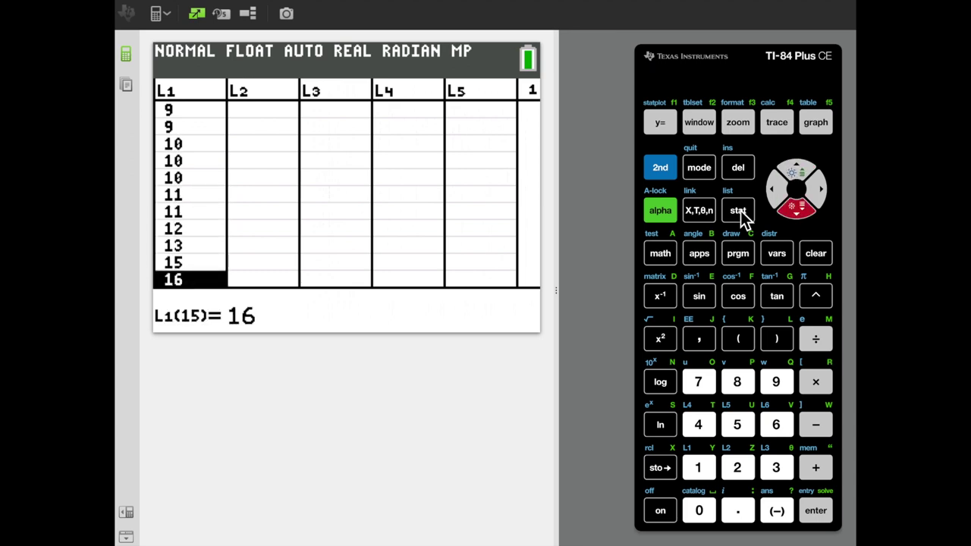
key("Down")
key("Up")
key("Up")
key("Up")
key("Up")
key("Up")
key("Up")
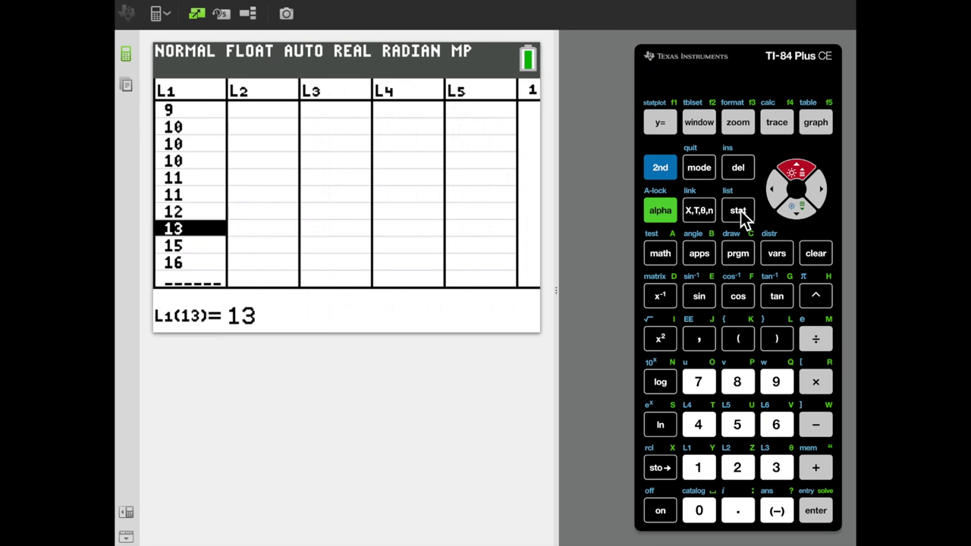
key("Up")
key("Up")
key("Up")
key("Up")
key("Up")
key("Up")
key("Up")
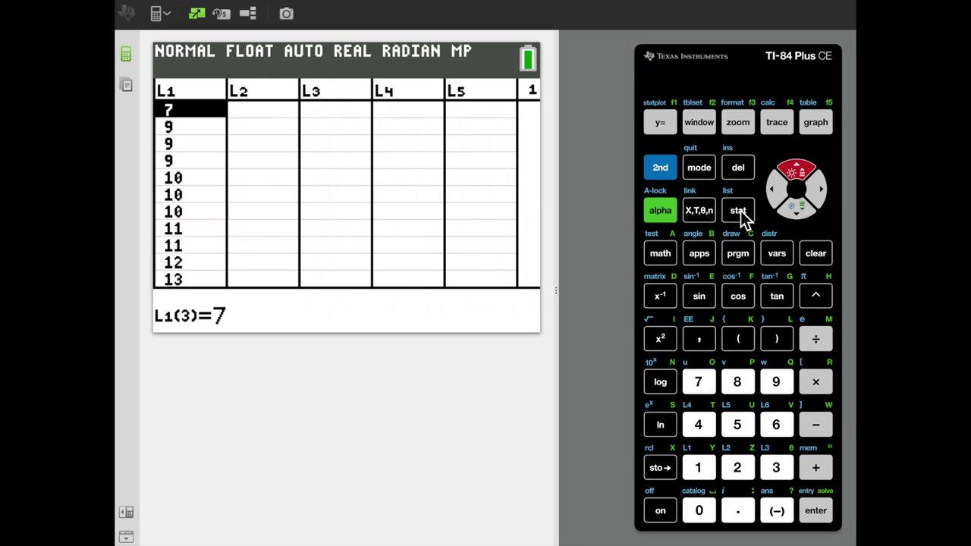
left_click(659, 170)
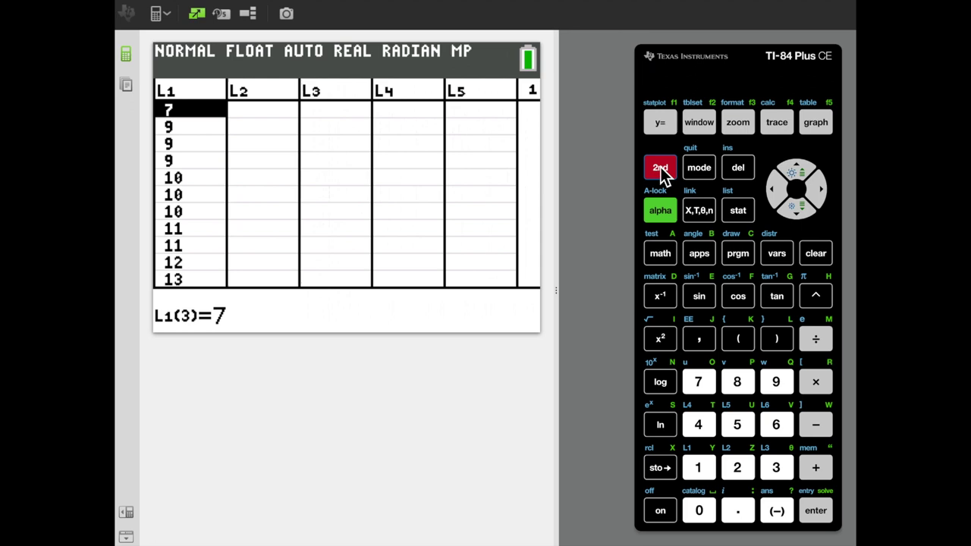
left_click(700, 169)
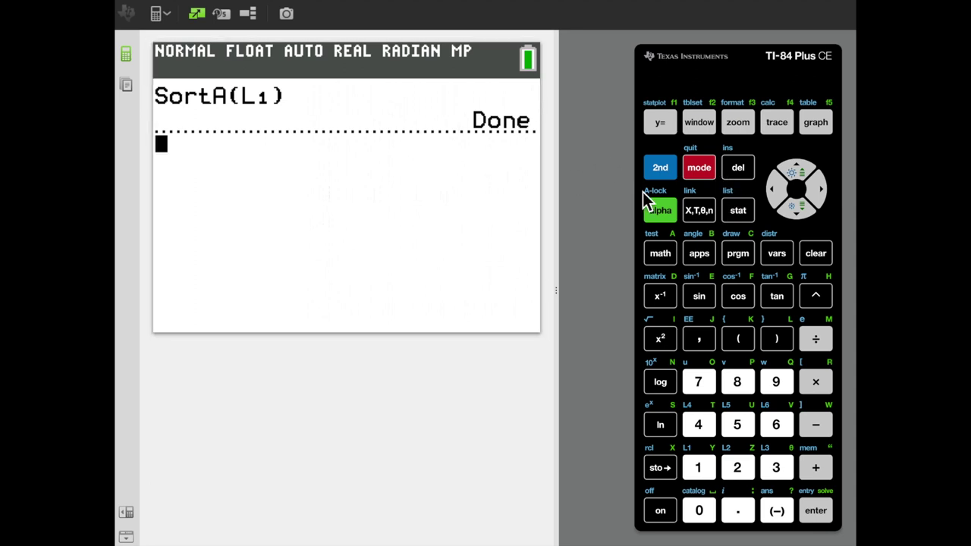
Calculate 1-Var Stats for list L1 with no frequency list, review the results, and return to the home screen.
left_click(730, 211)
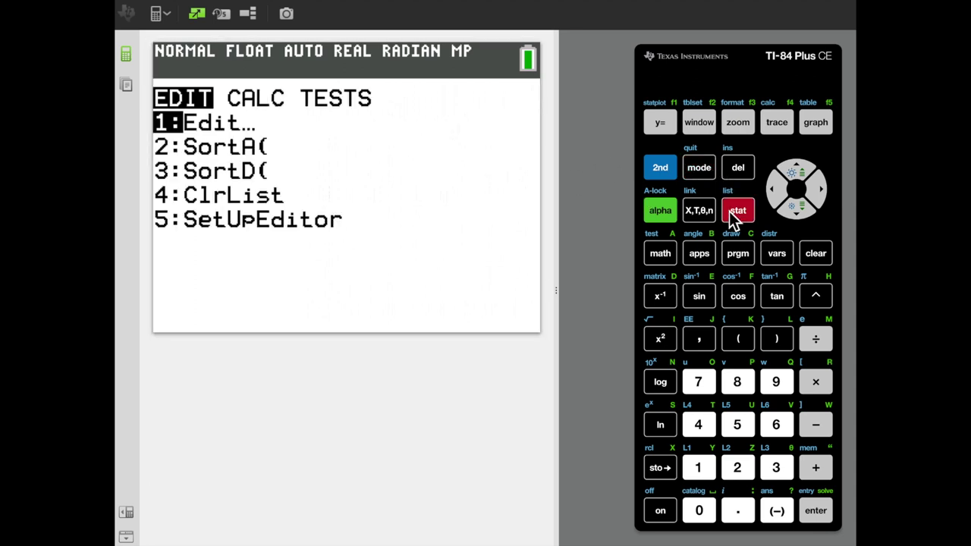
key("Right")
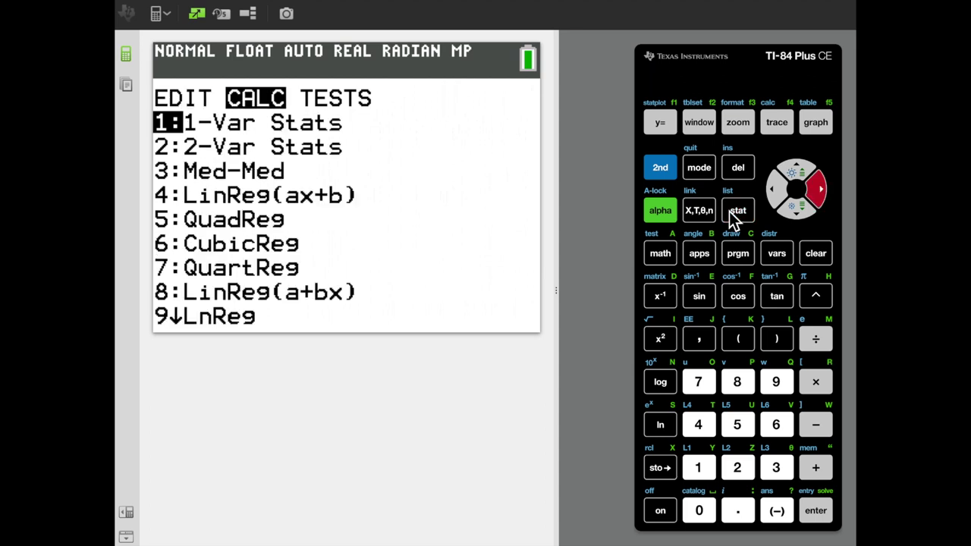
key("Return")
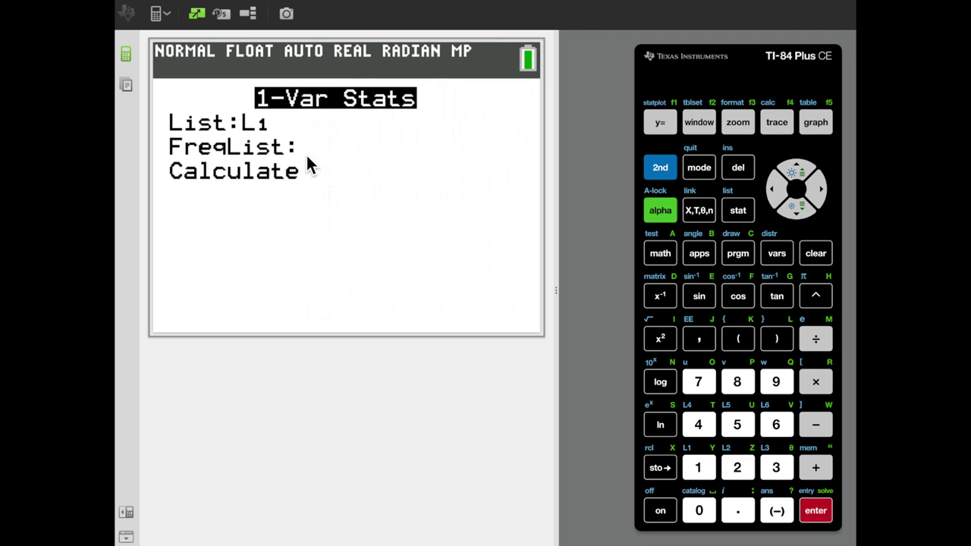
left_click(823, 511)
left_click(823, 511)
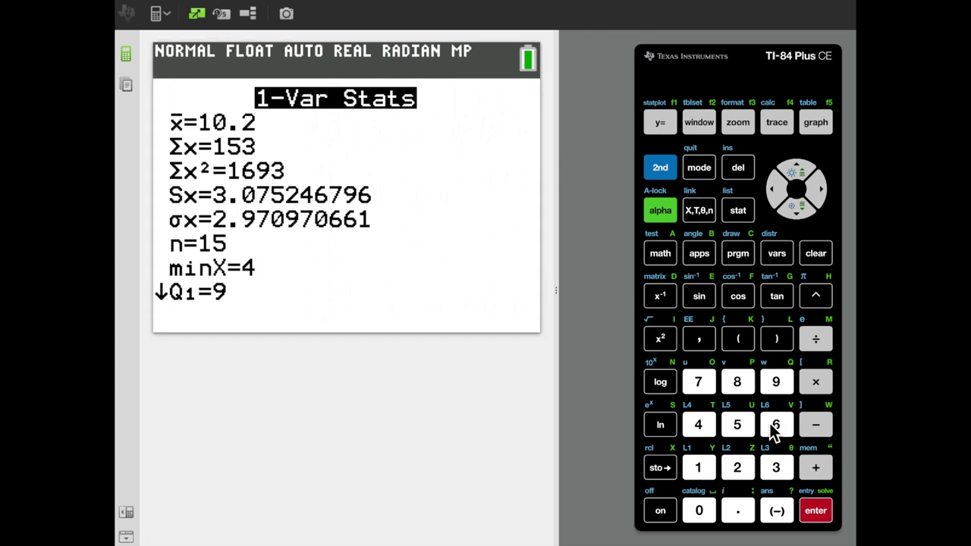
left_click(660, 171)
left_click(699, 170)
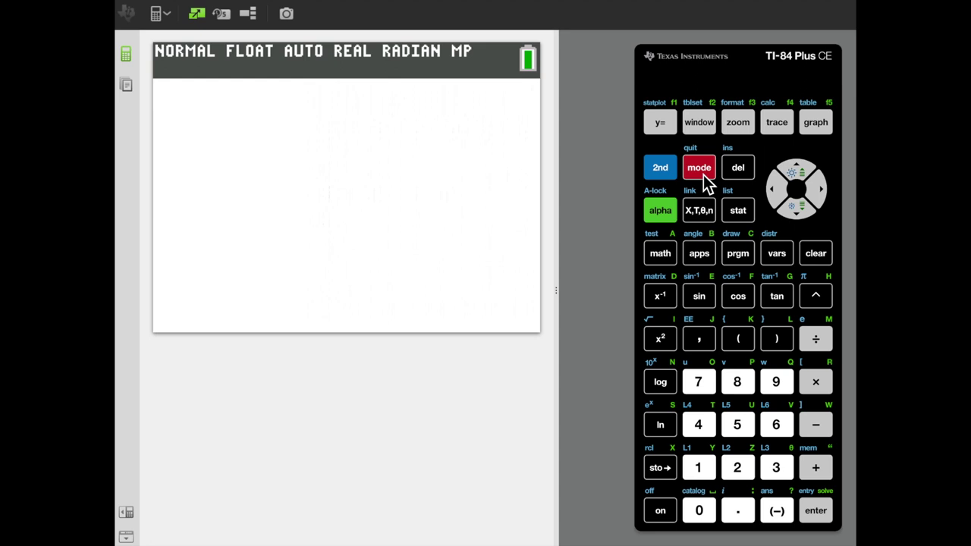
Compute the population variance by squaring the stored statistics variable σx.
left_click(776, 254)
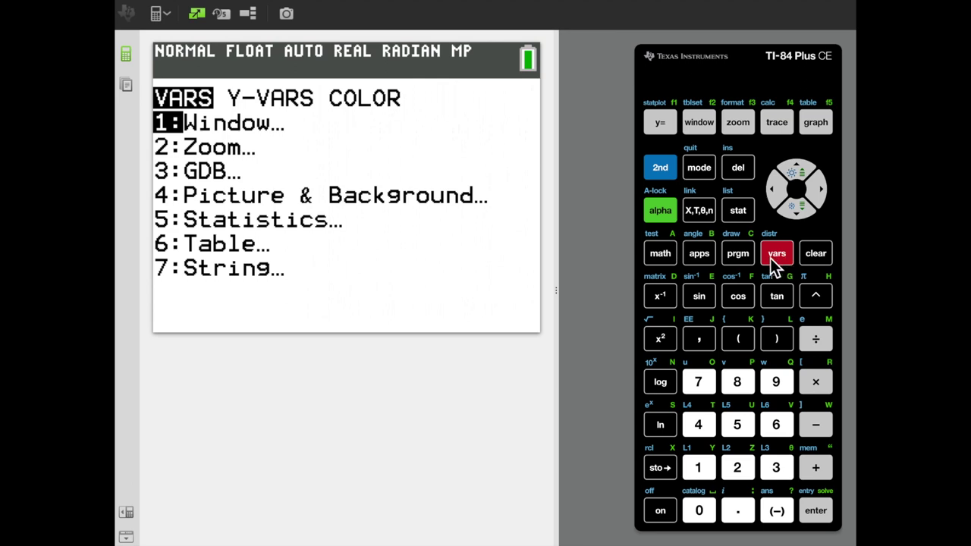
key("Down")
key("Down")
key("Down")
key("Down")
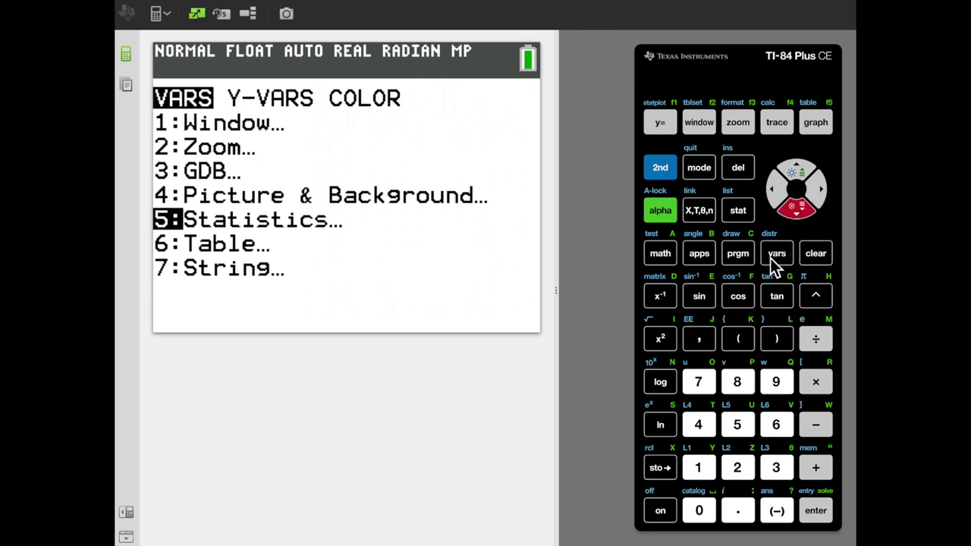
key("Return")
key("Down")
key("Down")
key("Down")
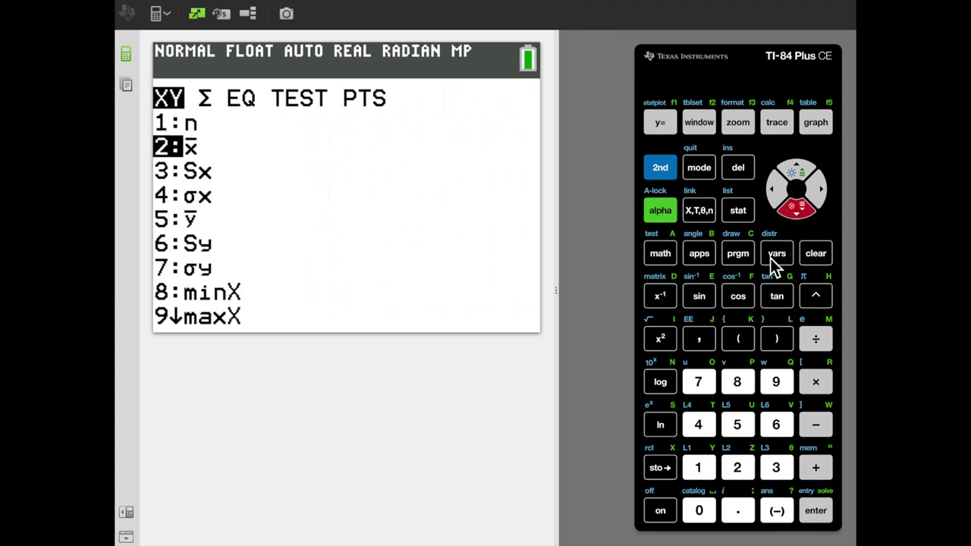
key("Return")
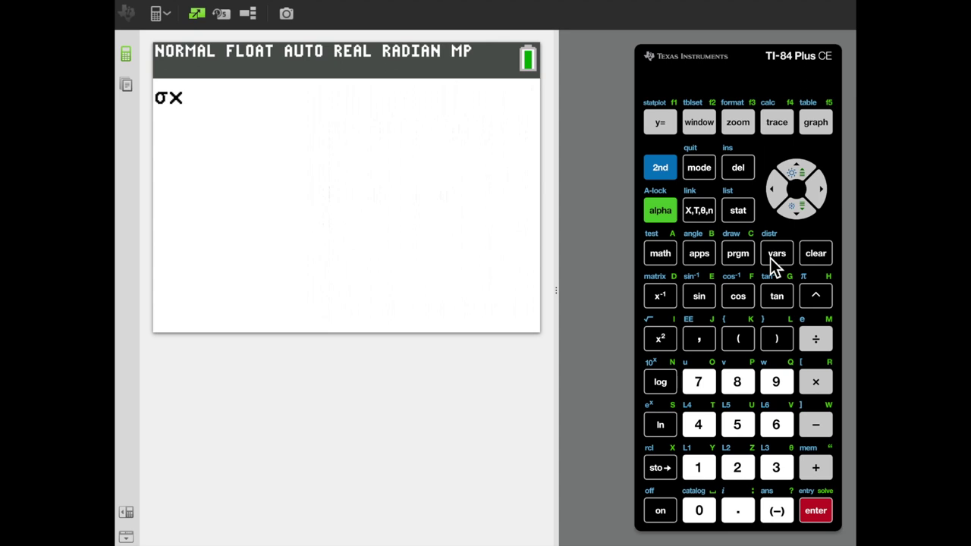
key("asciicircum")
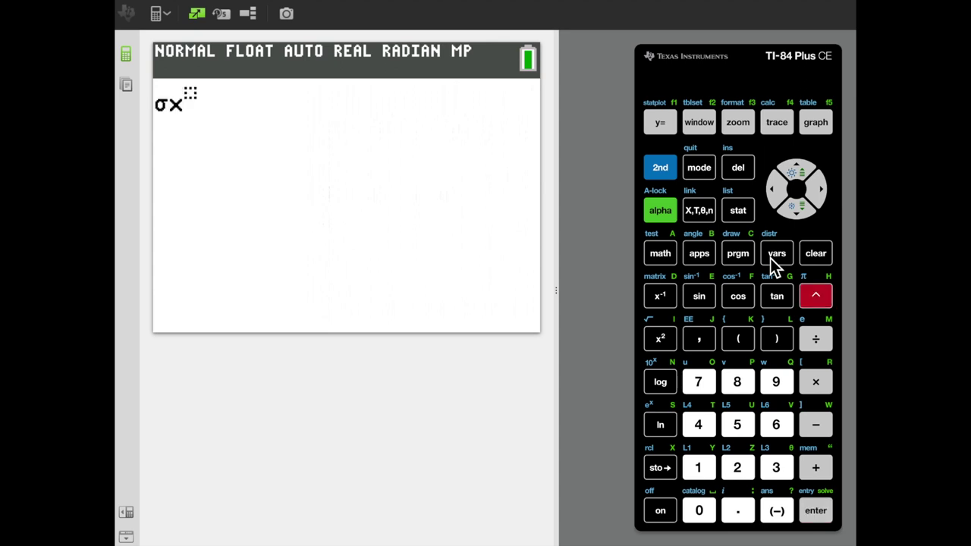
type("2")
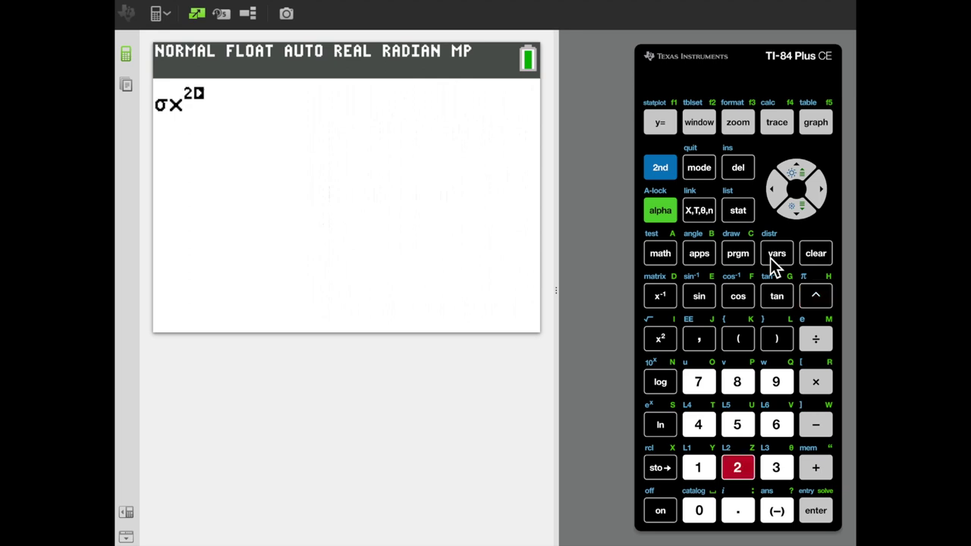
key("Return")
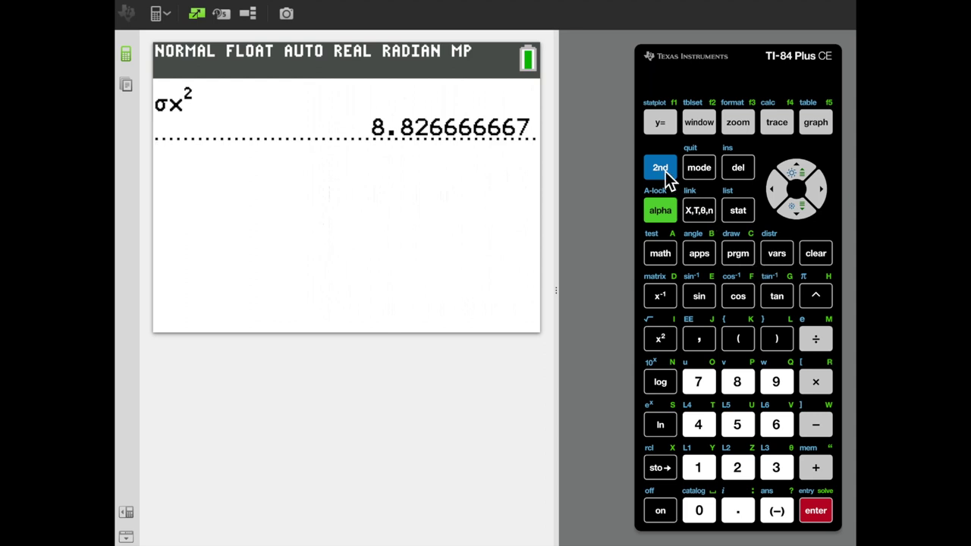
Start the range expression with the statistics variable maxX followed by a minus sign.
left_click(781, 257)
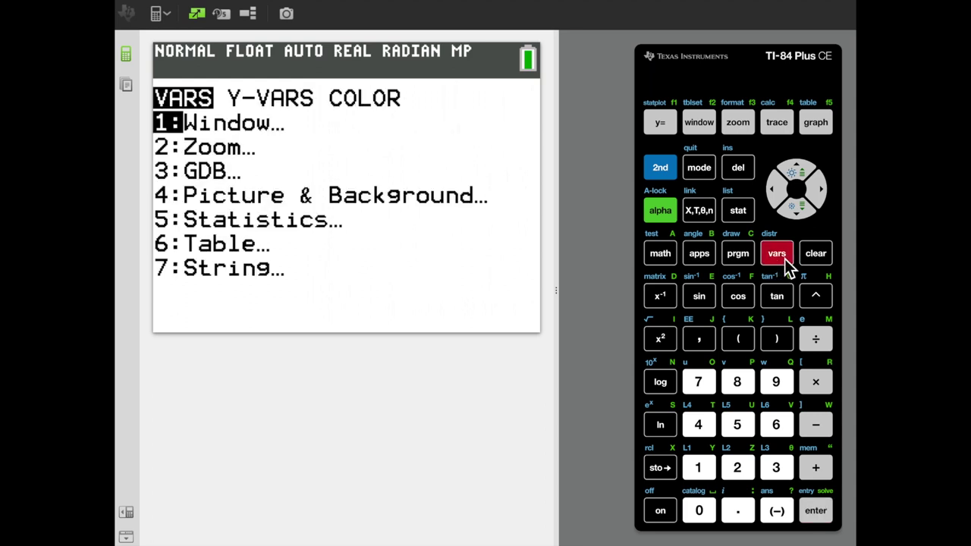
key("Down")
key("Down")
key("Down")
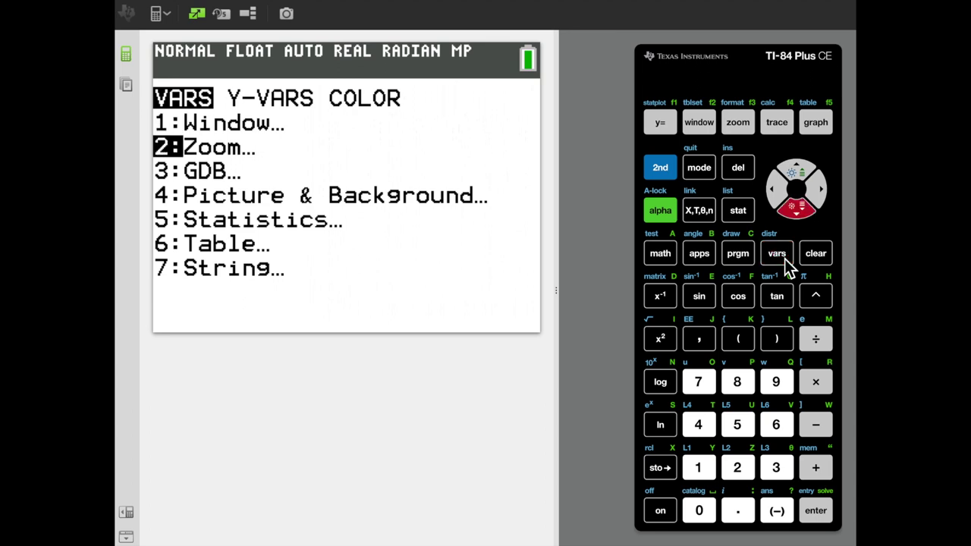
key("Down")
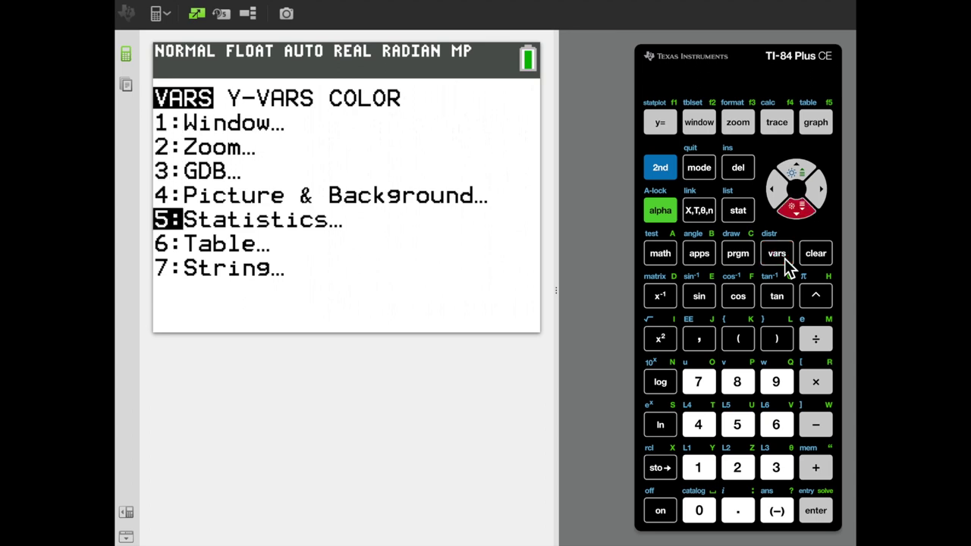
key("Return")
key("Down")
key("Down")
key("Down")
key("Down")
key("Down")
key("Down")
key("Down")
key("Down")
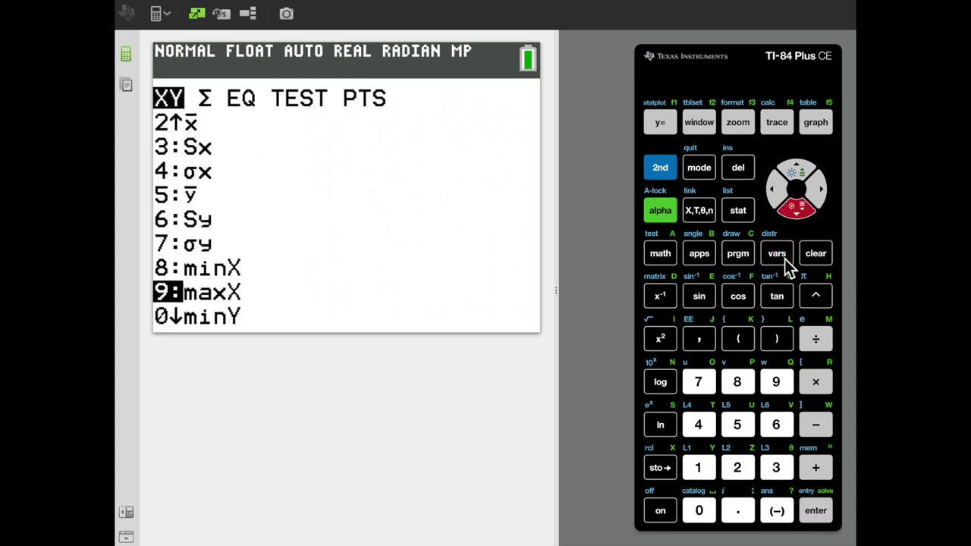
key("Return")
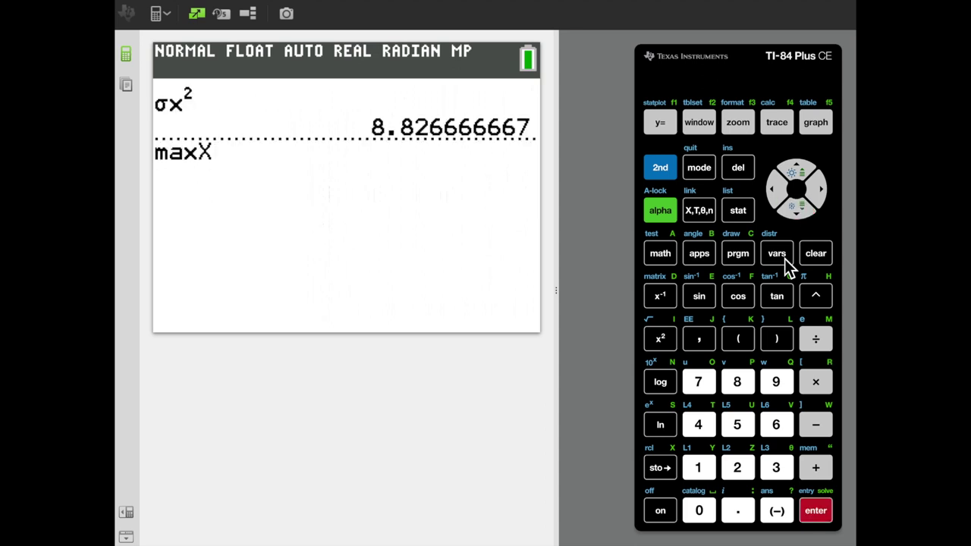
type("-")
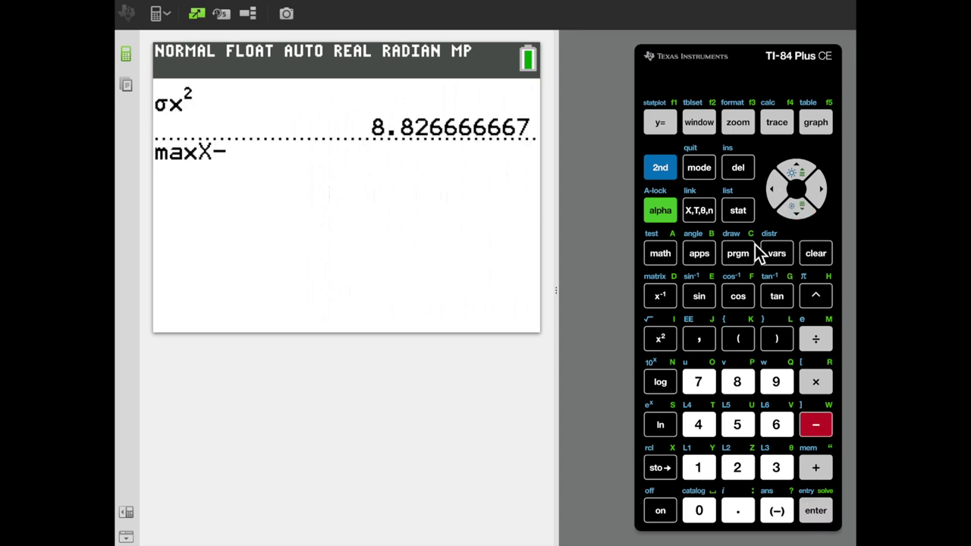
Complete the range expression with the statistics variable minX and evaluate maxX−minX.
left_click(777, 255)
key("Down")
key("Down")
key("Down")
key("Down")
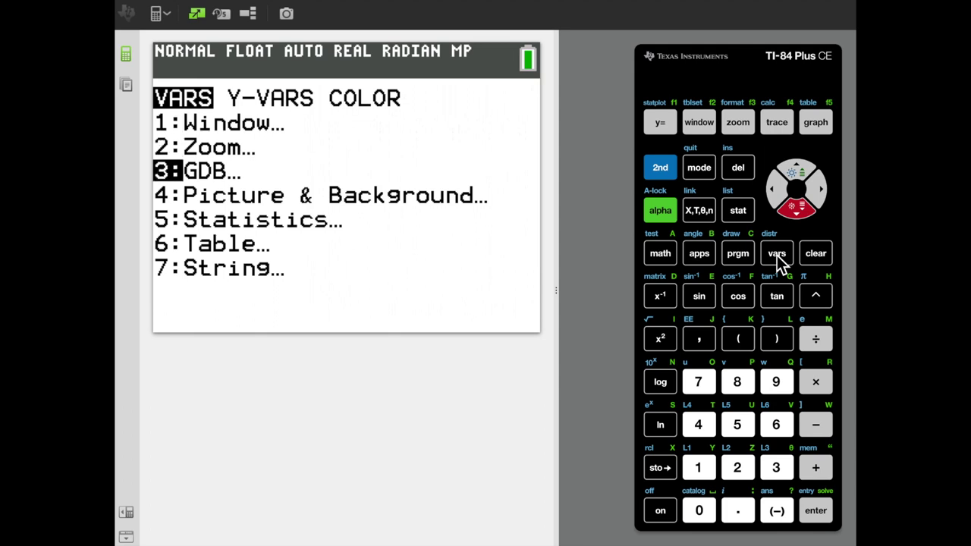
key("Return")
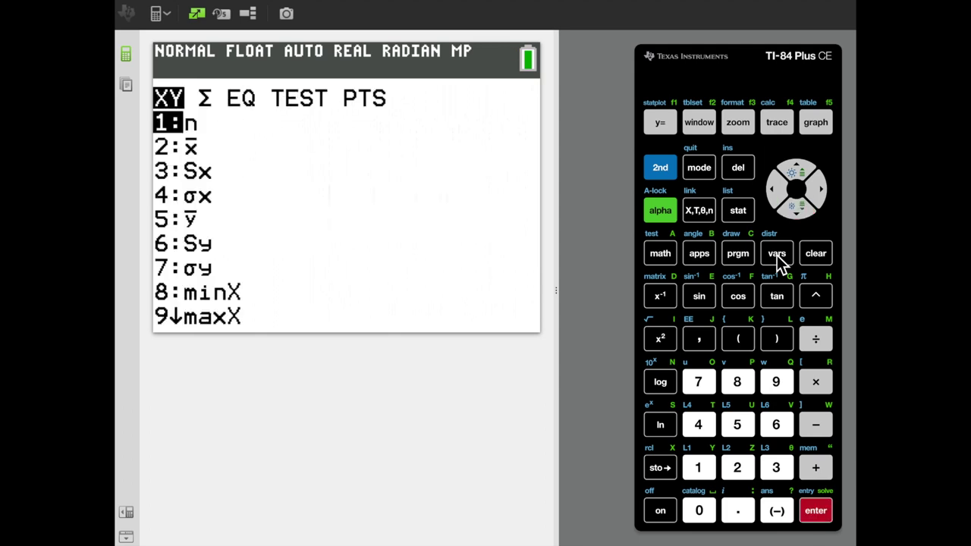
key("Down")
key("Down")
key("Down")
key("Down")
key("Down")
key("Down")
key("Down")
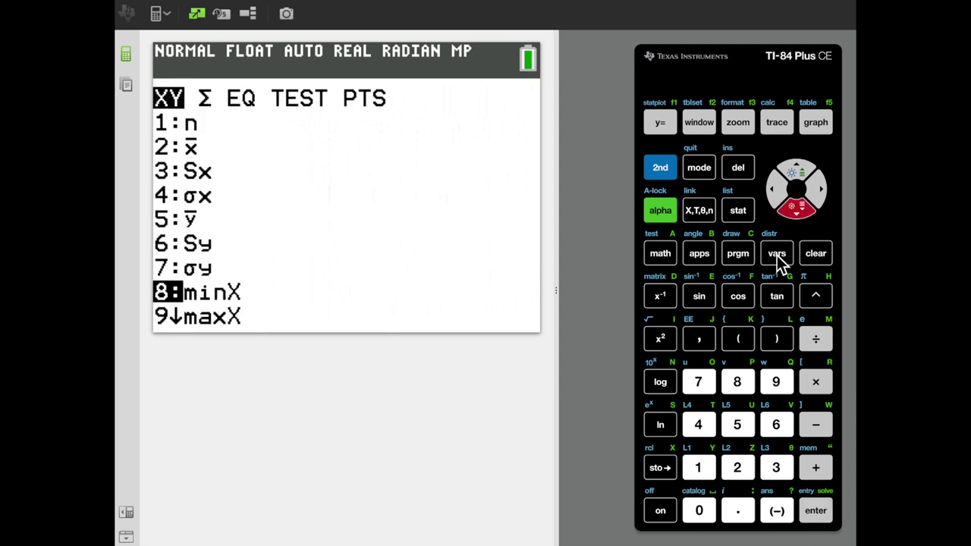
key("Return")
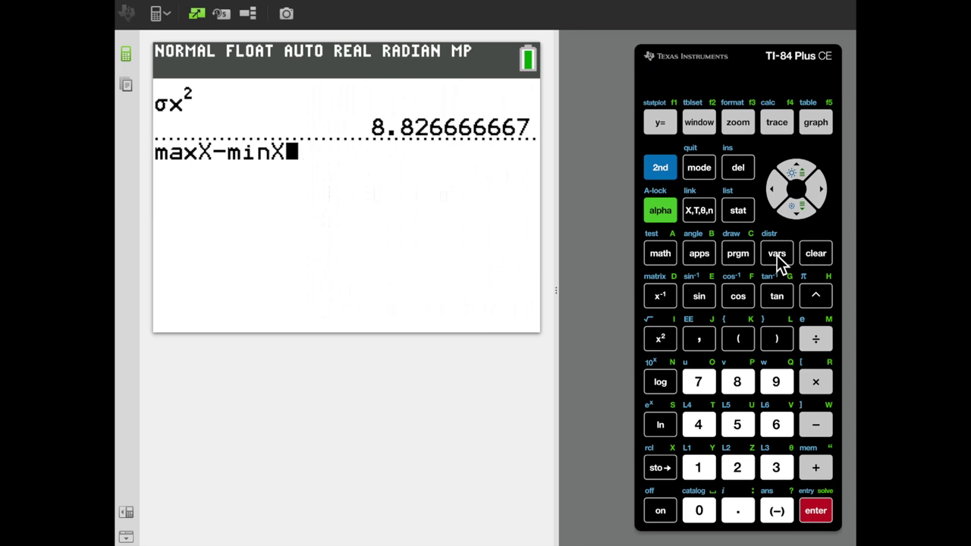
key("Return")
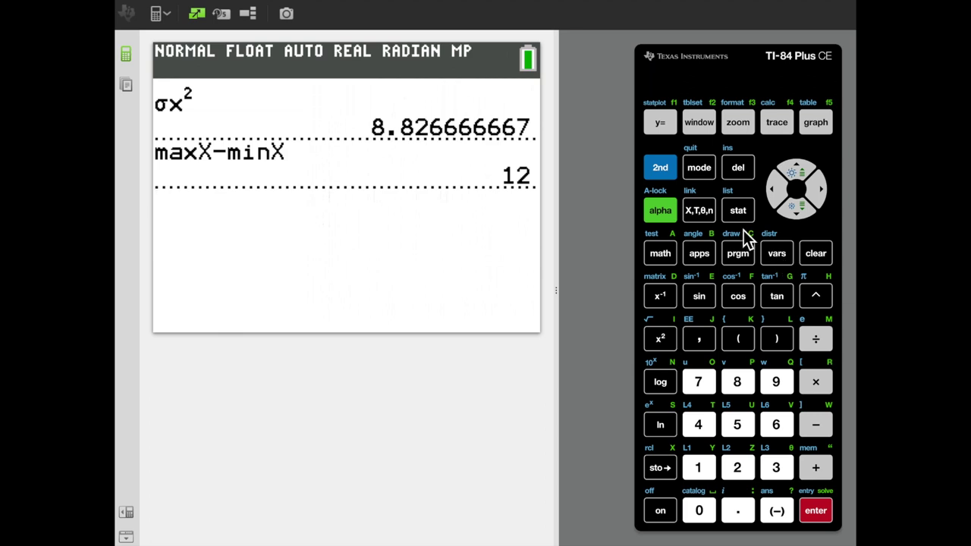
Start the interquartile range expression with the statistics variable Q3 followed by a minus sign.
left_click(775, 255)
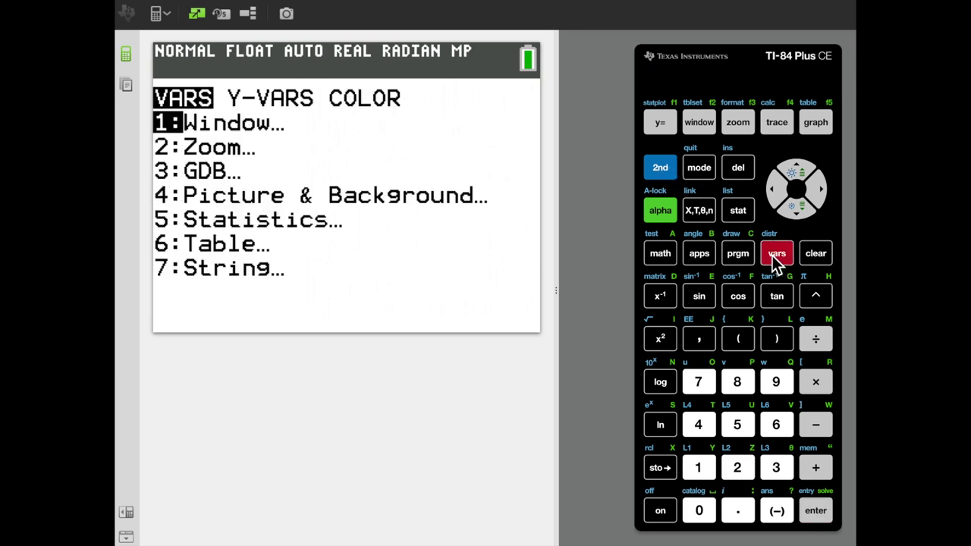
key("Down")
key("Down")
key("Down")
key("Down")
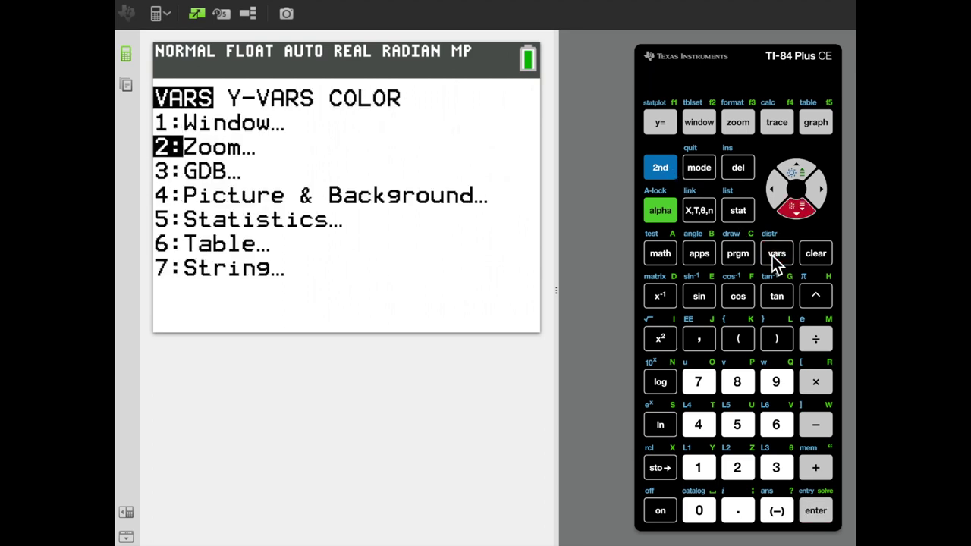
key("Return")
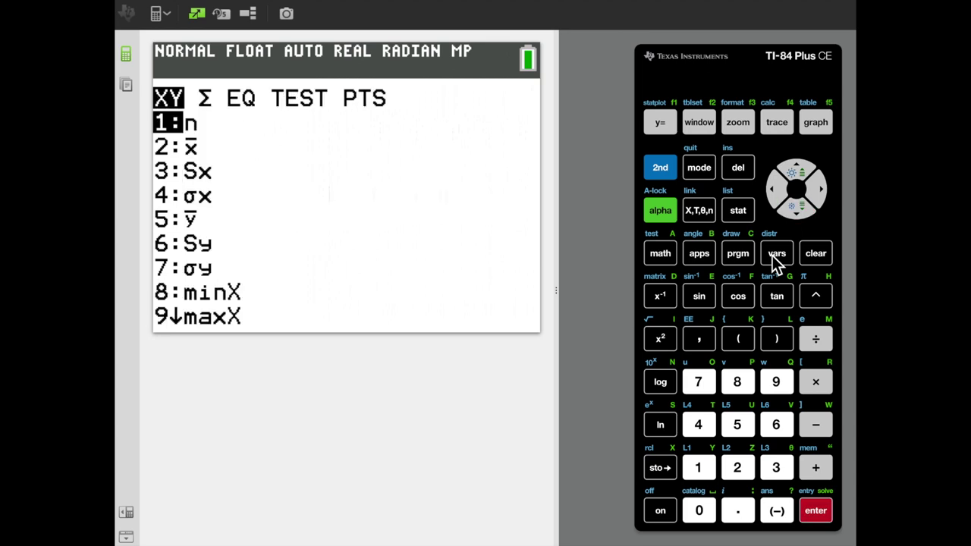
key("Right")
key("Right")
key("Right")
key("Right")
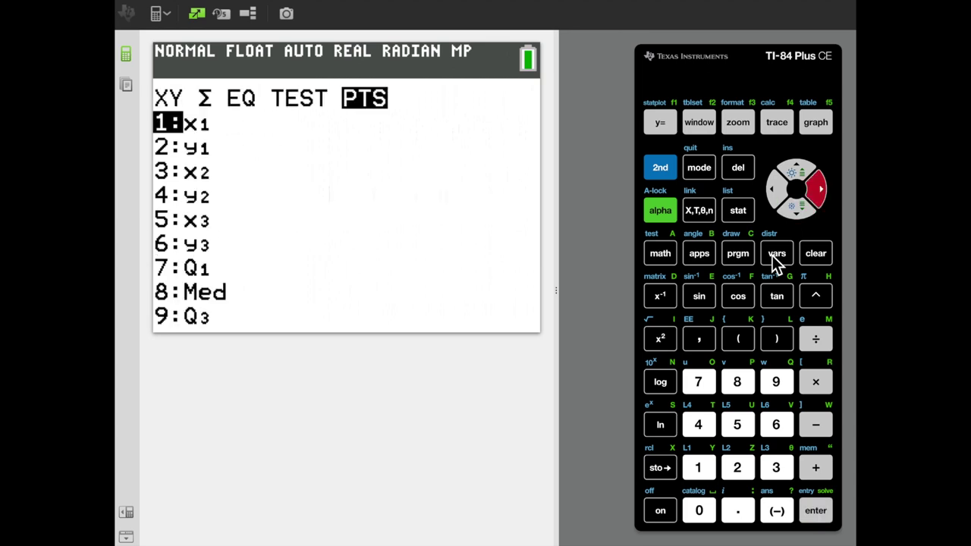
key("Down")
key("Down")
key("Down")
key("Down")
key("Down")
key("Down")
key("Down")
key("Down")
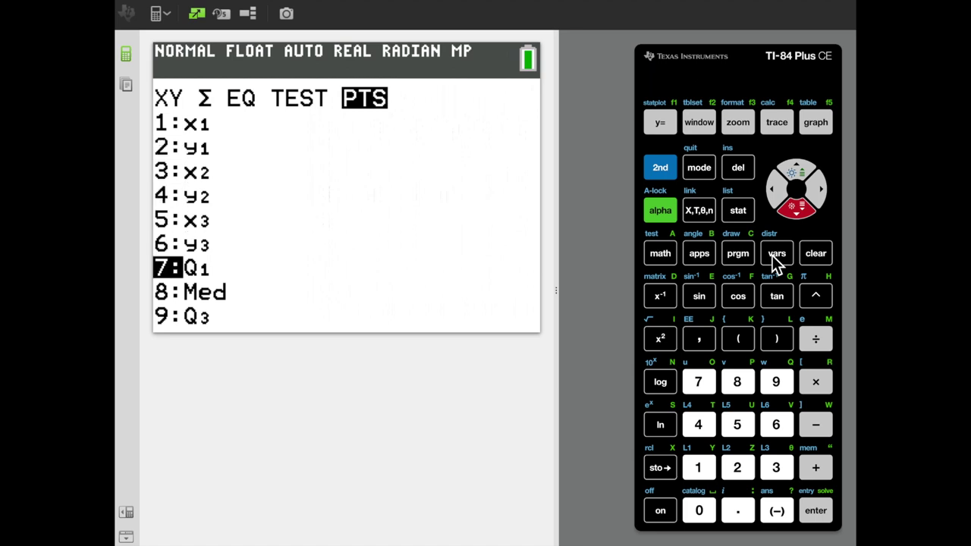
key("Return")
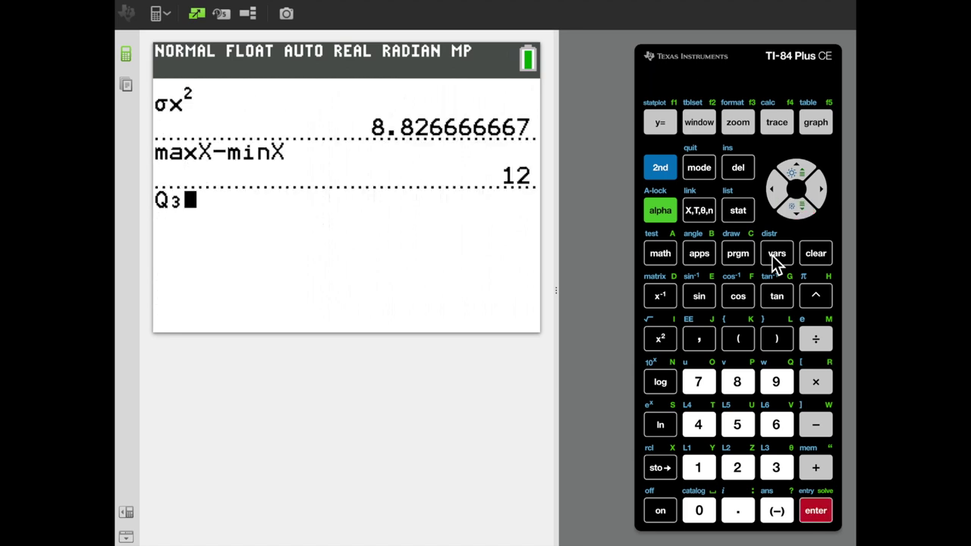
key("minus")
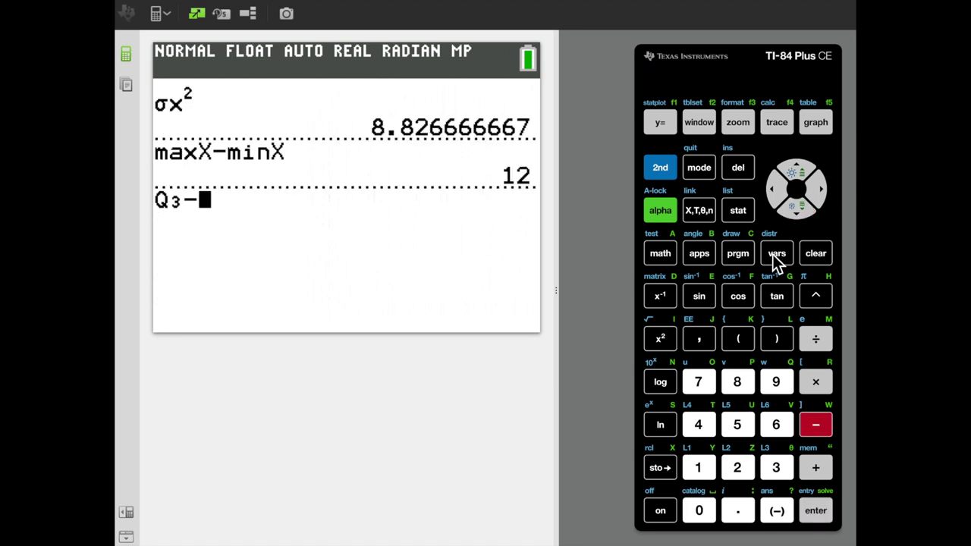
Open the list of stored statistics variables to continue the expression after Q3−.
left_click(776, 254)
key("Down")
key("Down")
key("Down")
key("Down")
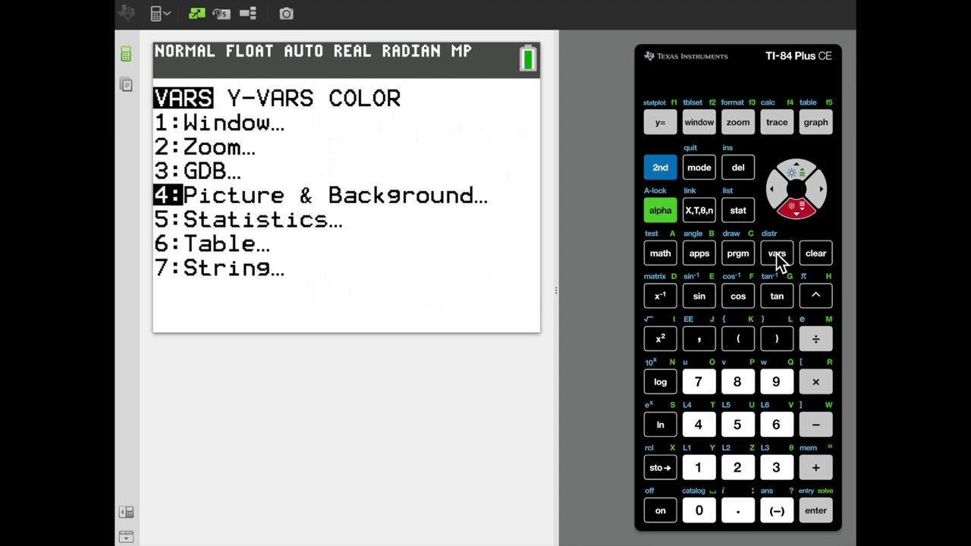
key("Return")
key("Down")
key("Down")
key("Up")
key("Down")
key("Down")
key("Down")
key("Down")
key("Down")
key("Down")
key("Down")
key("Down")
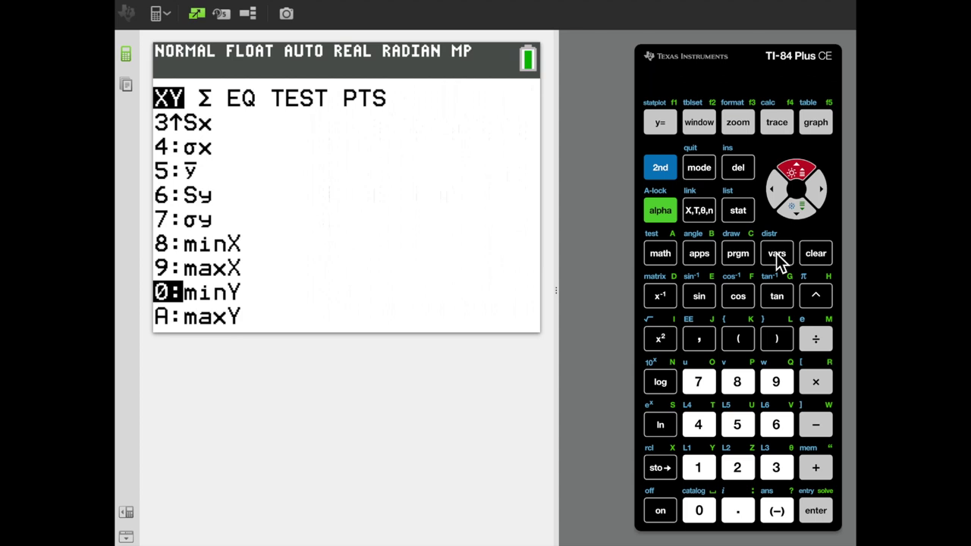
Complete the interquartile range expression with the statistics variable Q1 and evaluate Q3−Q1.
key("Right")
key("Right")
key("Right")
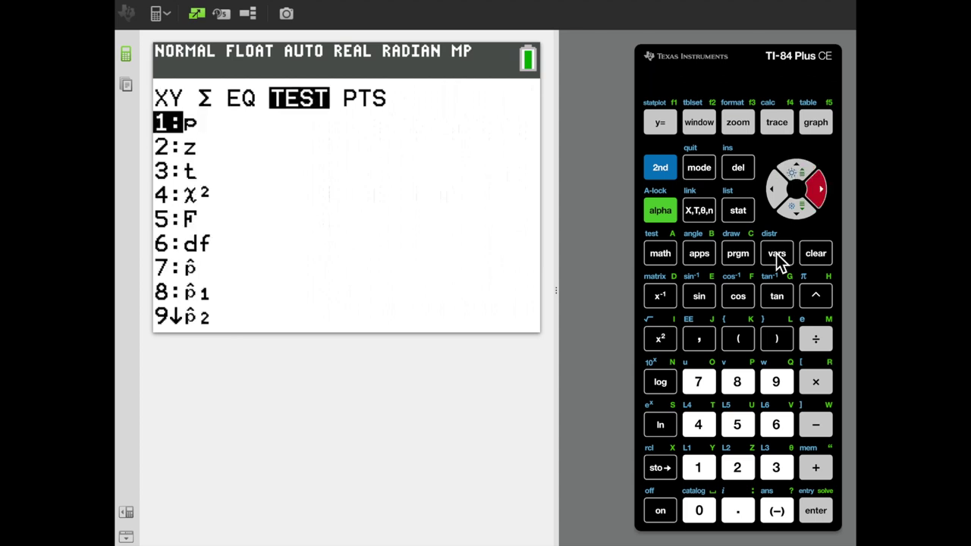
key("Right")
key("Down")
key("Down")
key("Down")
key("Down")
key("Down")
key("Down")
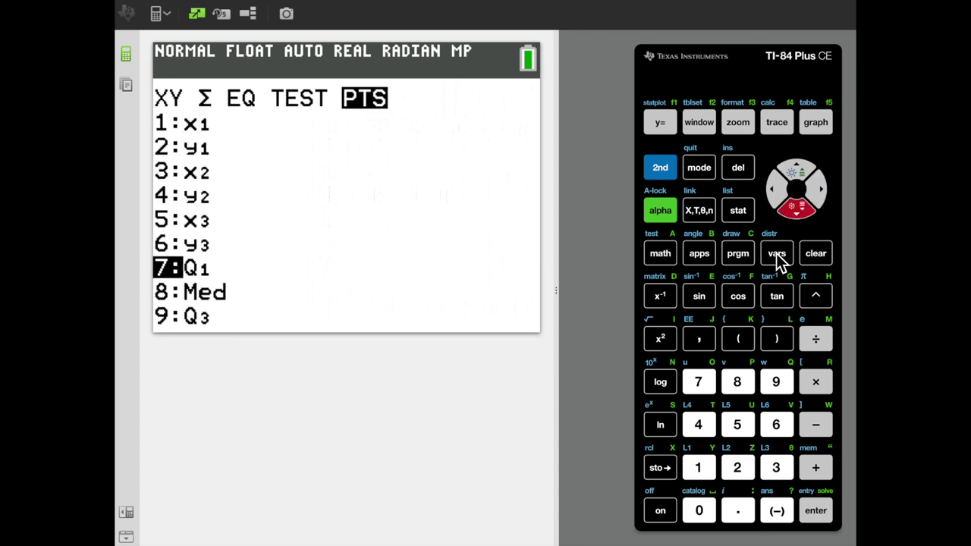
key("Return")
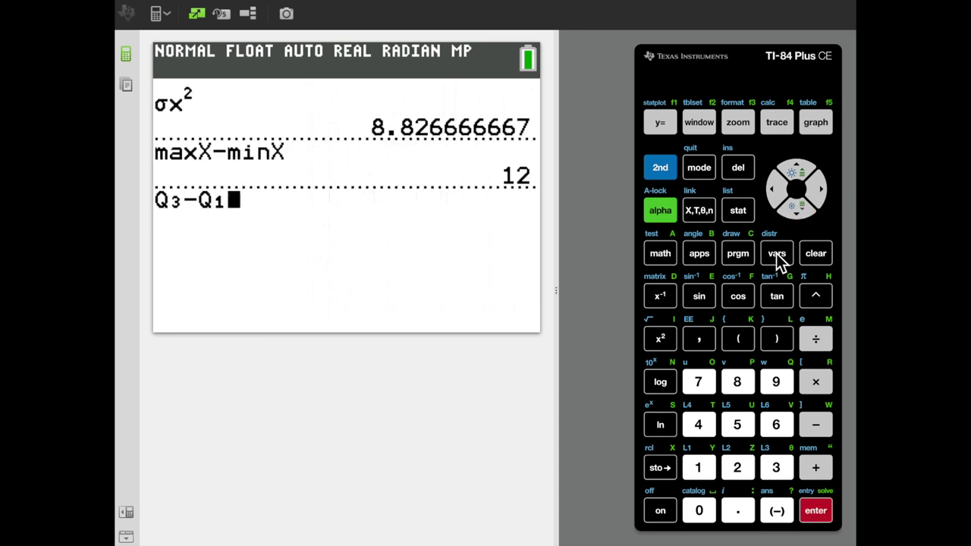
key("Return")
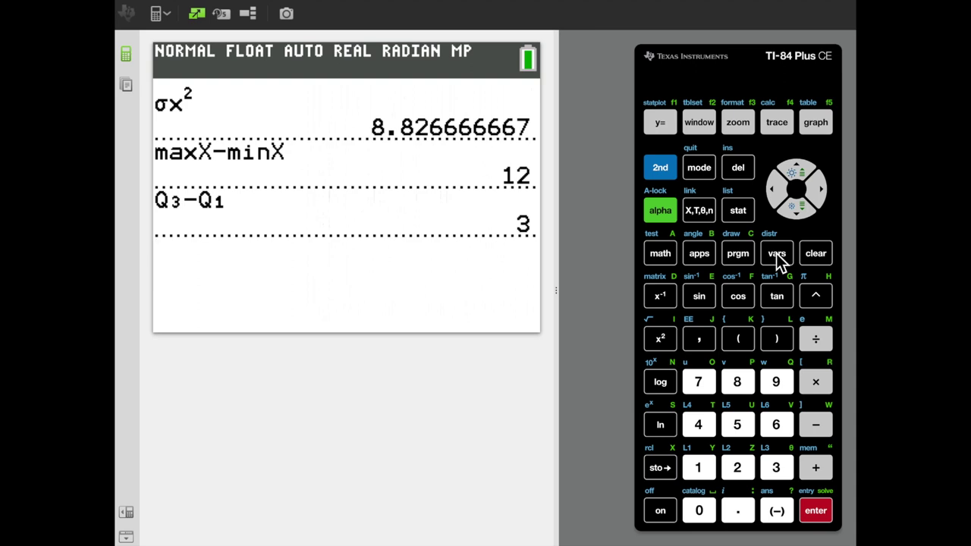
Start a new expression with an opening parenthesis and open the list of stored variable categories.
type("(")
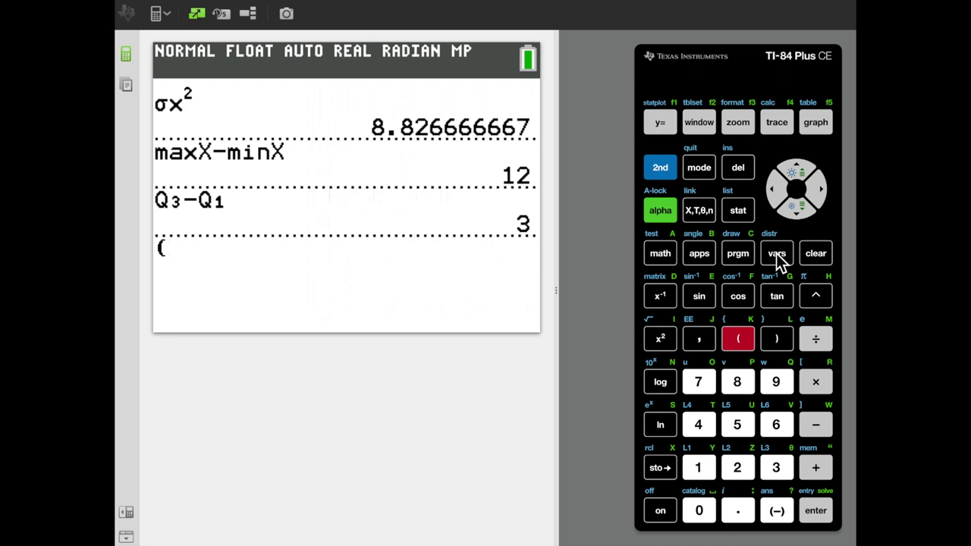
left_click(776, 253)
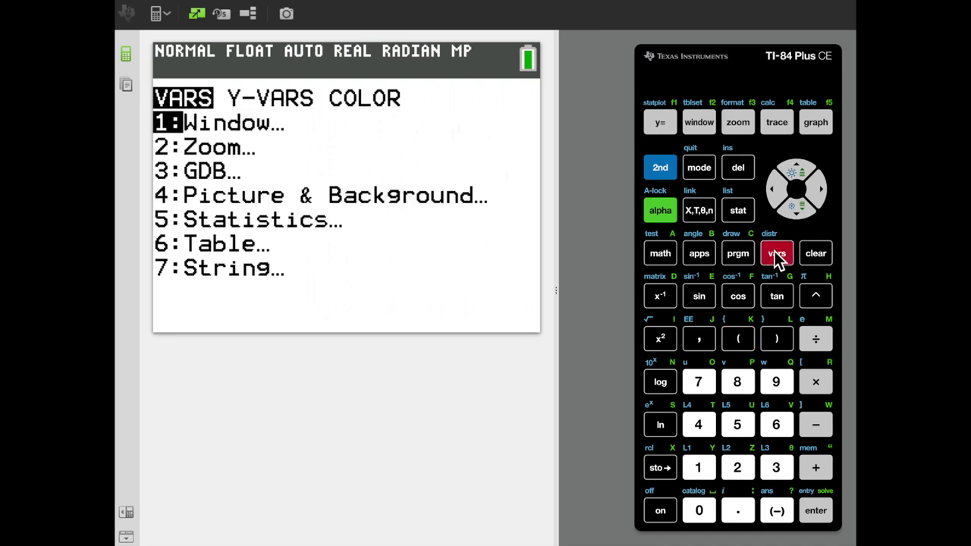
key("Down")
key("Down")
key("Down")
key("Down")
key("Right")
key("Right")
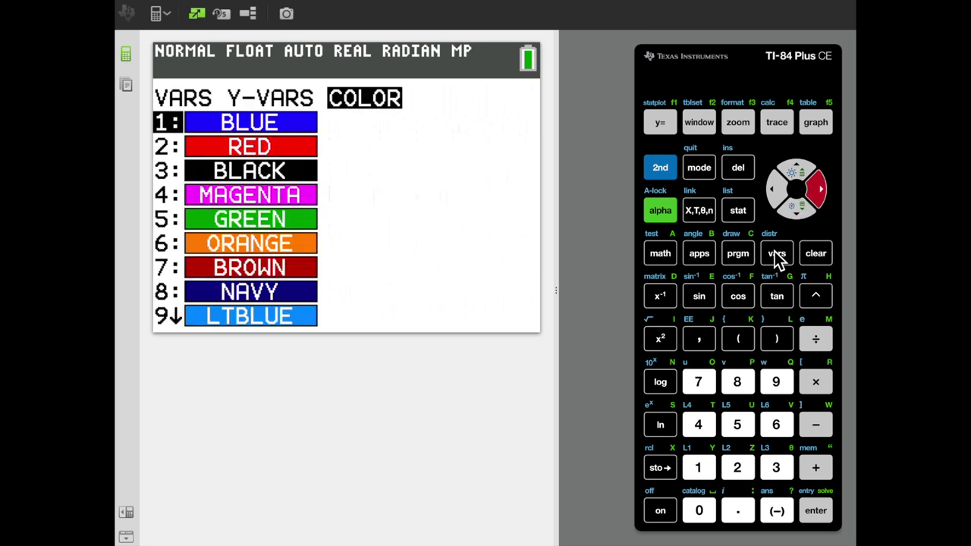
key("Left")
key("Left")
key("Down")
key("Down")
key("Down")
key("Down")
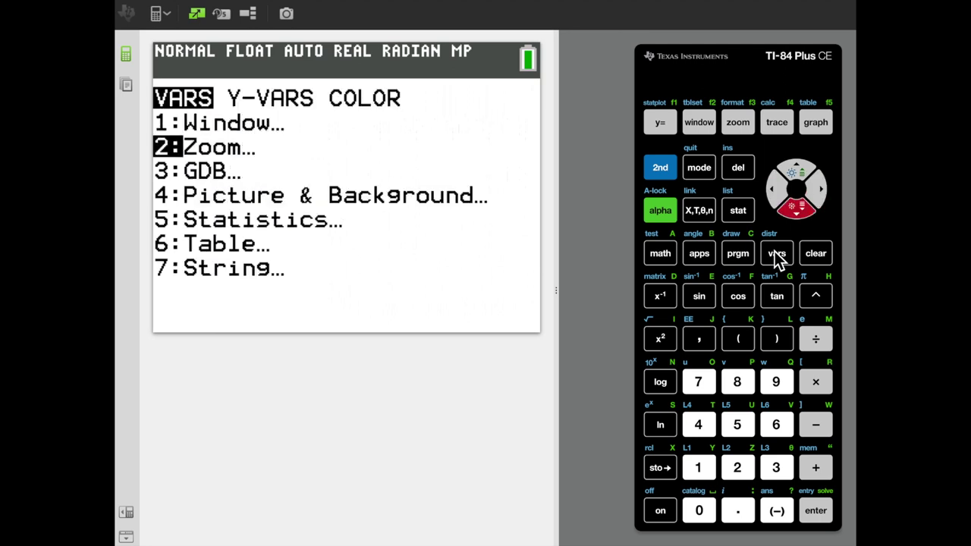
key("Right")
key("Left")
key("Left")
key("Down")
key("Right")
Insert the statistics variable Q3 after the opening parenthesis, followed by a plus sign.
key("Down")
key("Down")
key("Down")
key("Down")
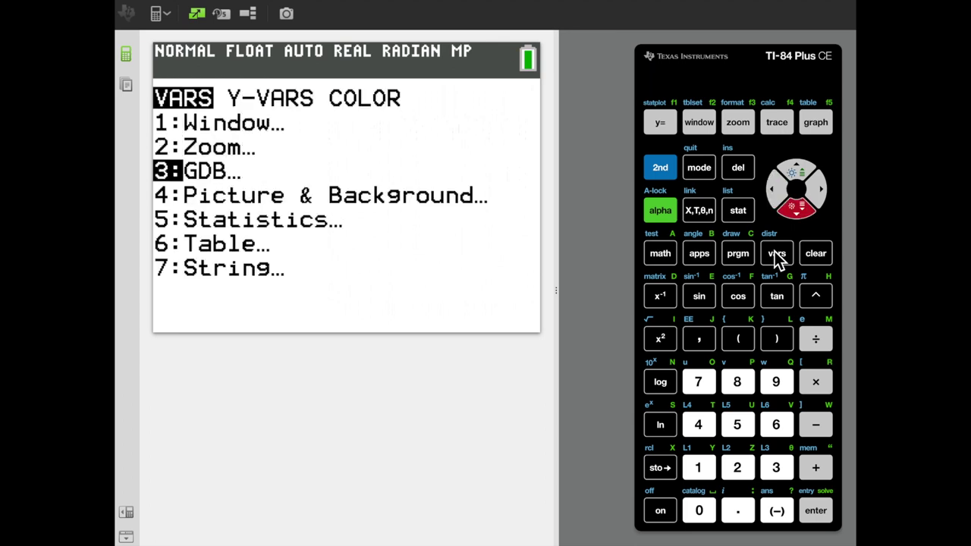
key("Return")
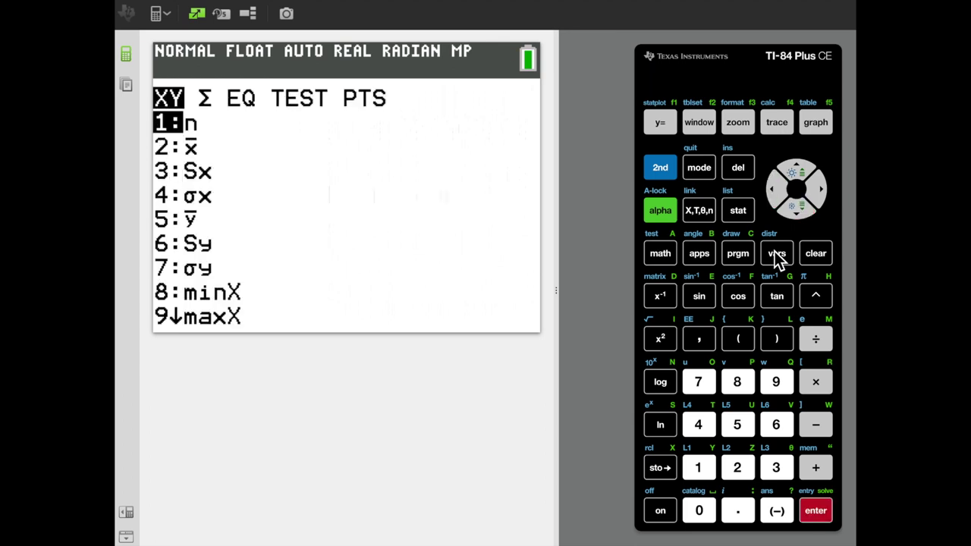
key("Right")
key("Right")
key("Right")
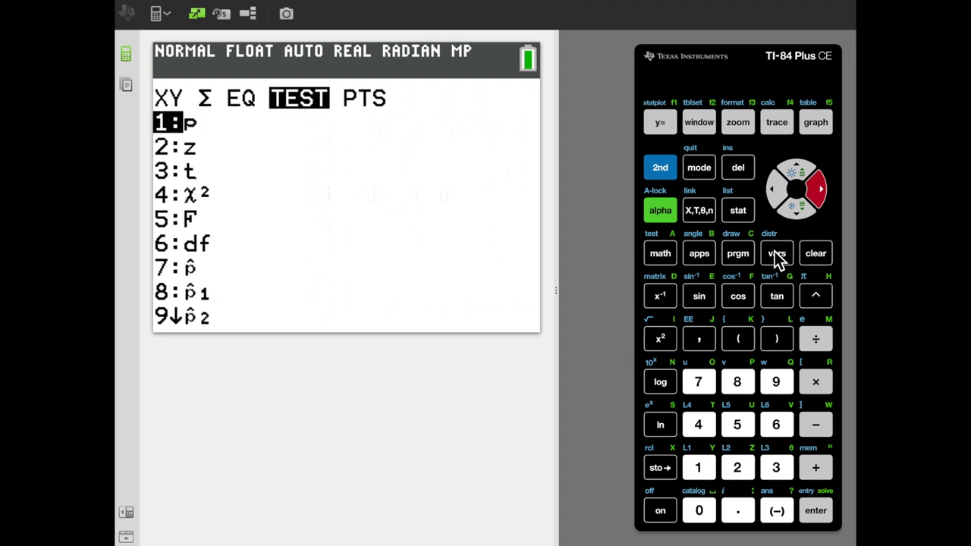
key("Right")
key("Down")
key("Down")
key("Down")
key("Down")
key("Down")
key("Down")
key("Down")
key("Down")
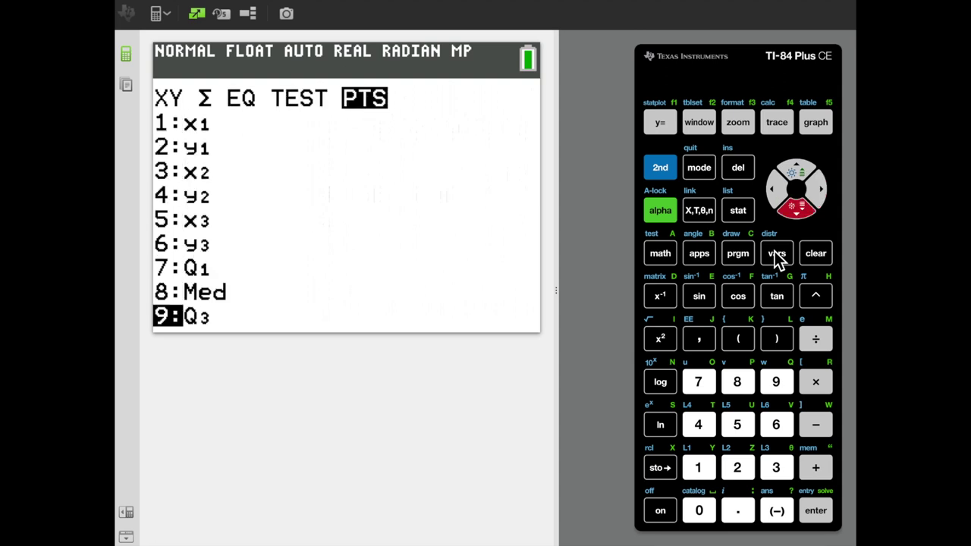
key("Return")
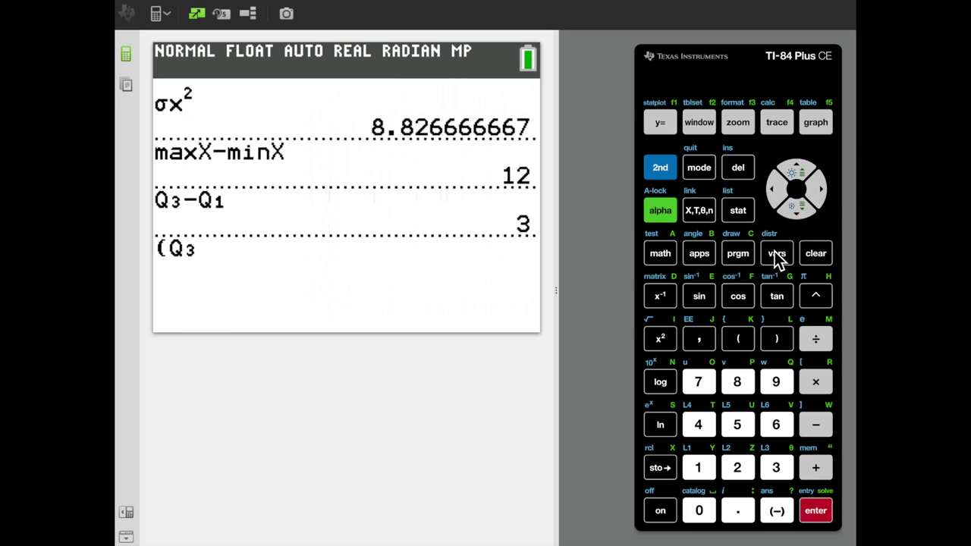
type("+")
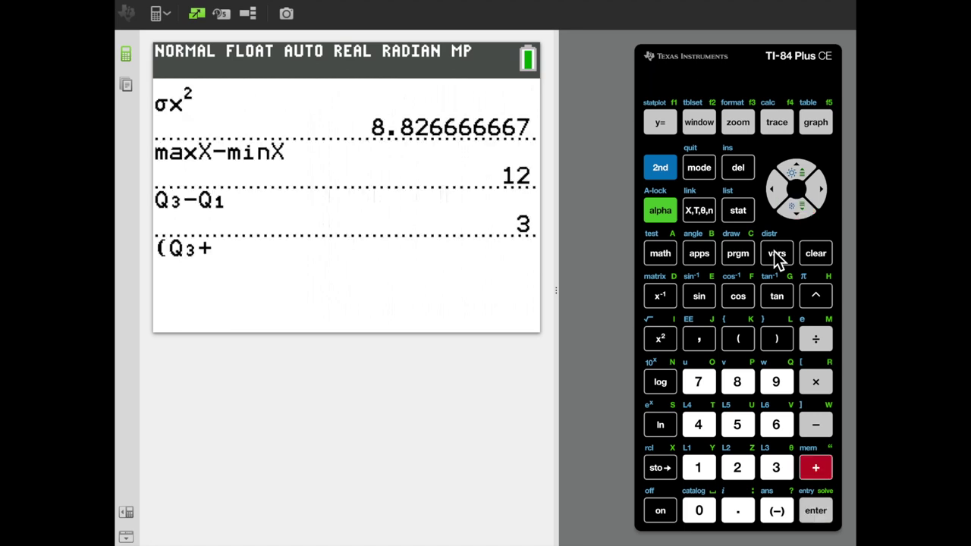
Append the statistics variable Q1 and then −2* so the expression reads (Q3+Q1−2*.
left_click(785, 254)
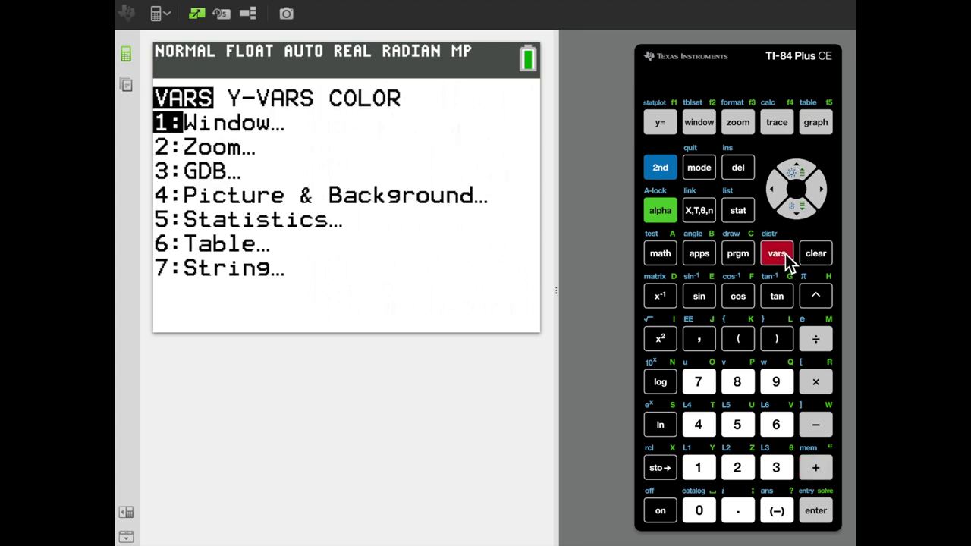
key("Down")
key("Down")
key("Down")
key("Down")
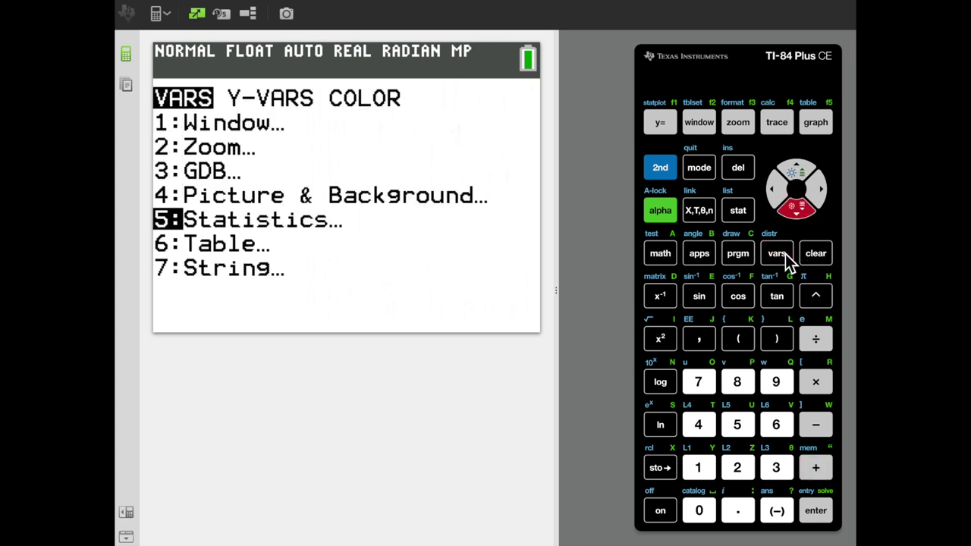
key("Return")
key("Right")
key("Right")
key("Right")
key("Right")
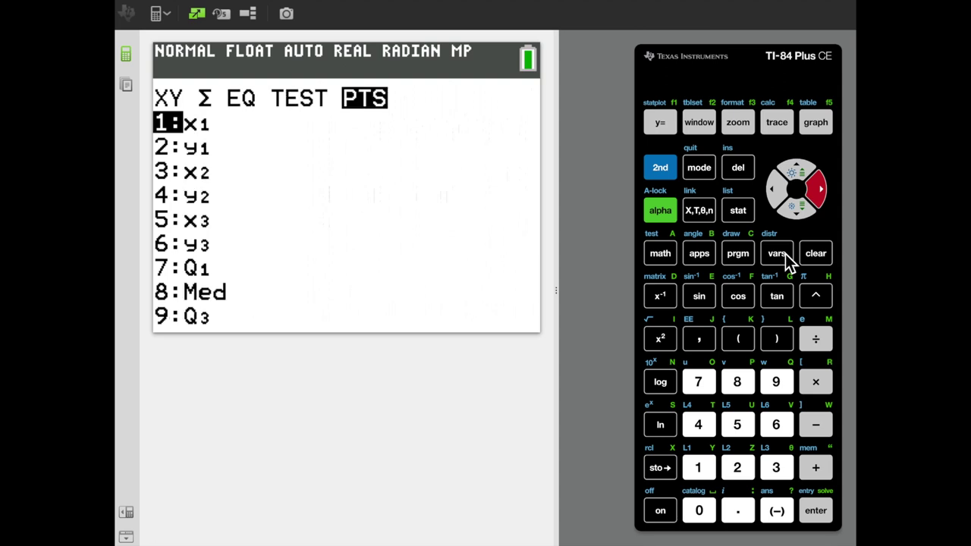
key("Down")
key("Down")
key("Down")
key("Down")
key("Down")
key("Down")
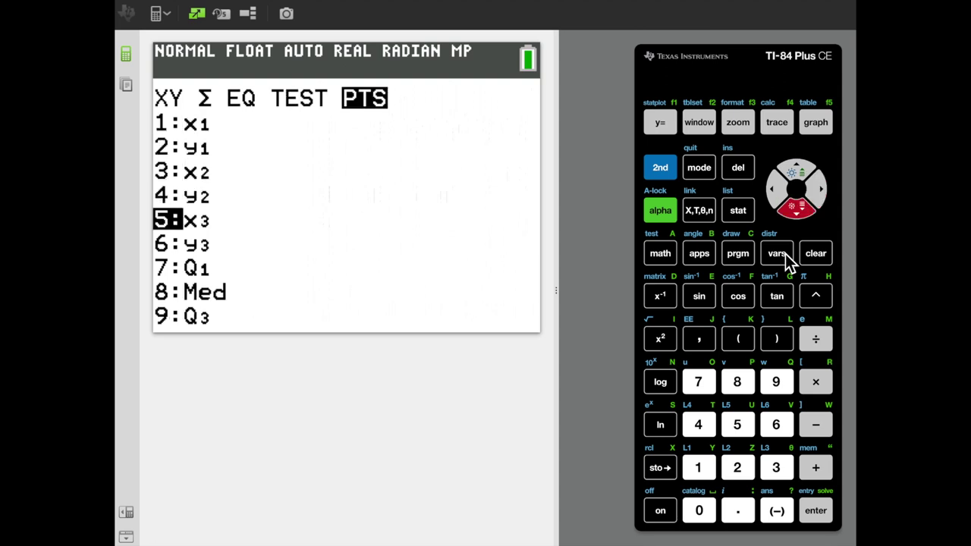
key("Return")
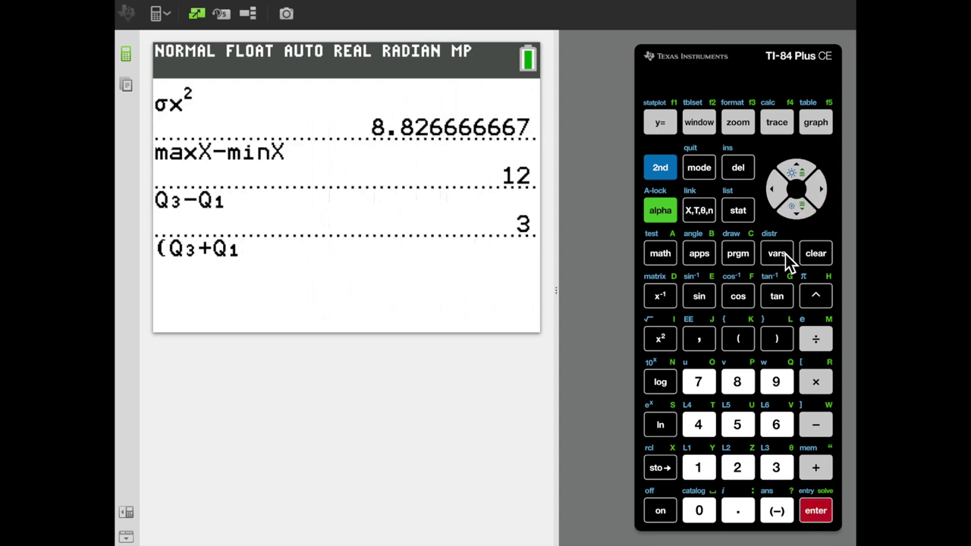
type("-2")
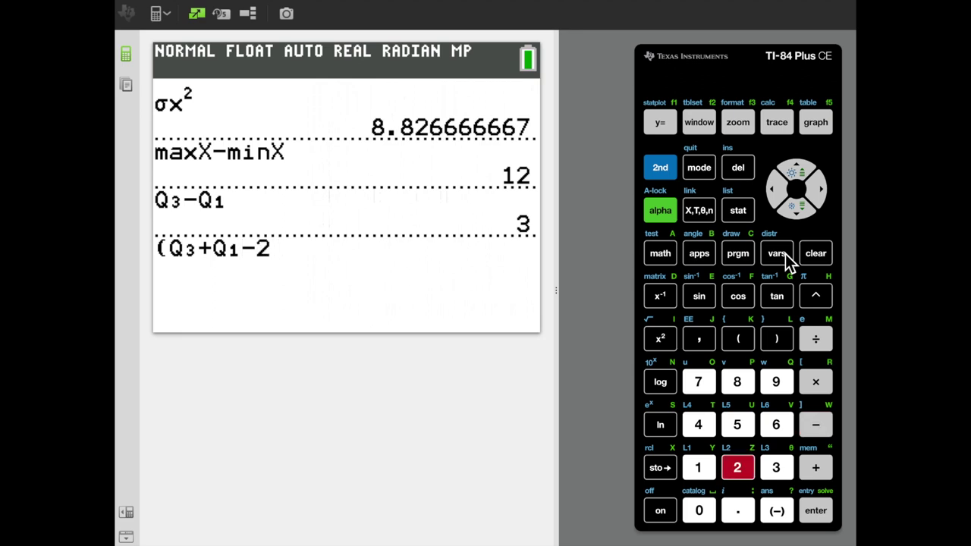
type("*")
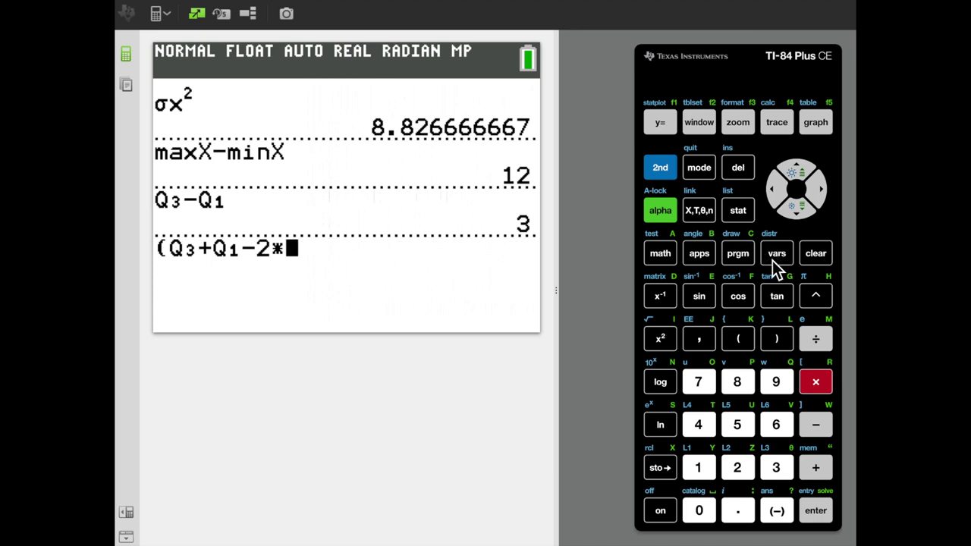
Append the statistics variable Med and then )/( so the expression reads (Q3+Q1−2*Med)/(.
left_click(772, 260)
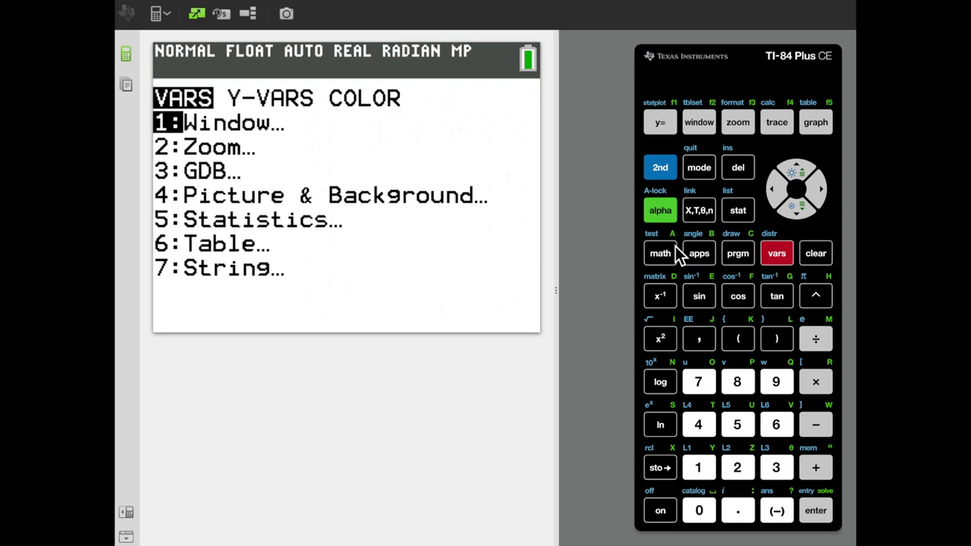
key("Down")
key("Down")
key("Down")
key("Down")
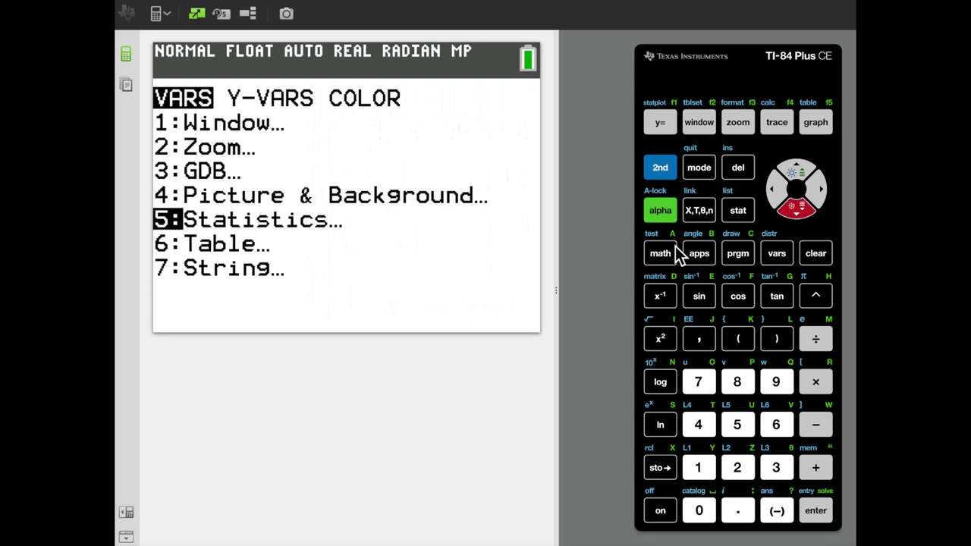
key("Return")
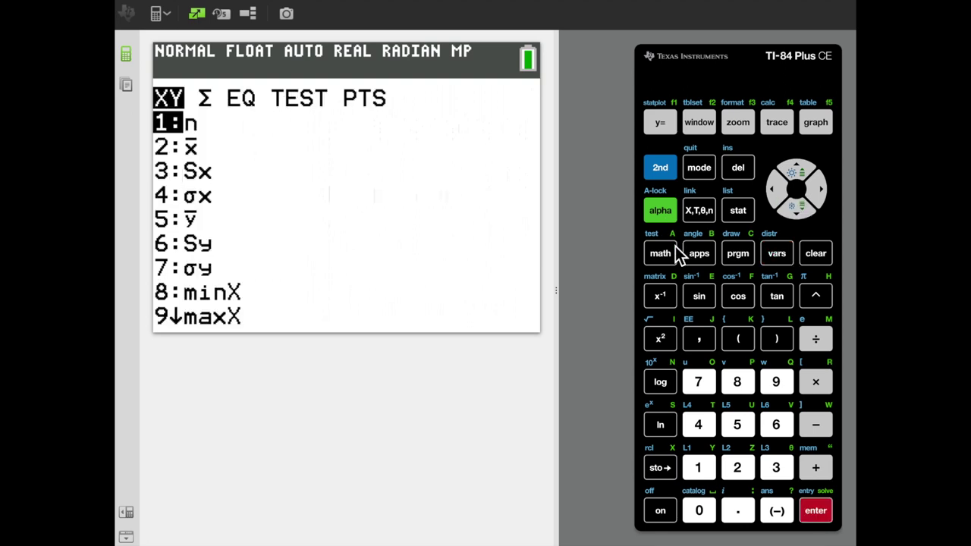
key("Right")
key("Right")
key("Right")
key("Right")
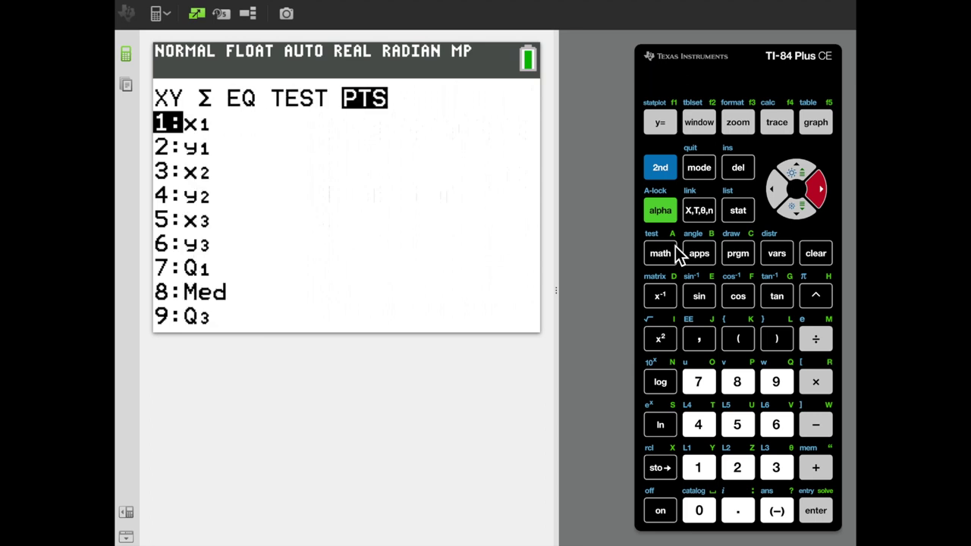
key("Down")
key("Down")
key("Down")
key("Down")
key("Down")
key("Down")
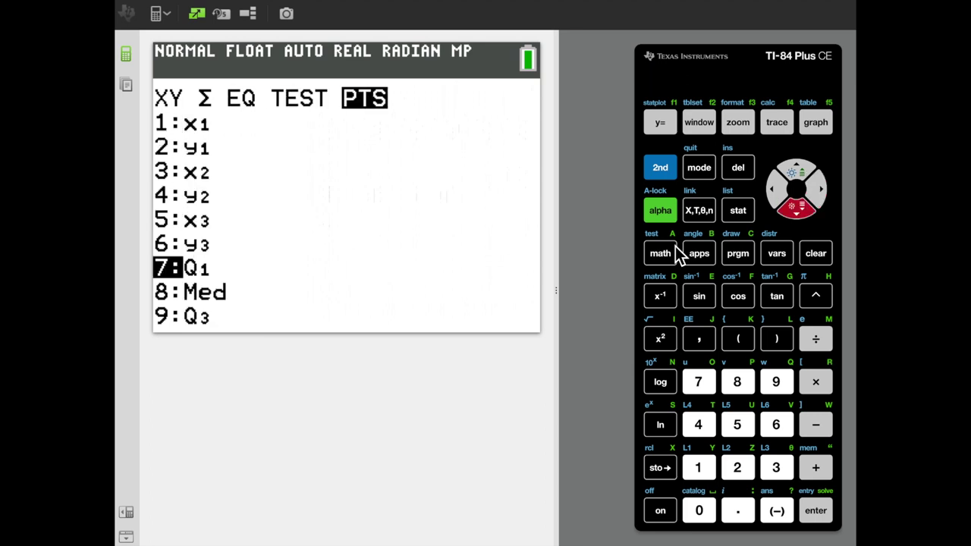
key("Down")
key("Return")
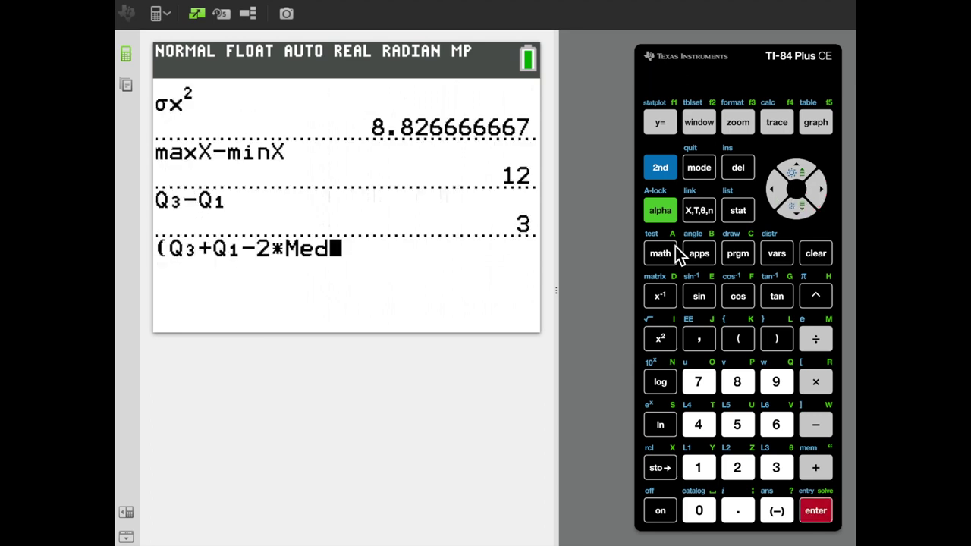
type(")/(")
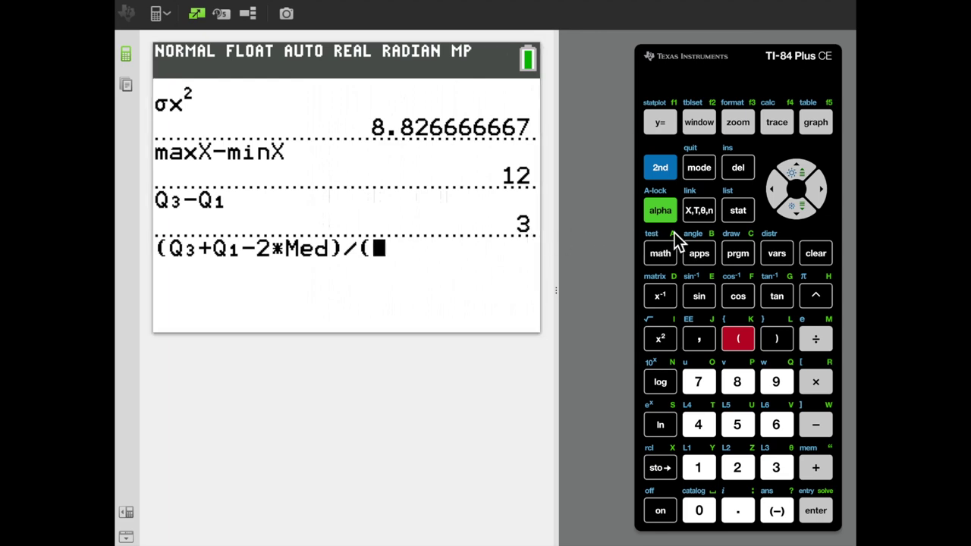
left_click(775, 256)
key("Down")
key("Down")
key("Down")
key("Down")
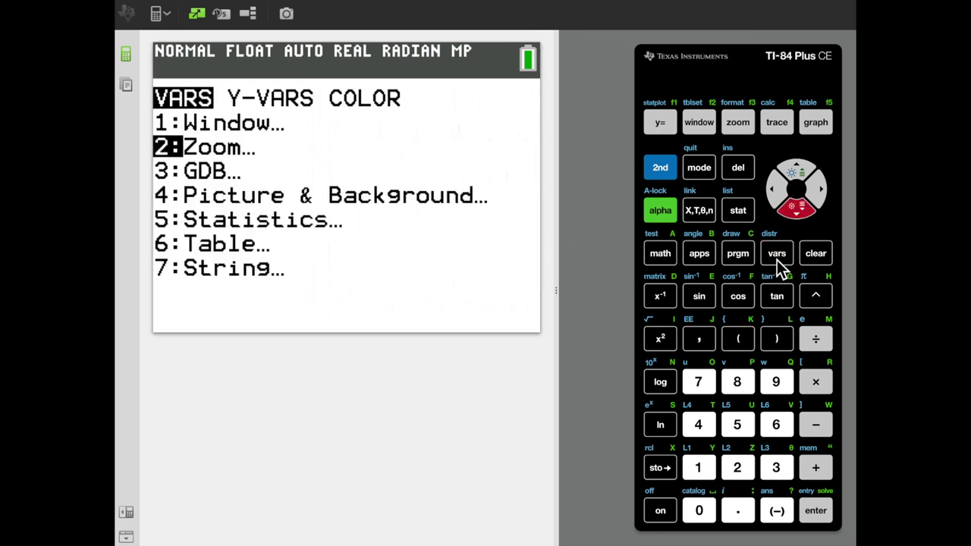
key("Return")
key("Right")
key("Right")
key("Right")
key("Right")
key("Right")
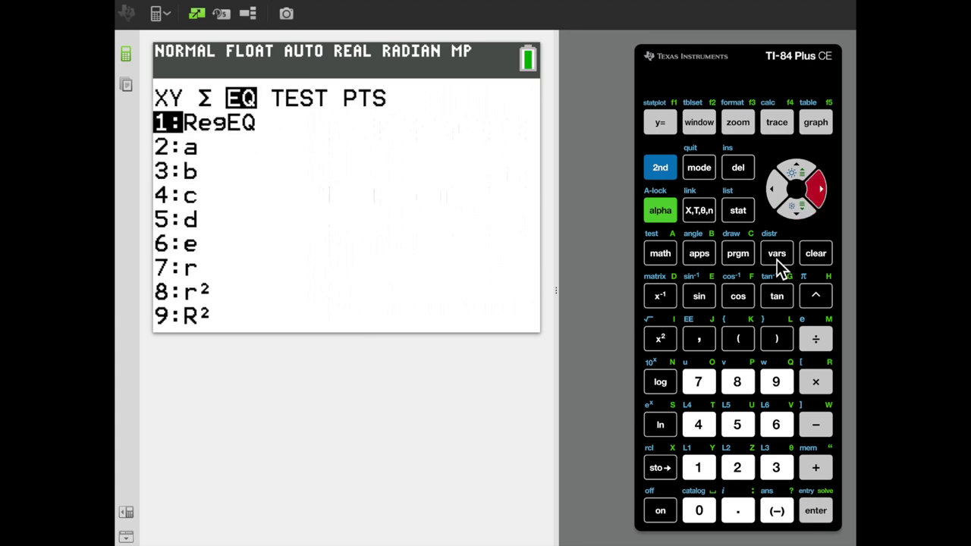
key("Left")
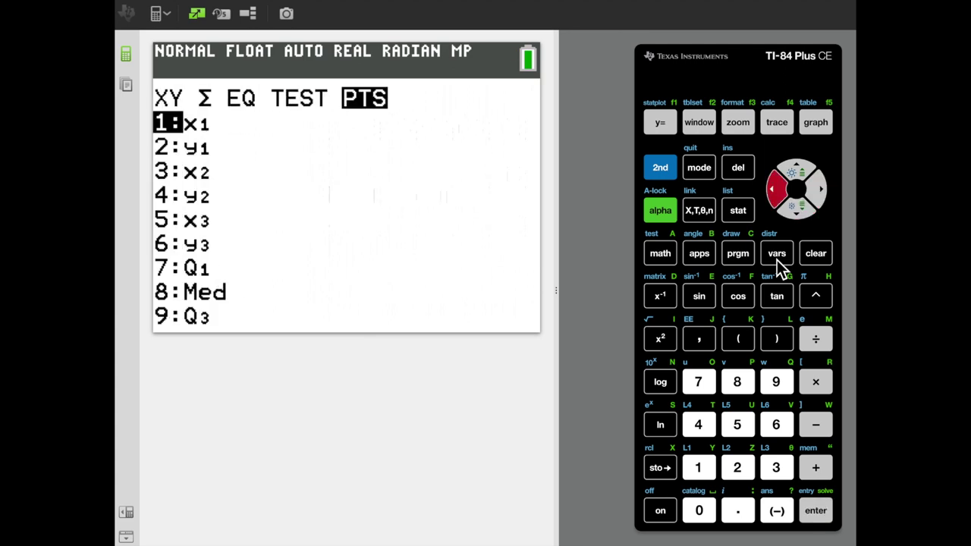
key("Return")
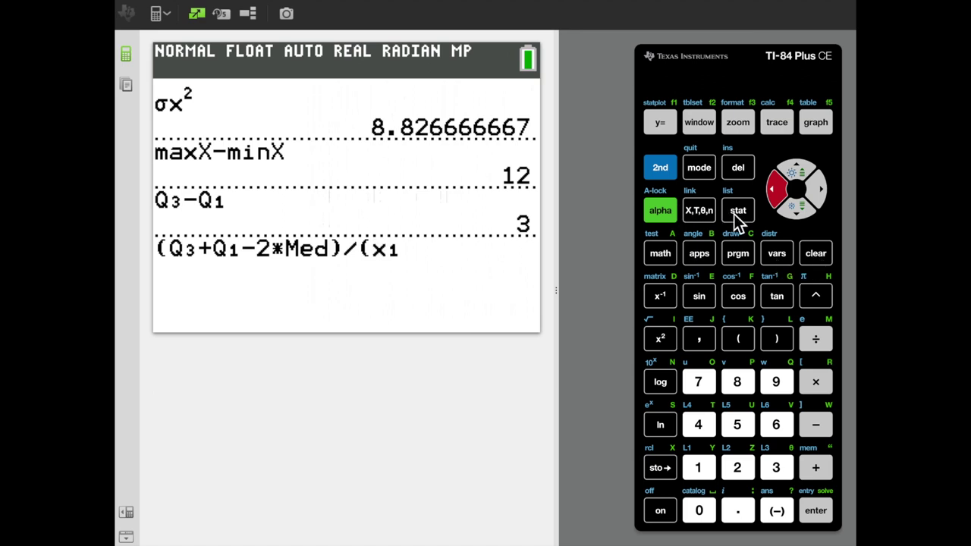
Replace the mistaken x1 in the denominator with the statistics variable Q3, followed by a minus sign.
left_click(774, 252)
key("Right")
key("Left")
key("Down")
key("Down")
key("Down")
key("Down")
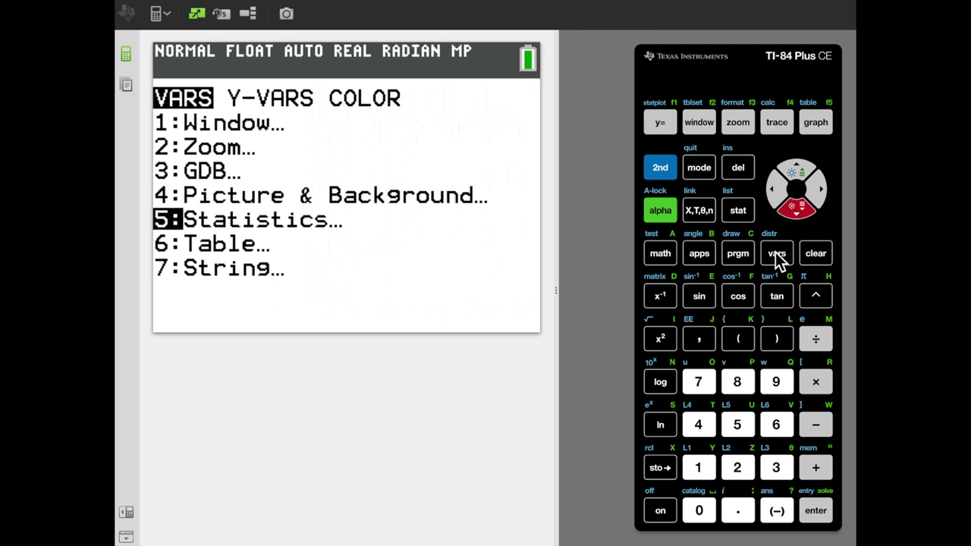
key("Return")
key("Right")
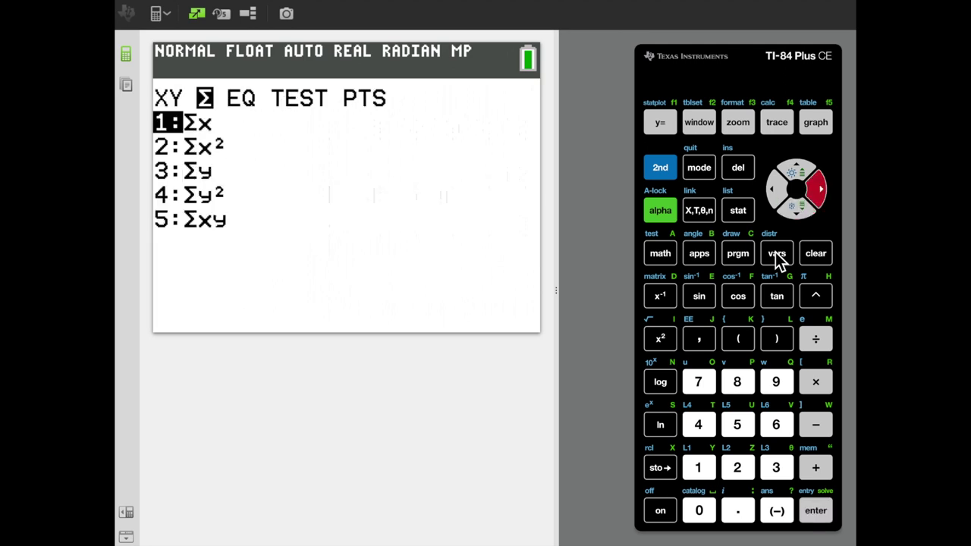
key("Right")
key("Right")
key("Right")
key("Down")
key("Down")
key("Down")
key("Down")
key("Down")
key("Down")
key("Down")
key("Down")
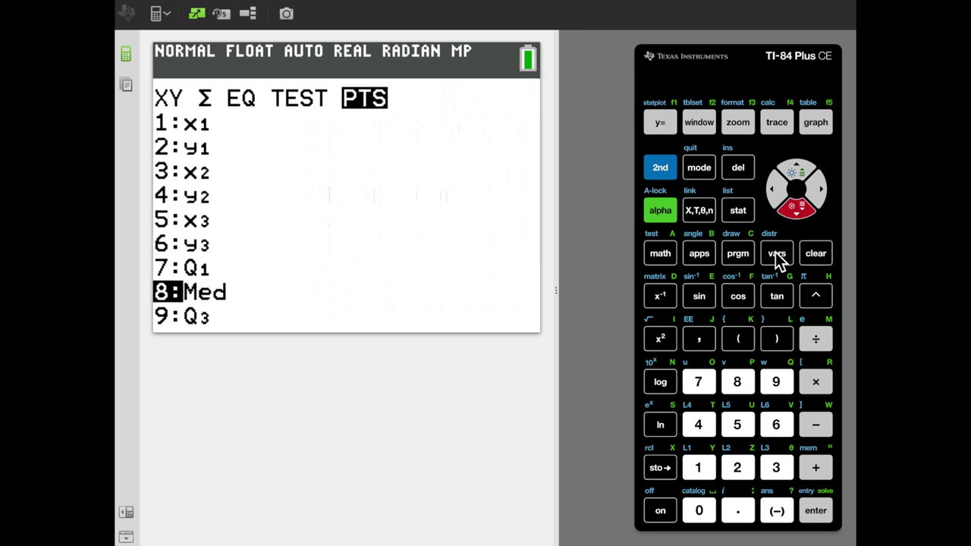
key("Return")
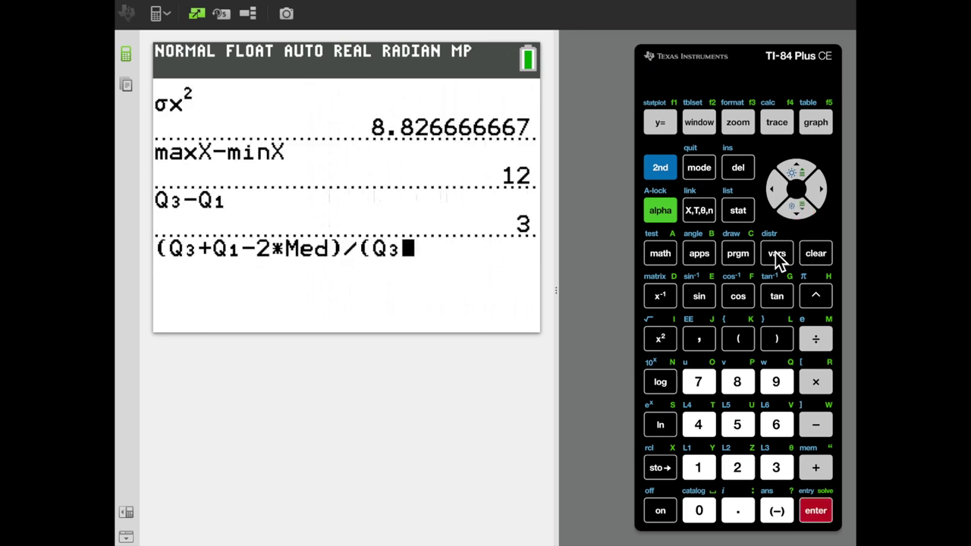
type("-")
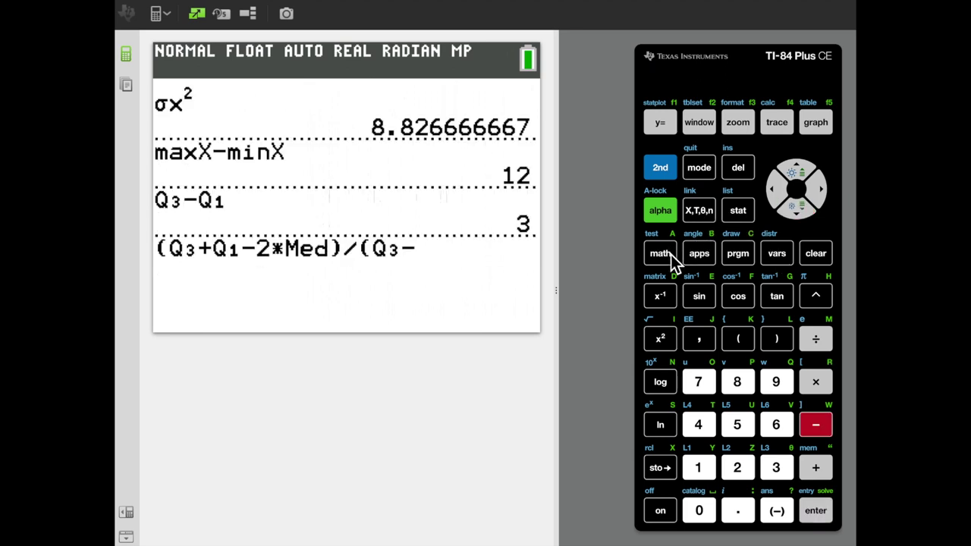
Complete the denominator with the statistics variable Q1 and a closing parenthesis, and evaluate (Q3+Q1−2*Med)/(Q3−Q1).
left_click(788, 261)
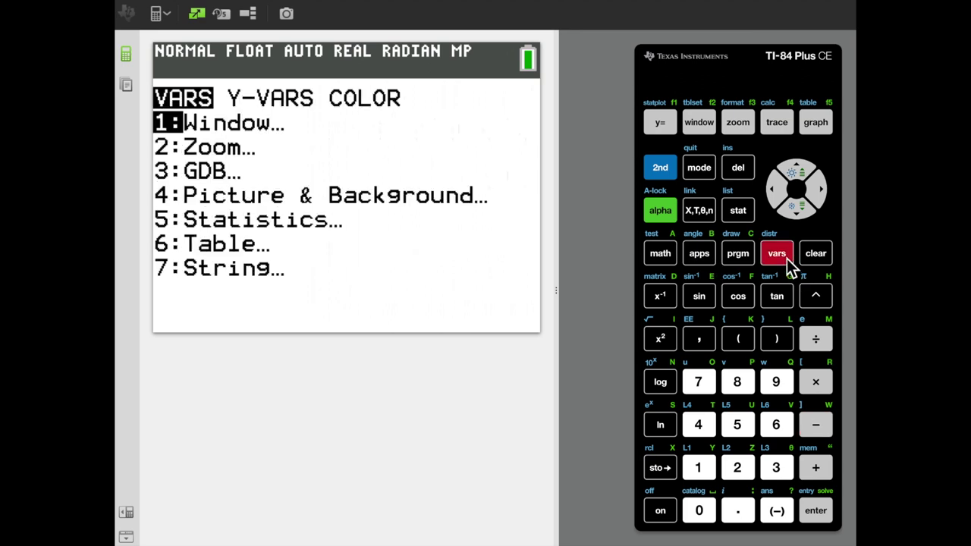
key("Down")
key("Down")
key("Down")
key("Down")
key("Return")
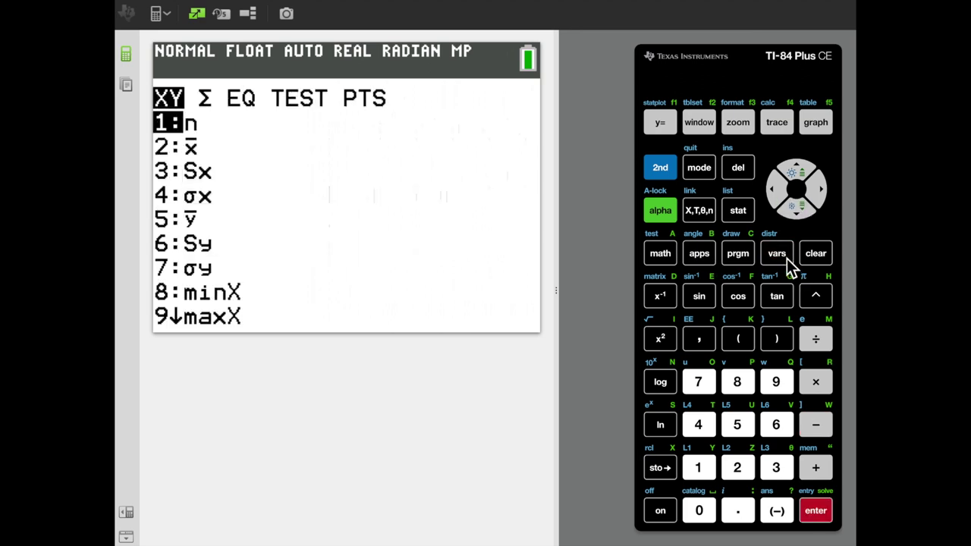
key("Right")
key("Right")
key("Right")
key("Right")
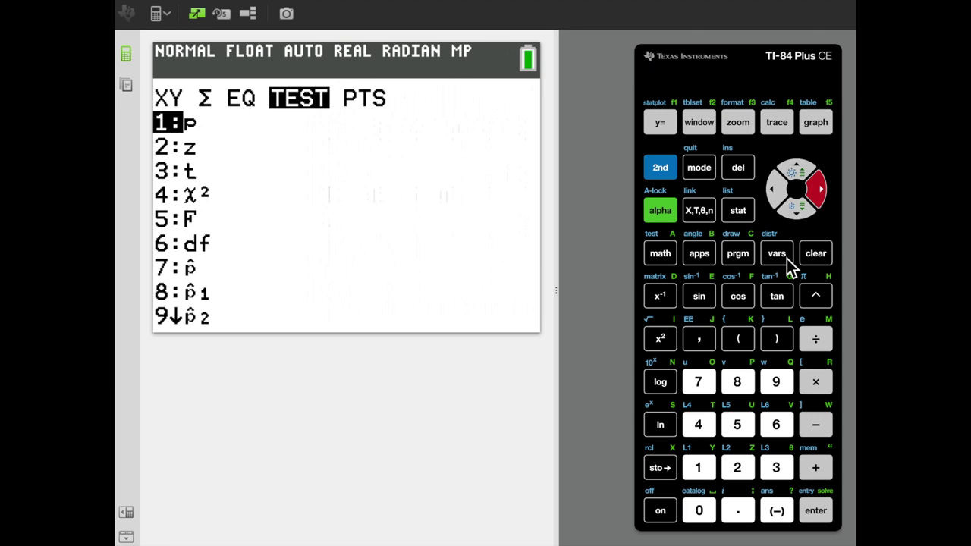
key("Down")
key("Down")
key("Down")
key("Down")
key("Down")
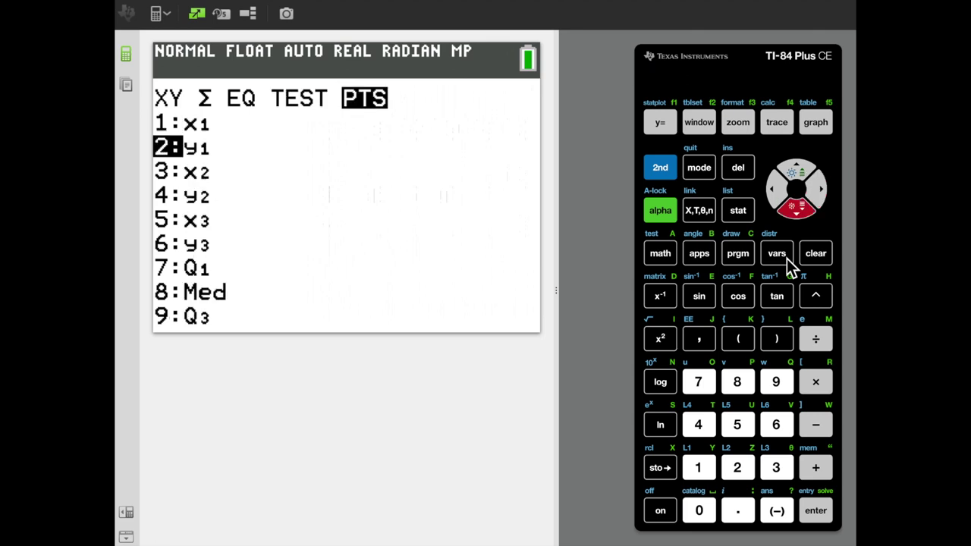
key("Down")
key("Return")
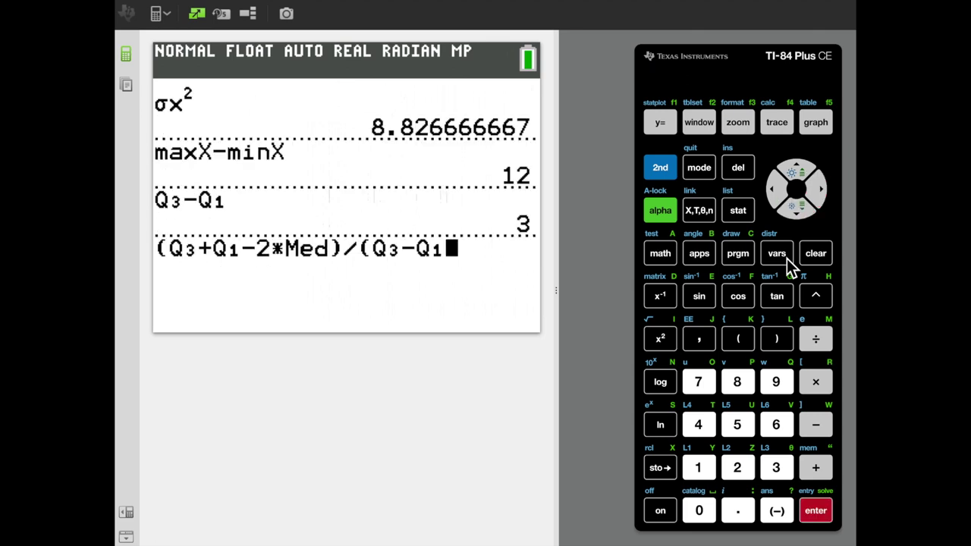
type(")")
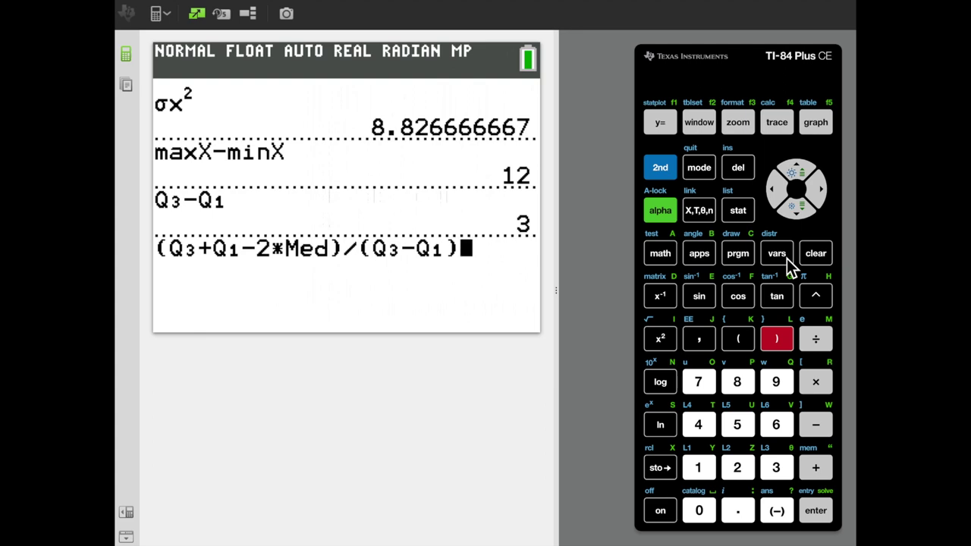
key("Return")
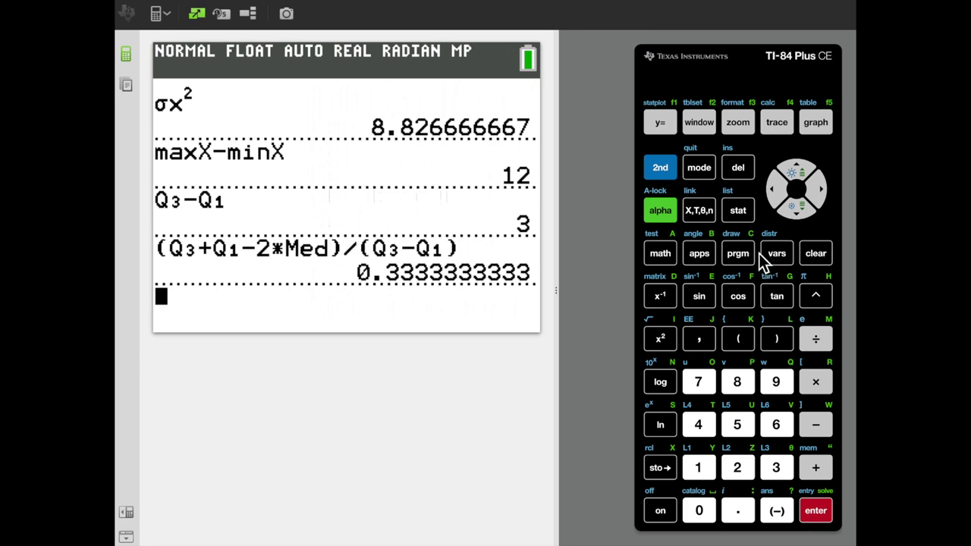
Open the list editor and select the heading of list L2 for entering a formula.
left_click(737, 213)
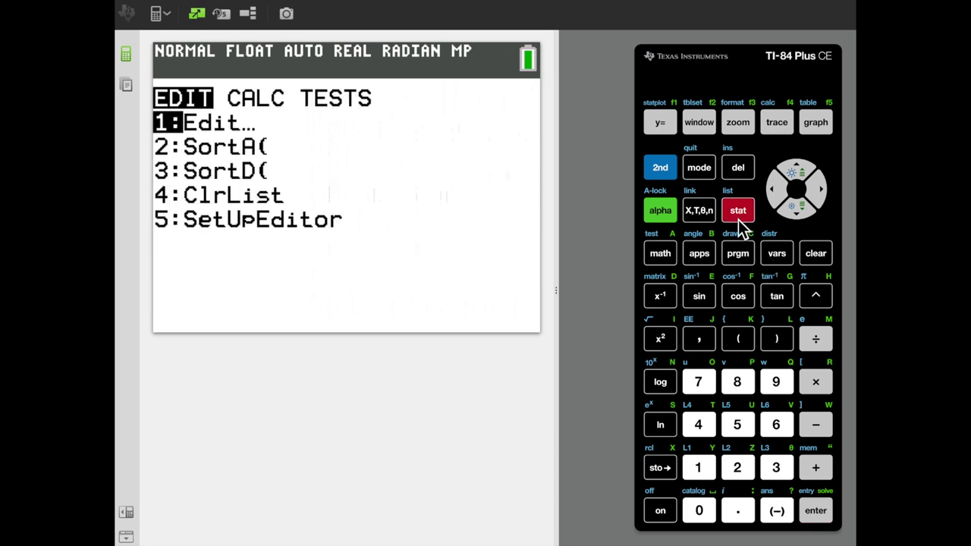
key("Return")
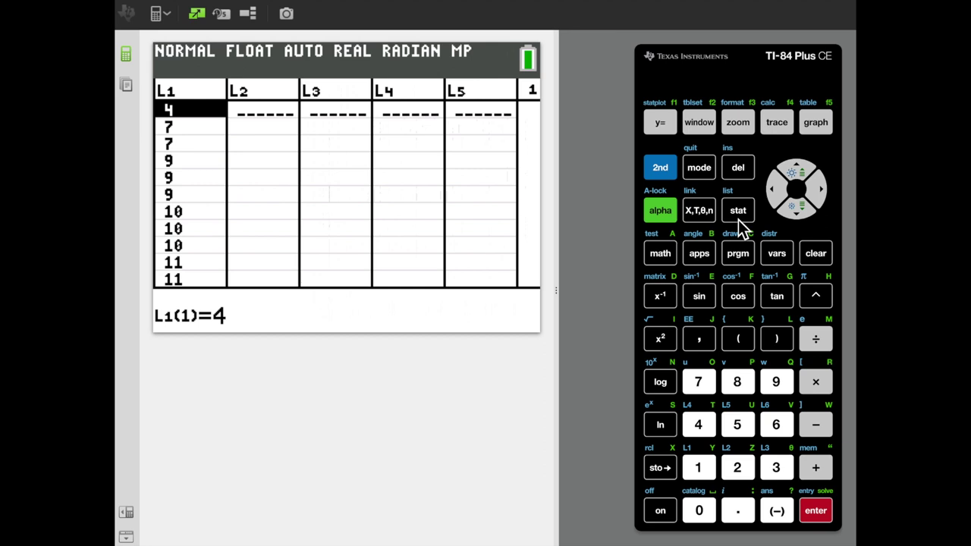
key("Right")
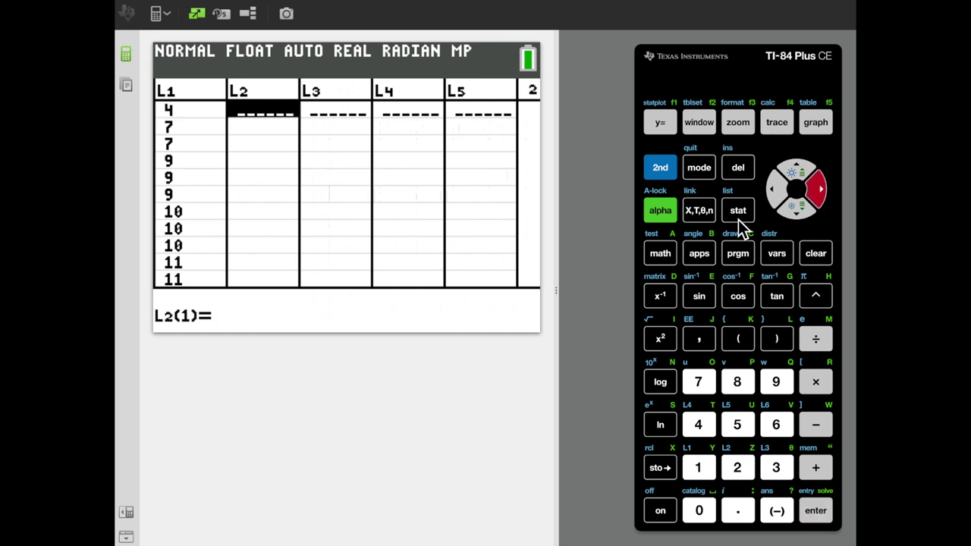
key("Up")
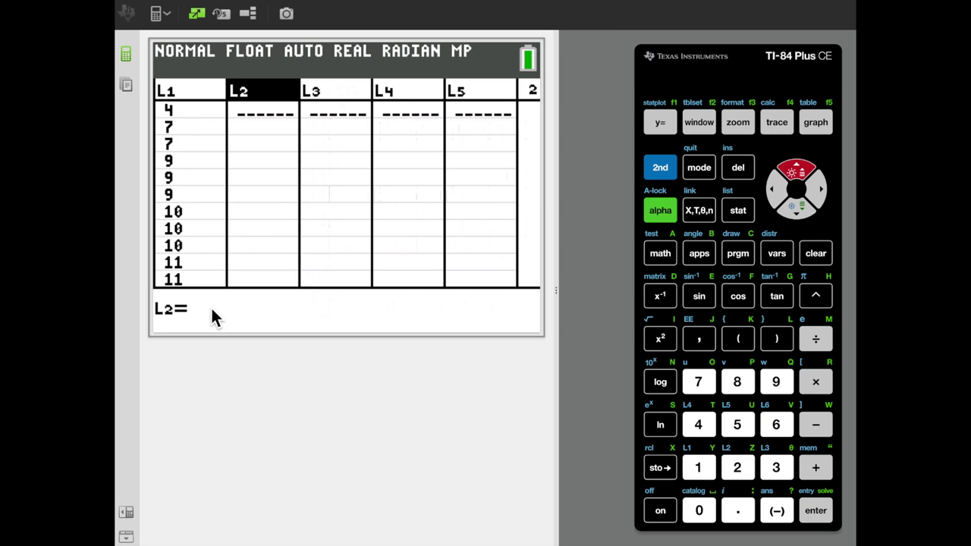
key("Down")
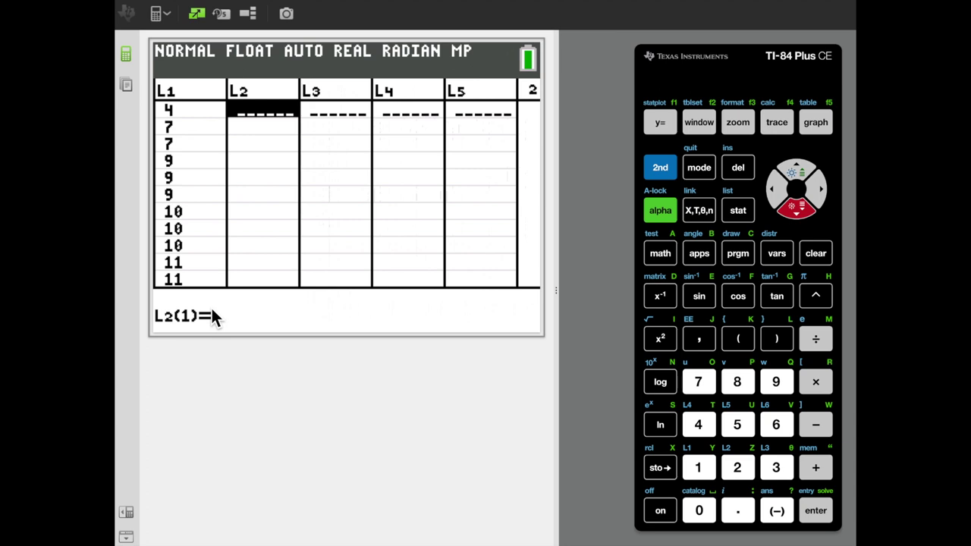
key("Up")
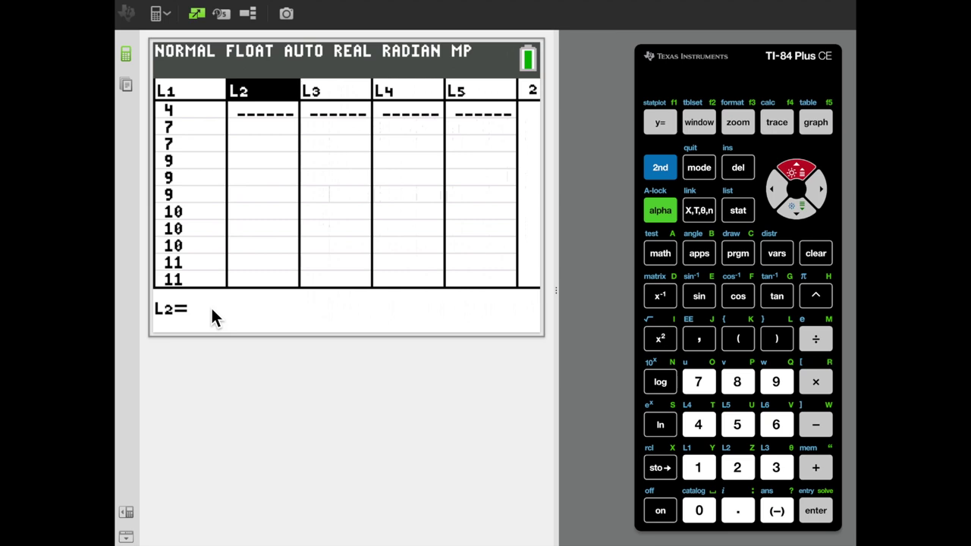
Start the L2 formula with an opening parenthesis, list L1 and a minus sign so it reads (L1−.
type("(")
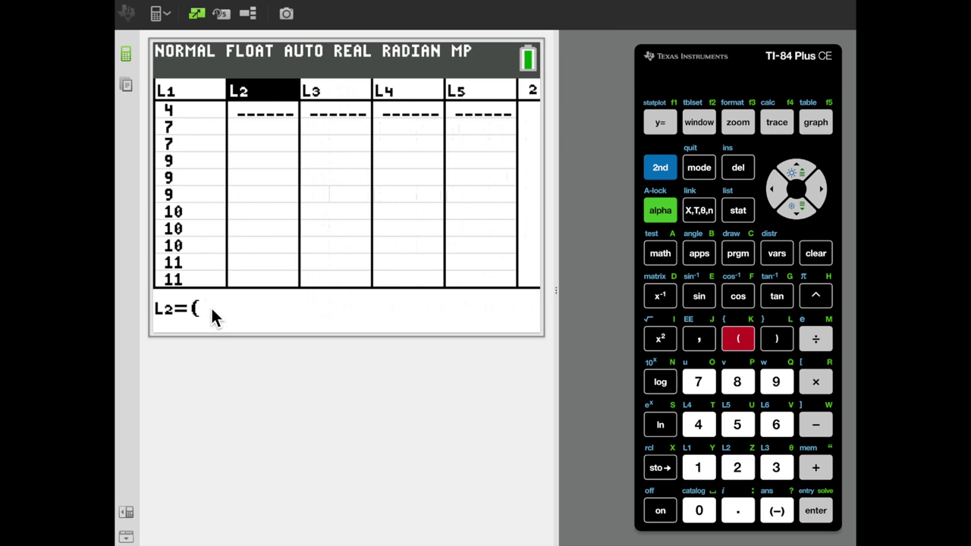
left_click(673, 170)
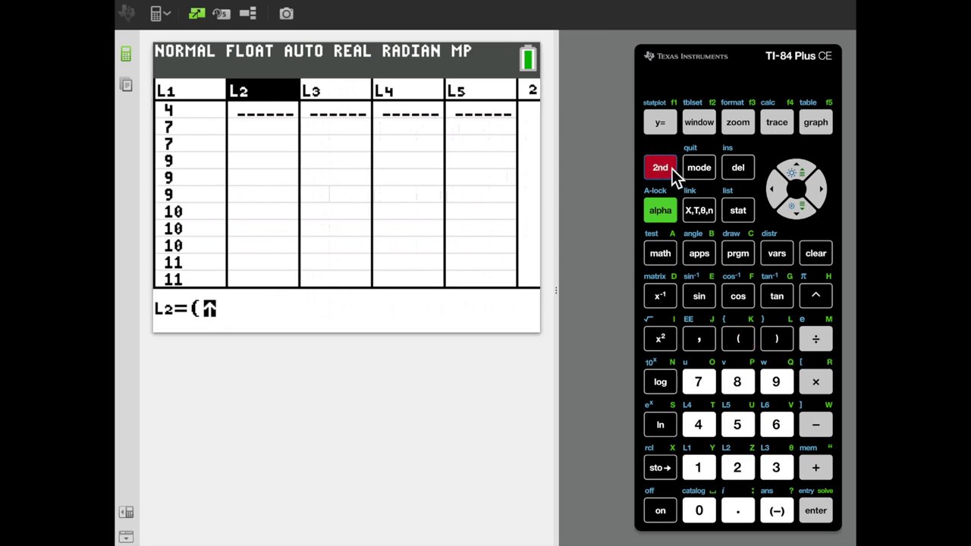
left_click(709, 464)
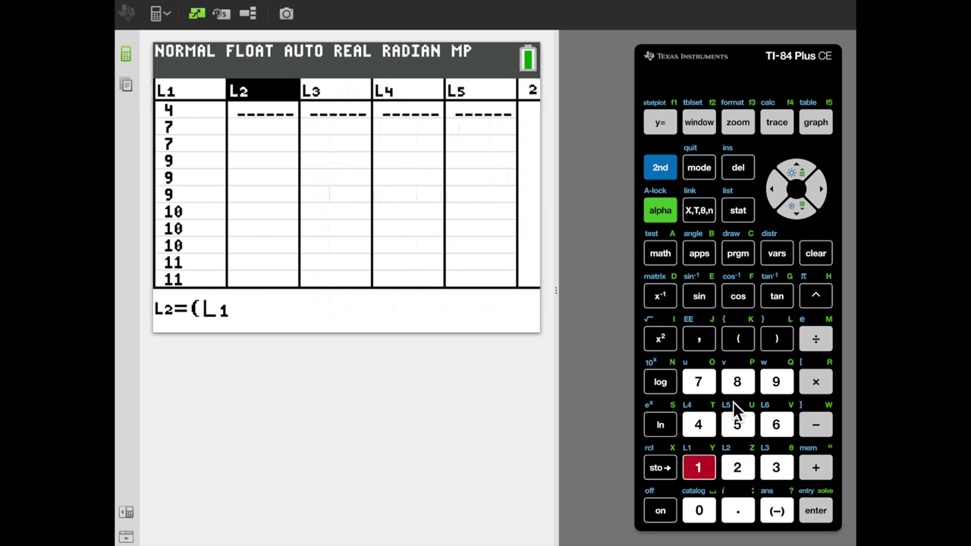
left_click(817, 429)
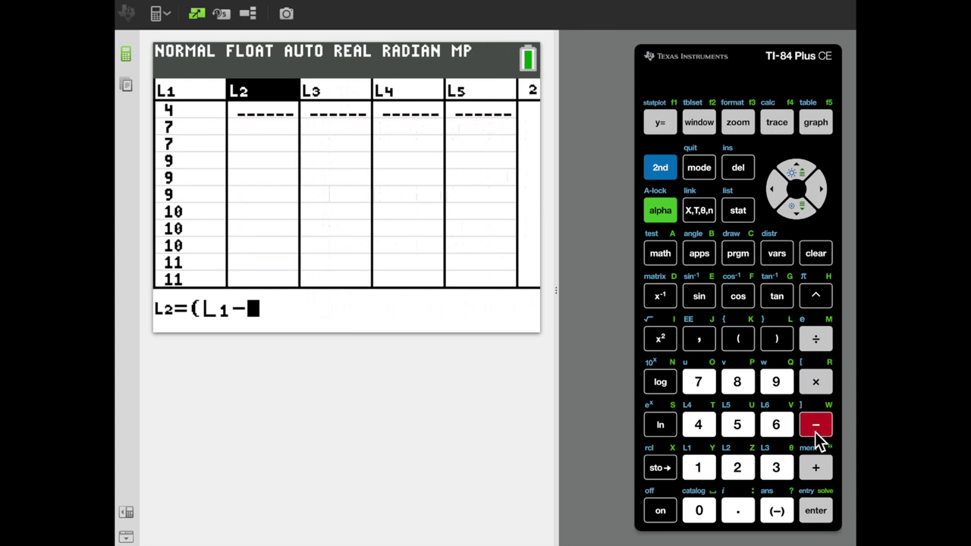
Extend the L2 formula with the statistics variable x̄ and a closing parenthesis so it reads (L1−x̄).
left_click(782, 255)
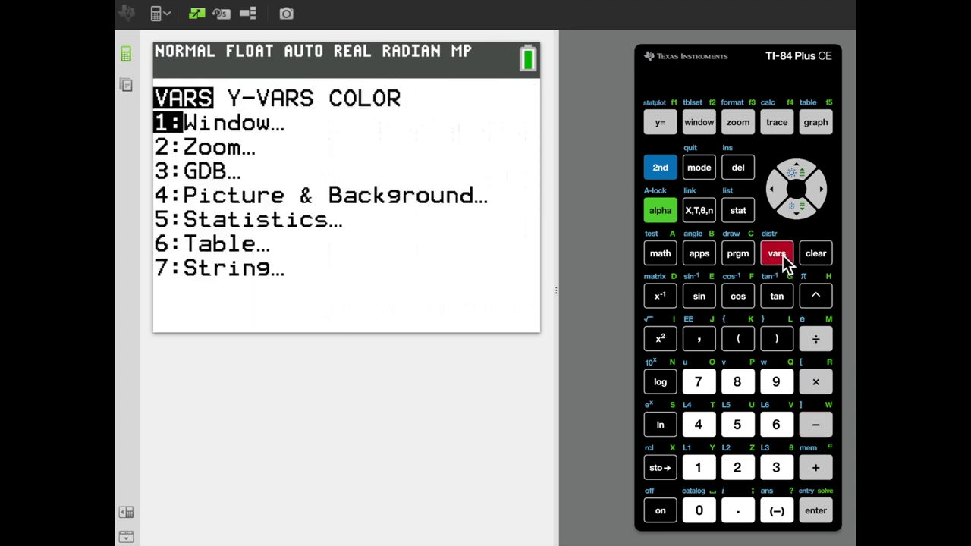
key("Down")
key("Down")
key("Down")
key("Down")
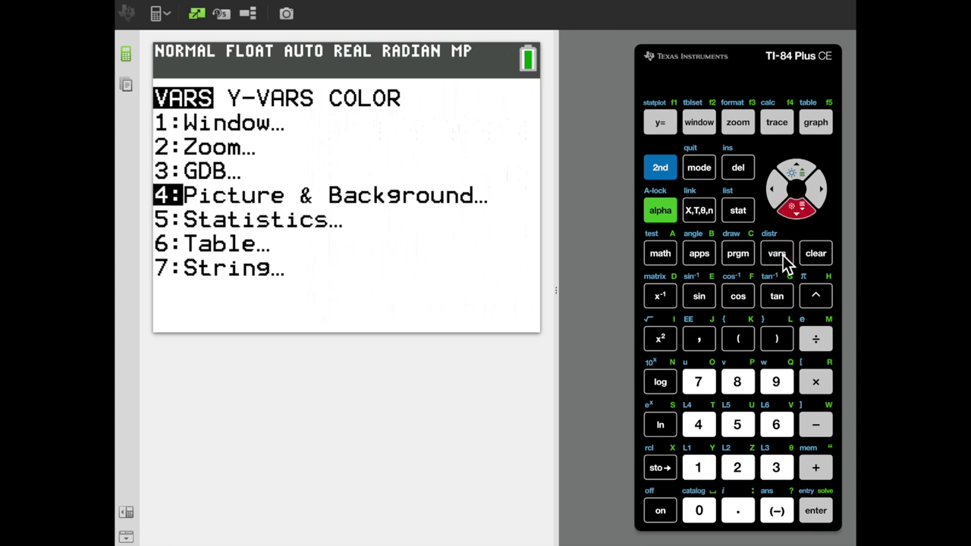
key("Return")
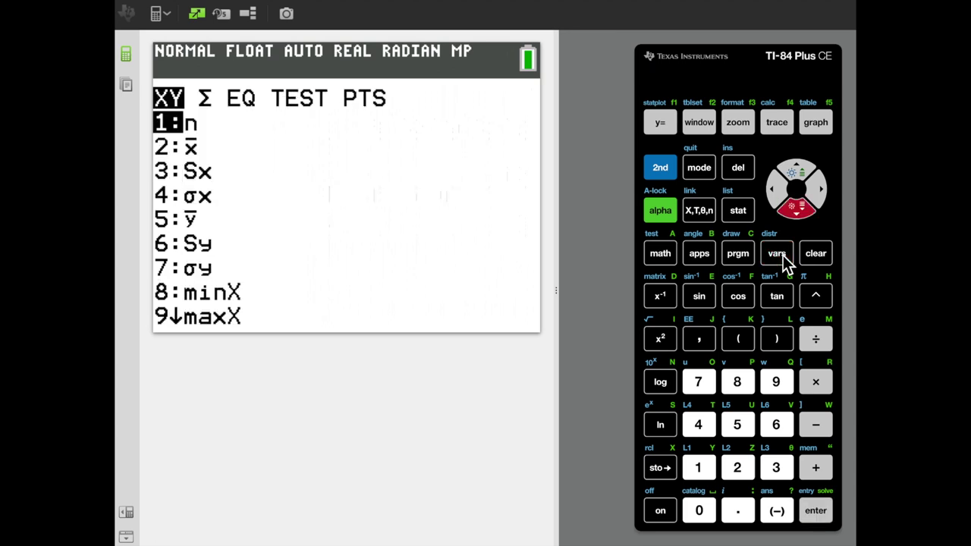
key("Down")
key("Return")
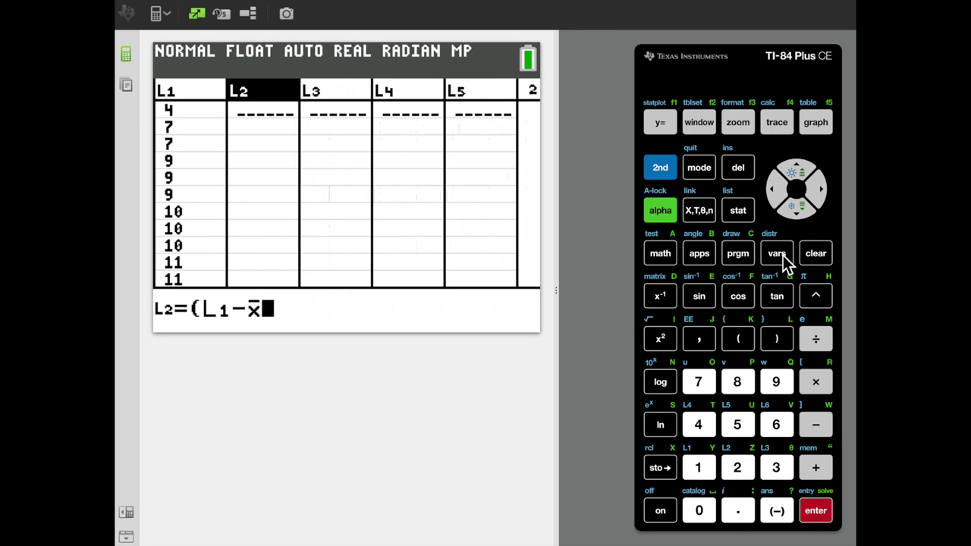
type(")")
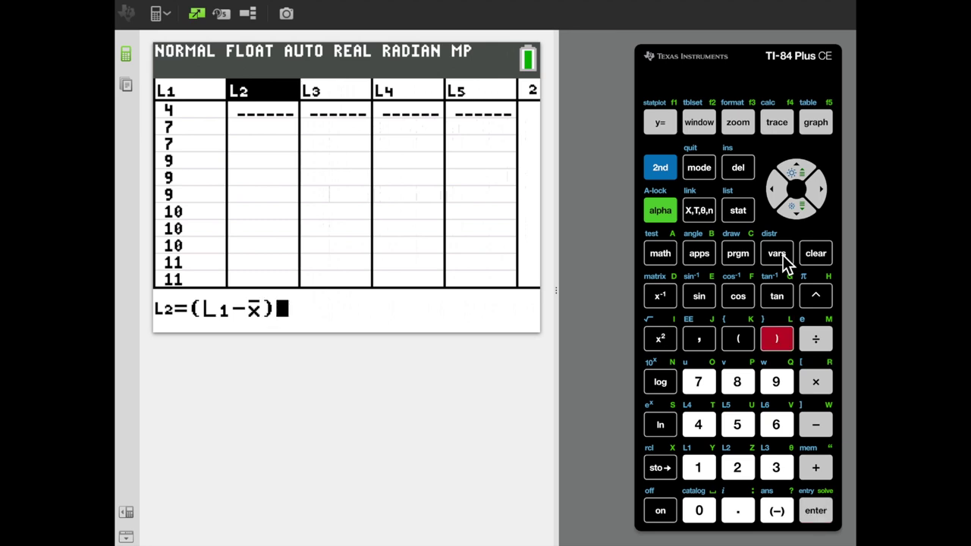
Raise the parenthesised difference in the L2 formula to the power 3 and append a division sign.
type("^3")
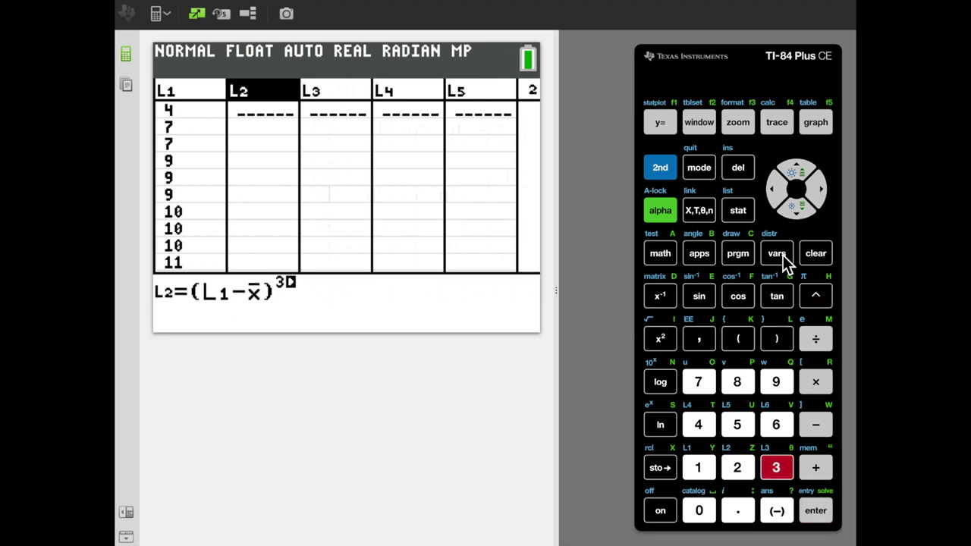
key("Right")
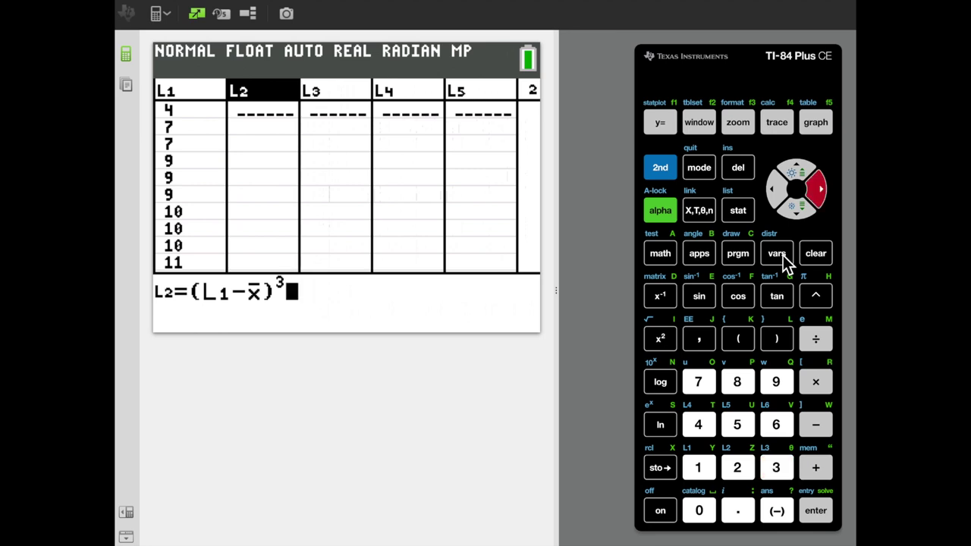
type("/")
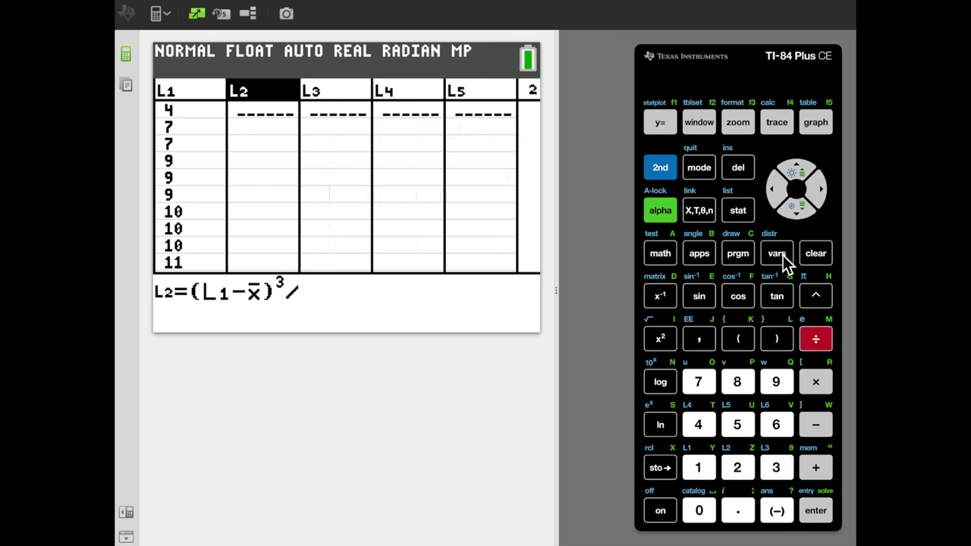
Complete the denominator with the statistics variable σx cubed and fill L2 with (L1−x̄)^3/σx^3.
left_click(781, 260)
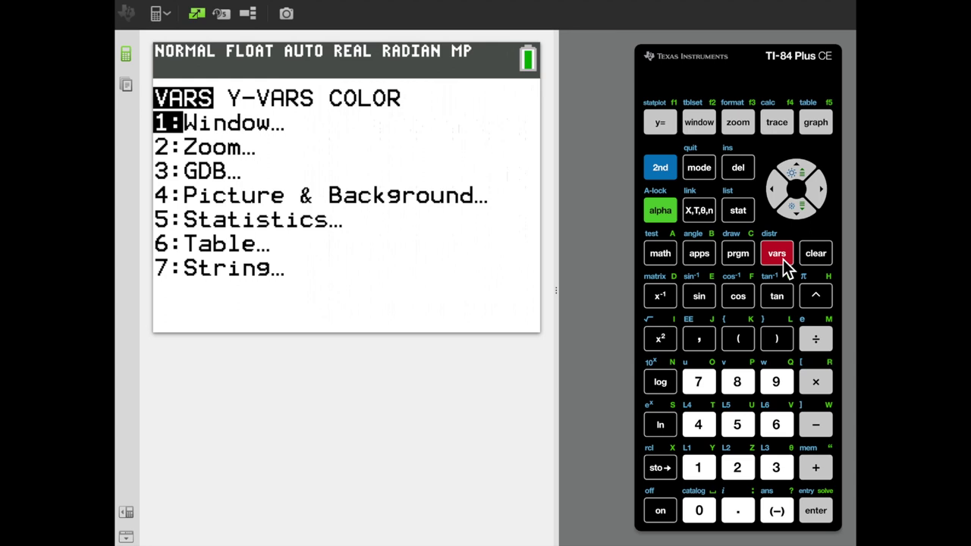
key("Down")
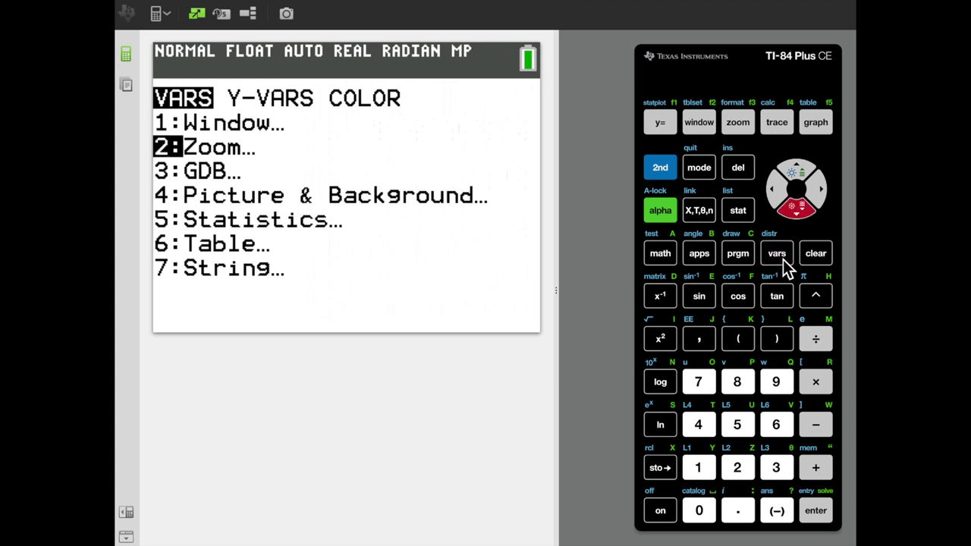
key("Down")
key("Down")
key("Down")
key("Return")
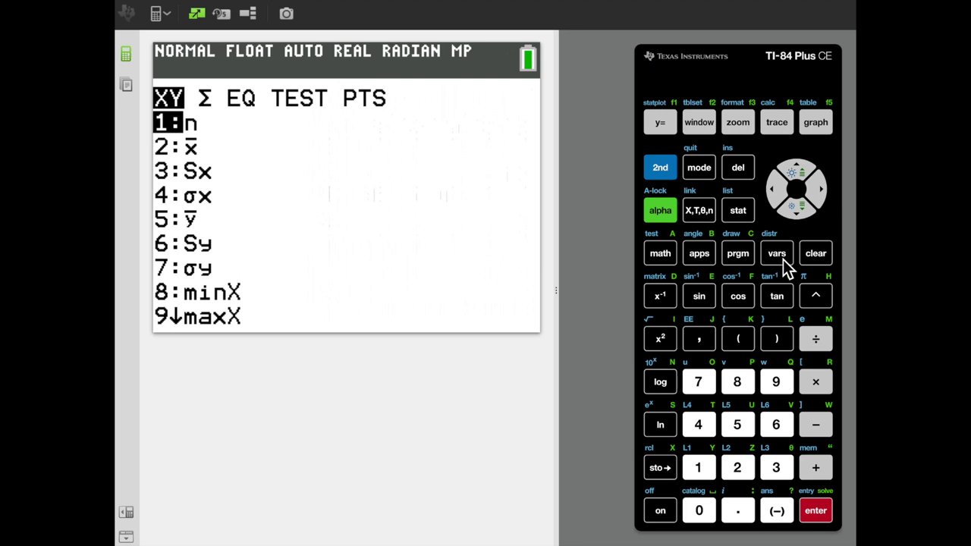
key("Down")
key("Down")
key("Down")
key("Return")
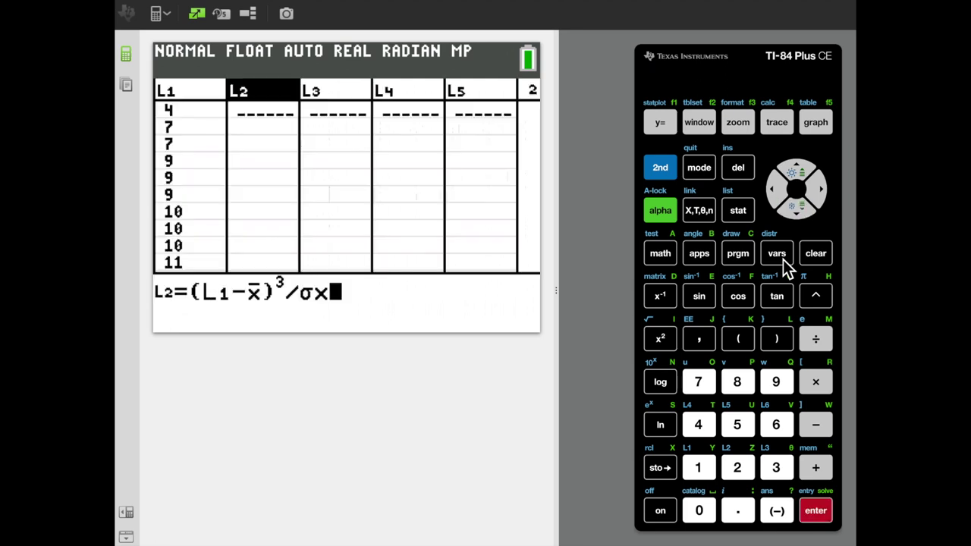
type("^3")
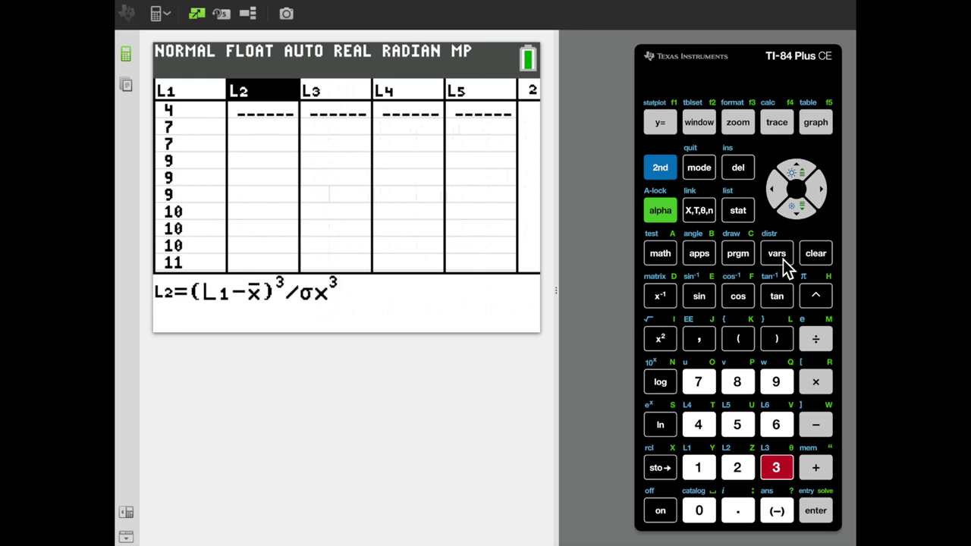
key("Return")
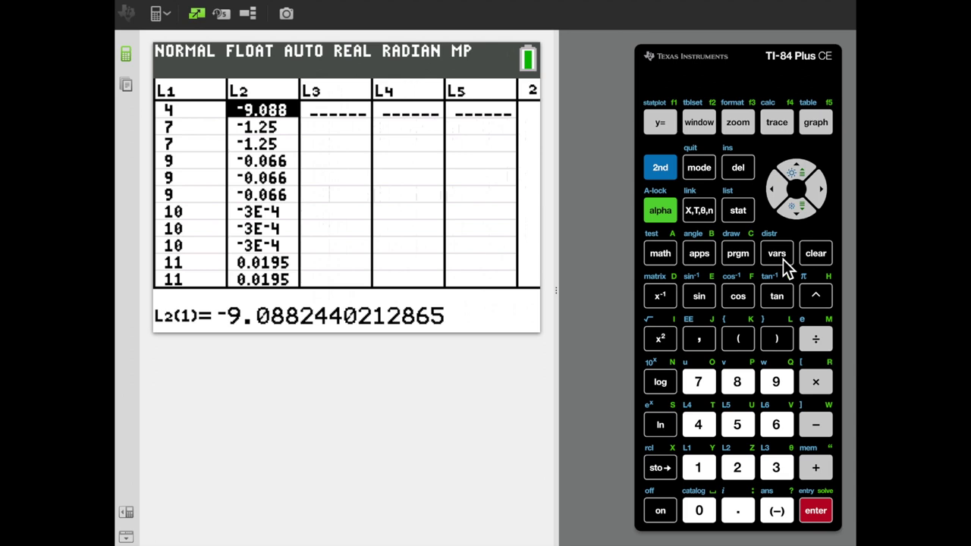
Select the heading of list L3 and start its formula with (L1−.
key("Right")
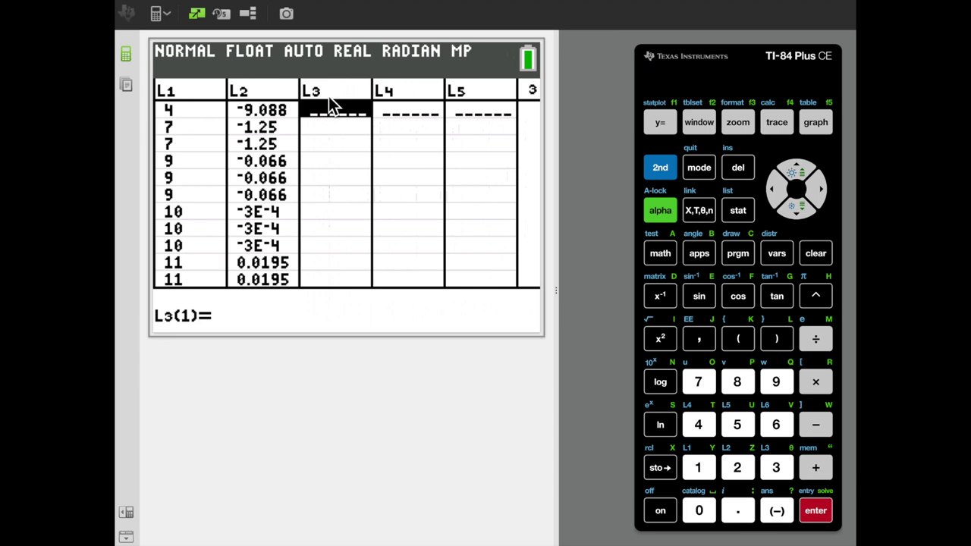
key("Up")
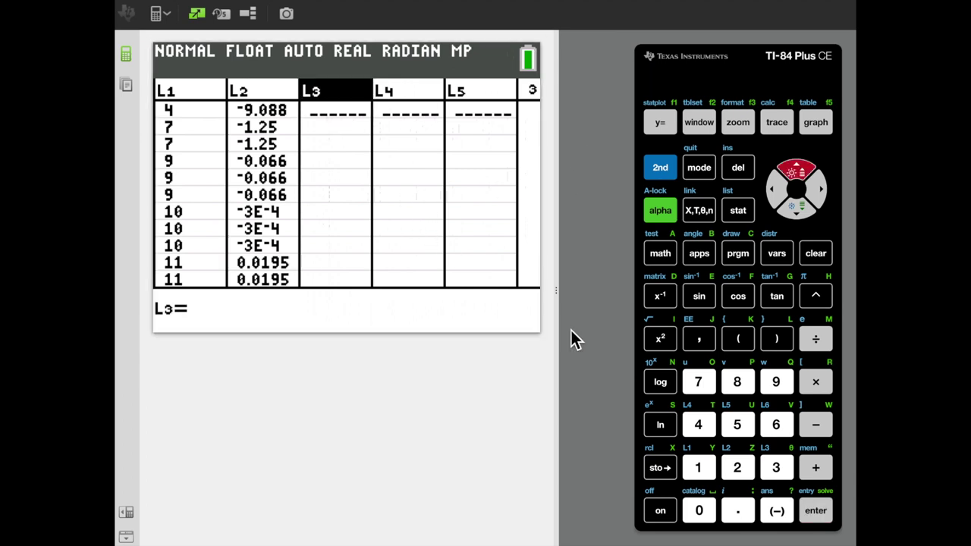
left_click(736, 345)
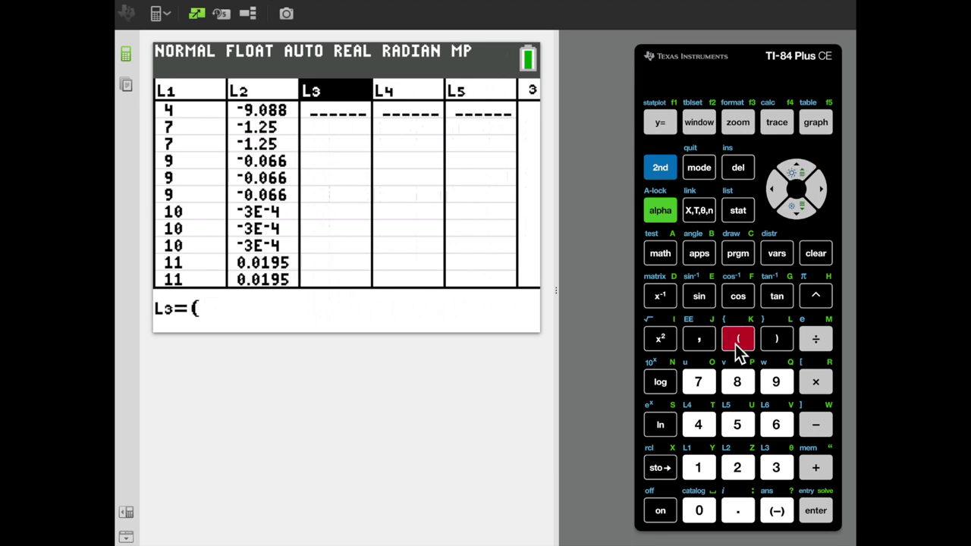
left_click(659, 168)
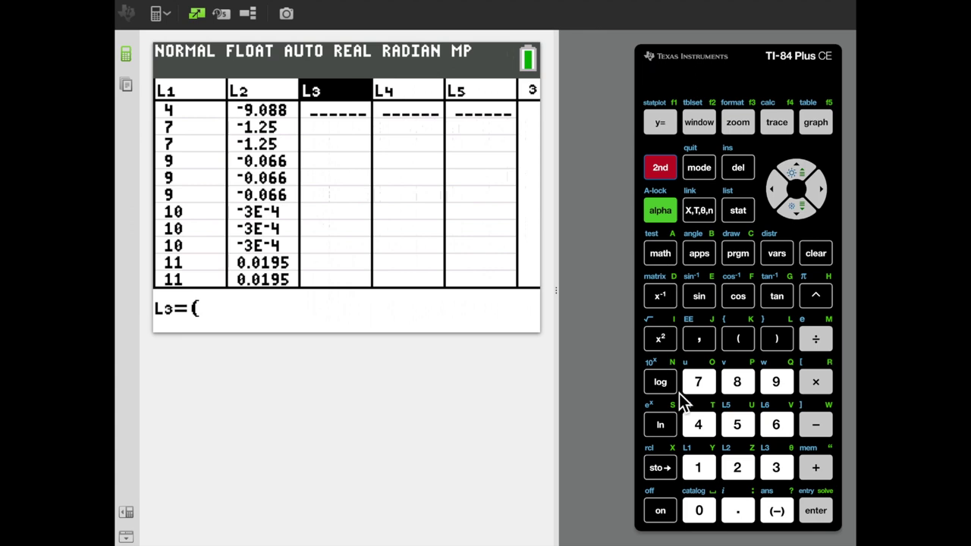
left_click(698, 468)
left_click(819, 423)
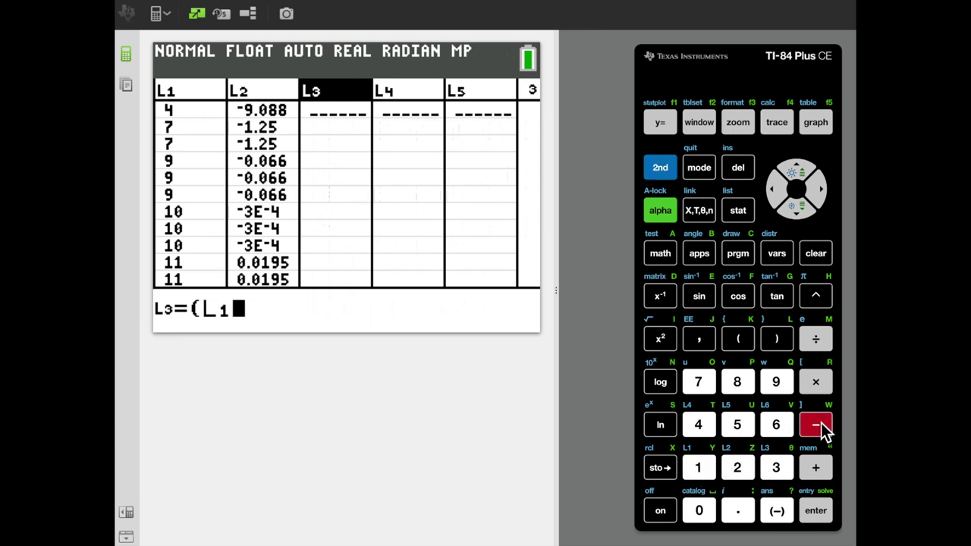
Extend the L3 formula with the statistics variable x̄ and a closing parenthesis so it reads (L1−x̄).
left_click(788, 259)
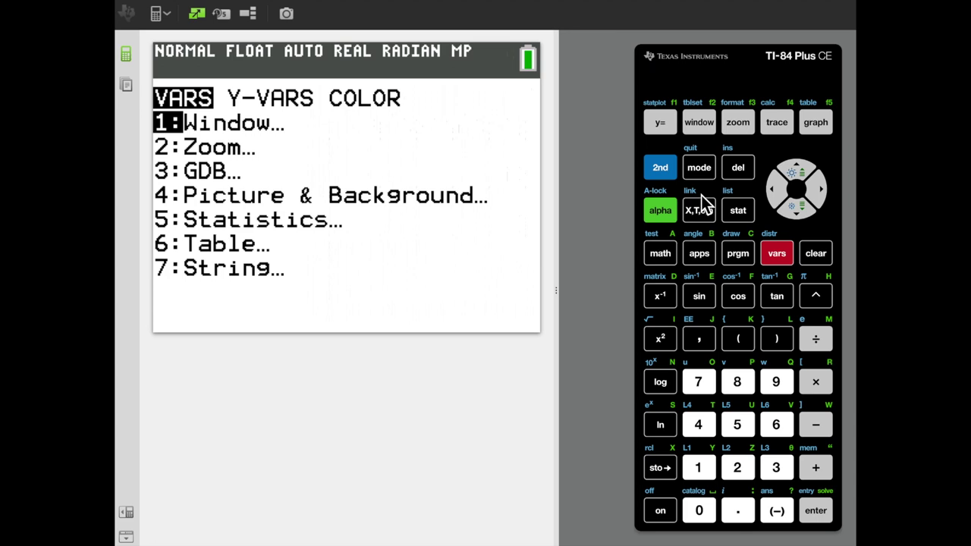
key("Down")
key("Down")
key("Down")
key("Down")
key("Return")
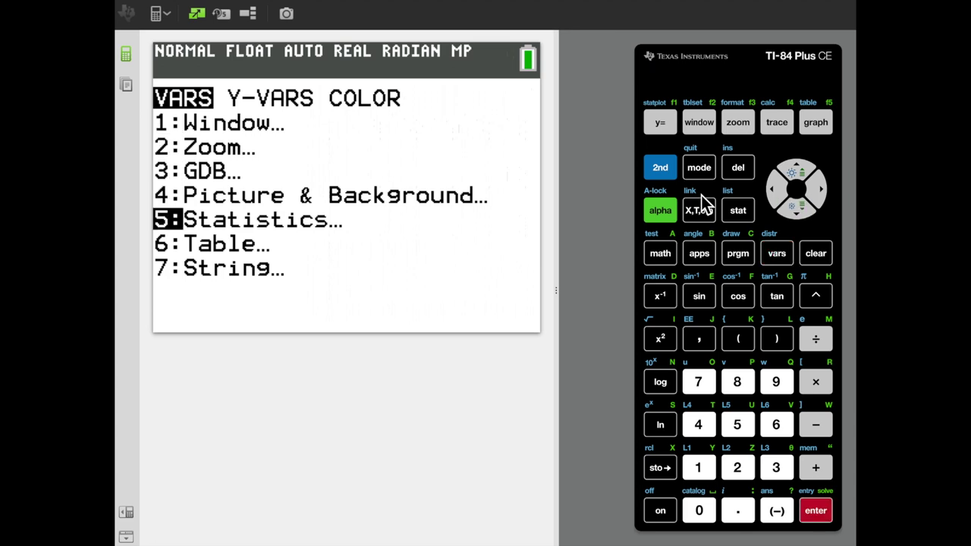
key("Down")
key("Down")
key("Down")
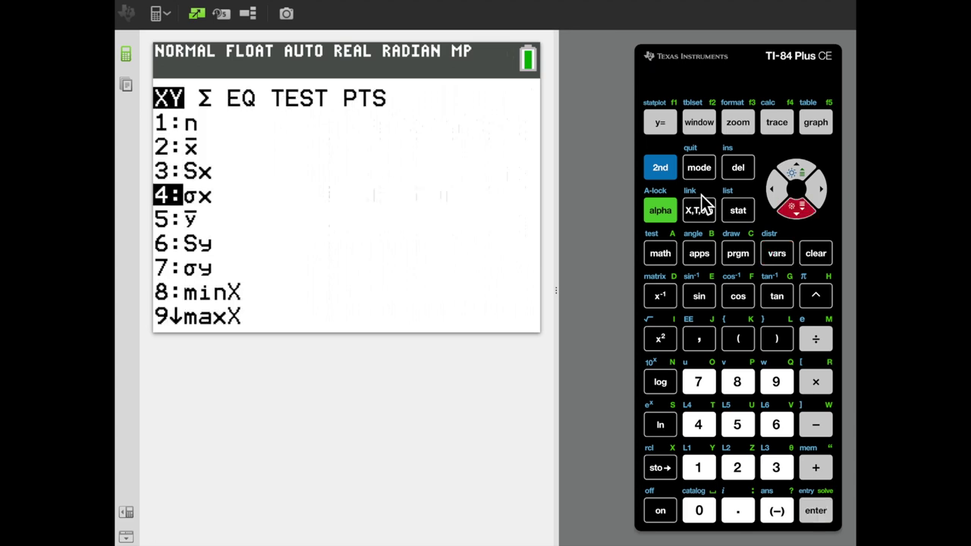
key("Up")
key("Up")
key("Return")
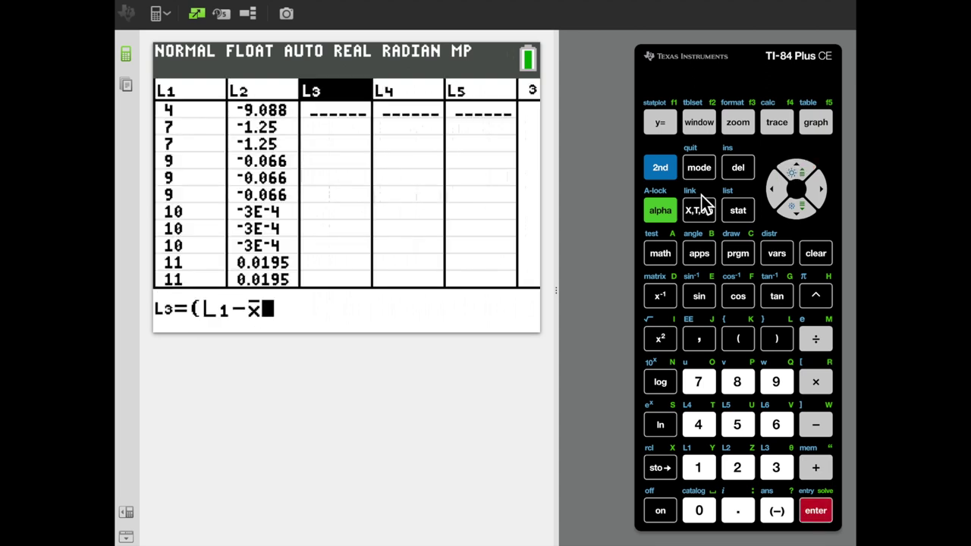
type(")")
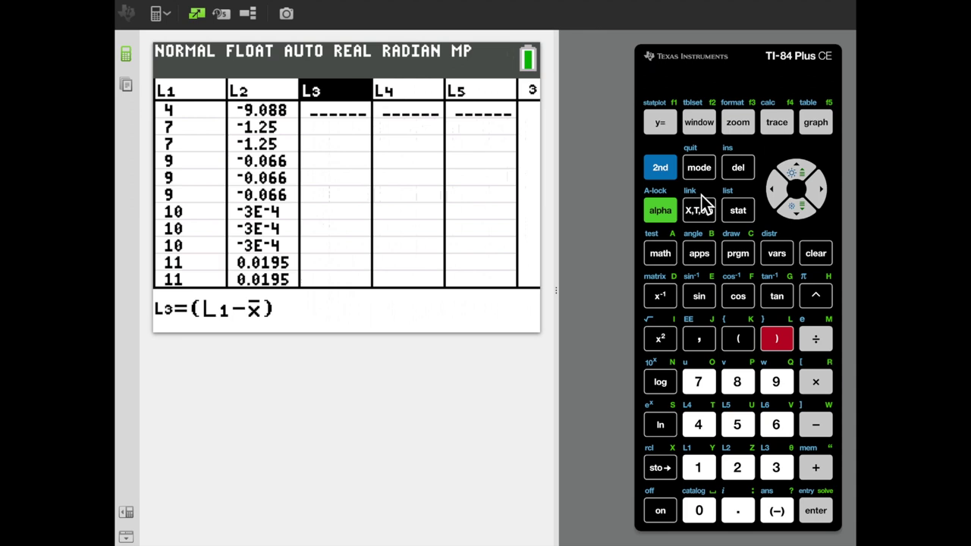
Raise the parenthesised difference in the L3 formula to the power 4 and append a division sign.
key("asciicircum")
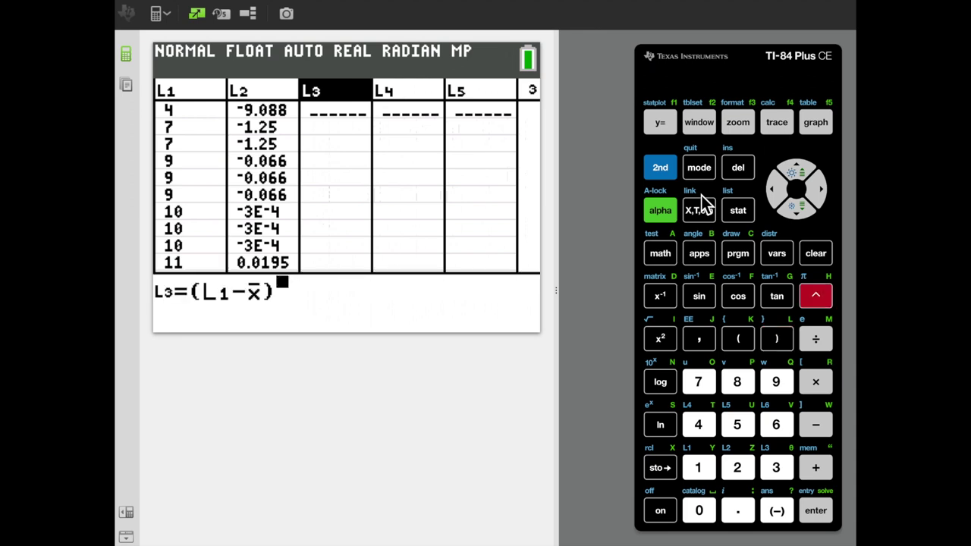
type("4")
key("Right")
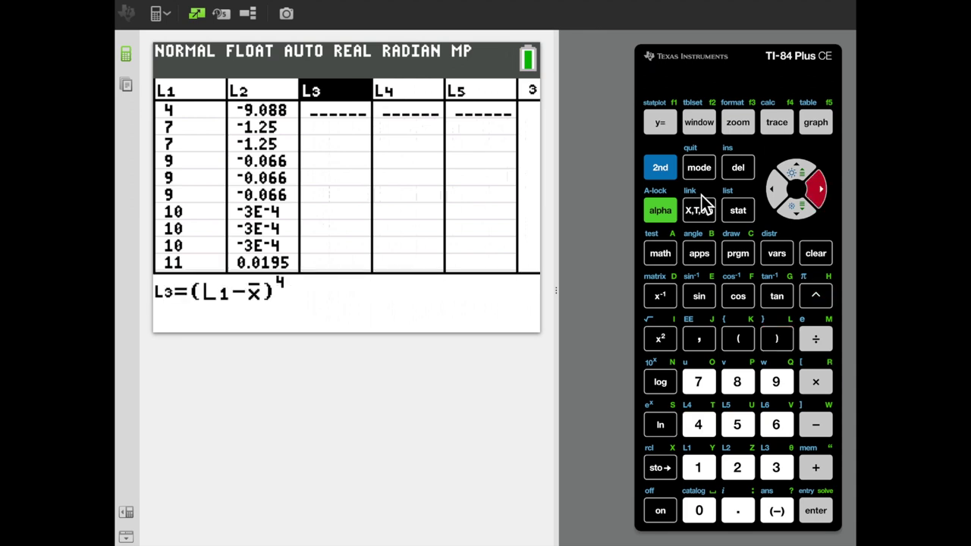
type("/")
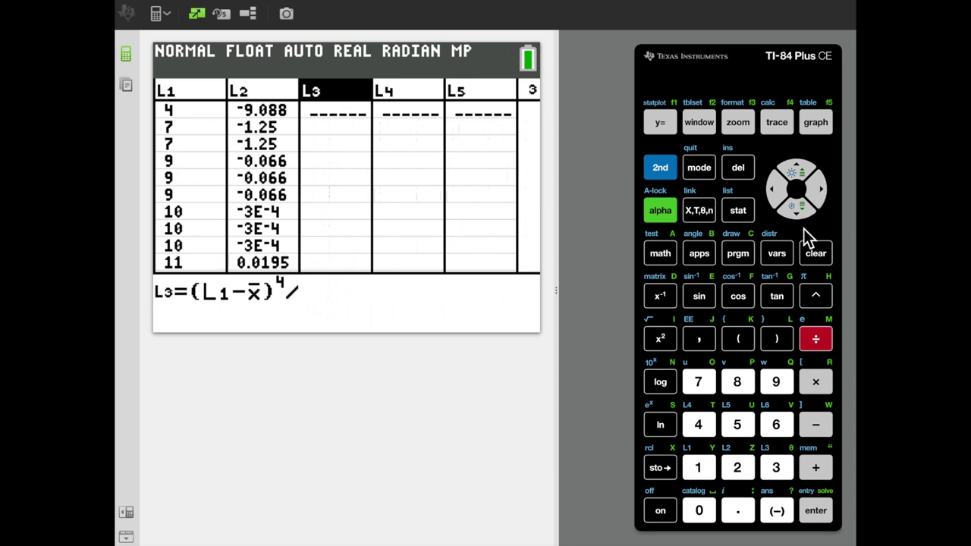
Complete the denominator with the statistics variable σx to the fourth power and fill L3 with (L1−x̄)^4/σx^4.
left_click(776, 253)
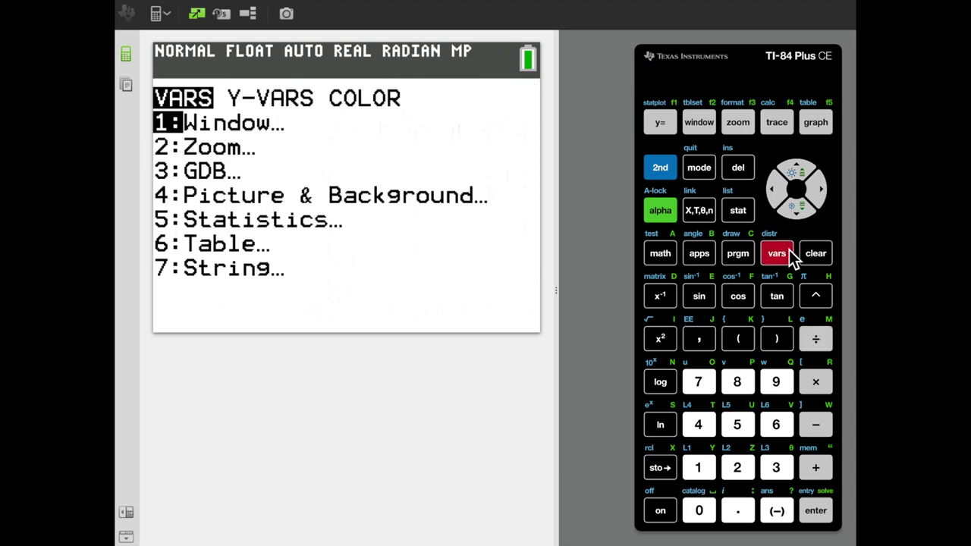
key("Down")
key("Down")
key("Down")
key("Down")
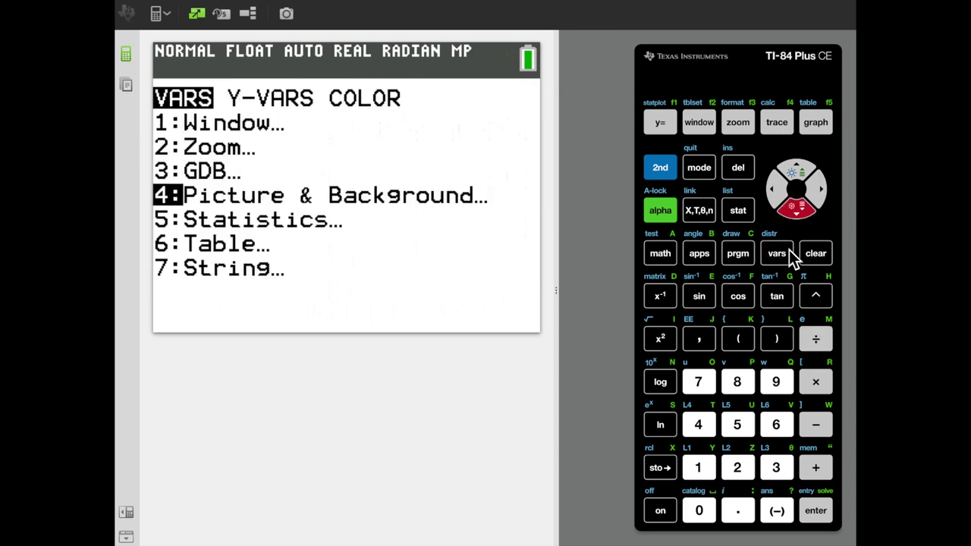
key("Return")
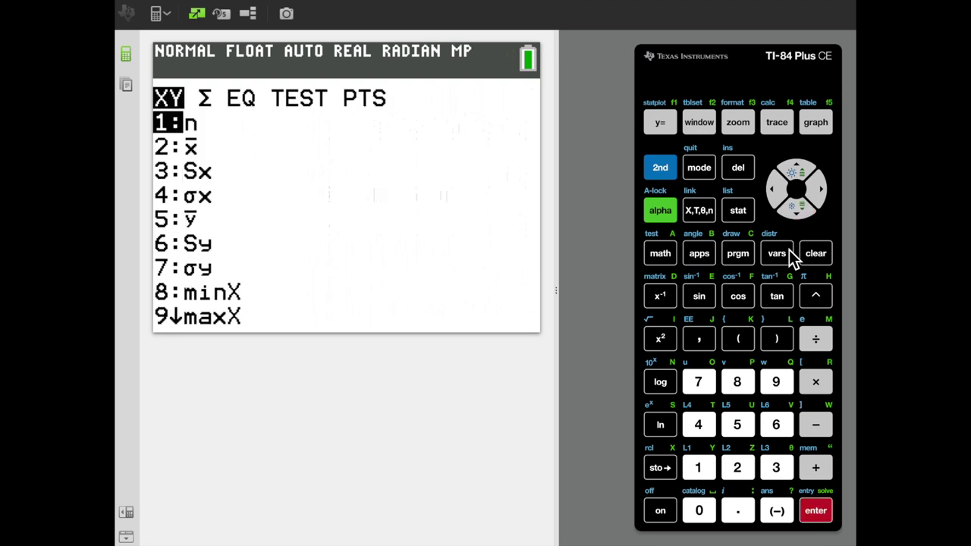
key("Down")
key("Down")
key("Down")
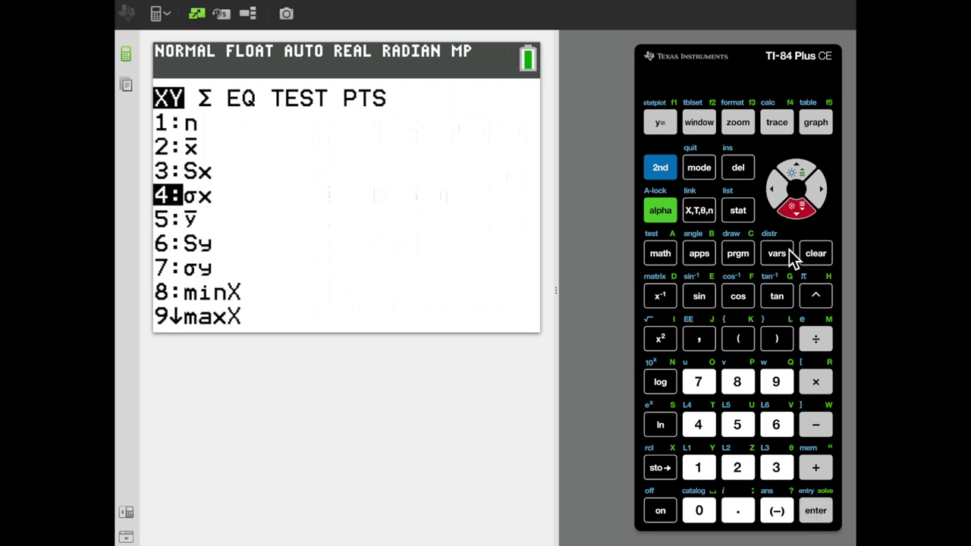
key("Return")
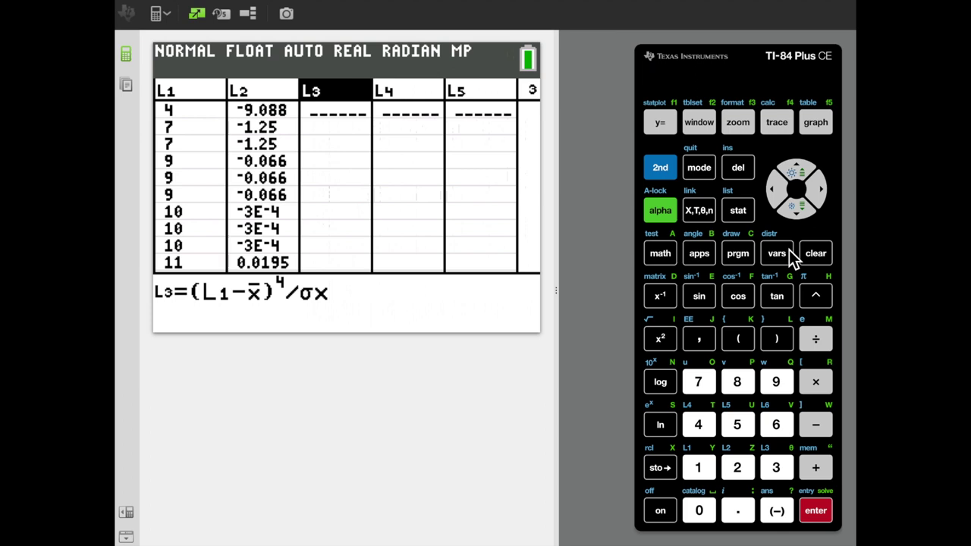
key("asciicircum")
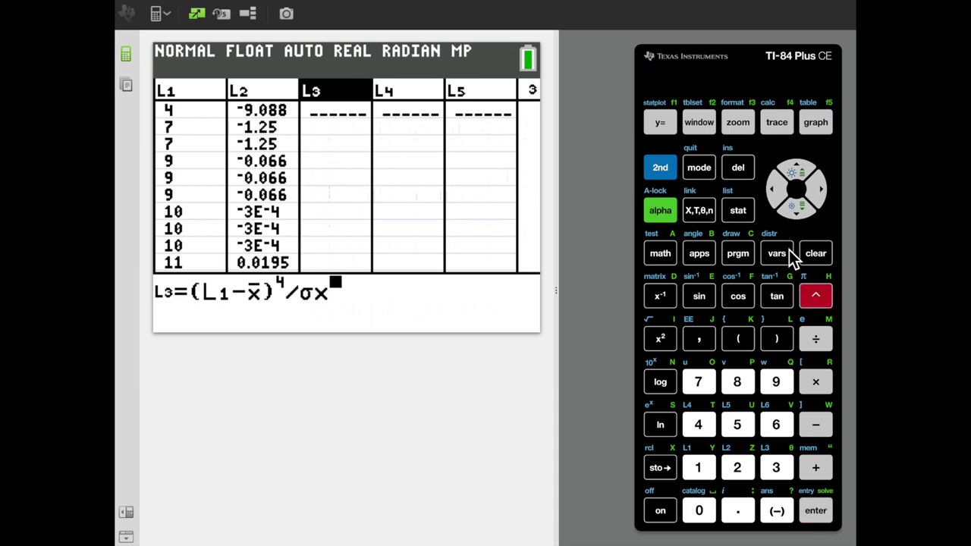
type("4")
key("Return")
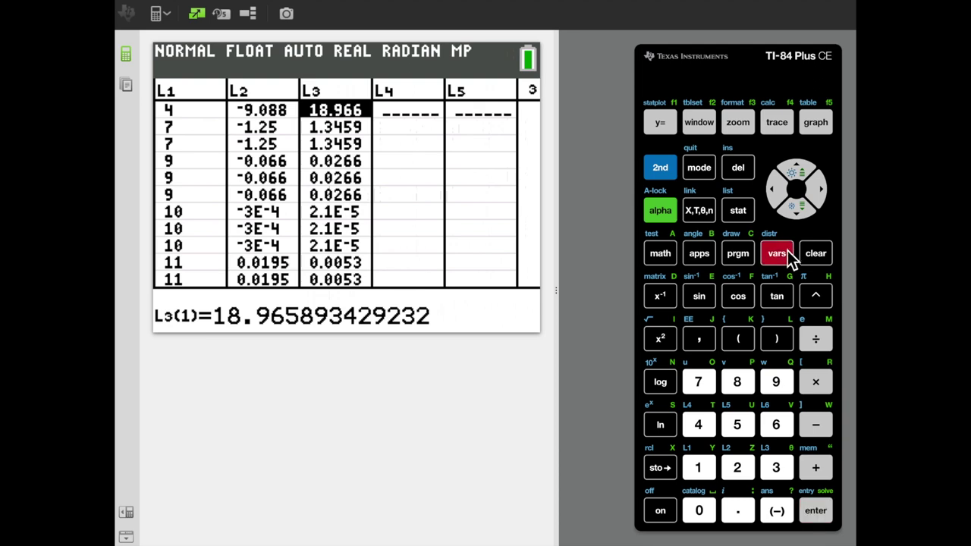
left_click(787, 251)
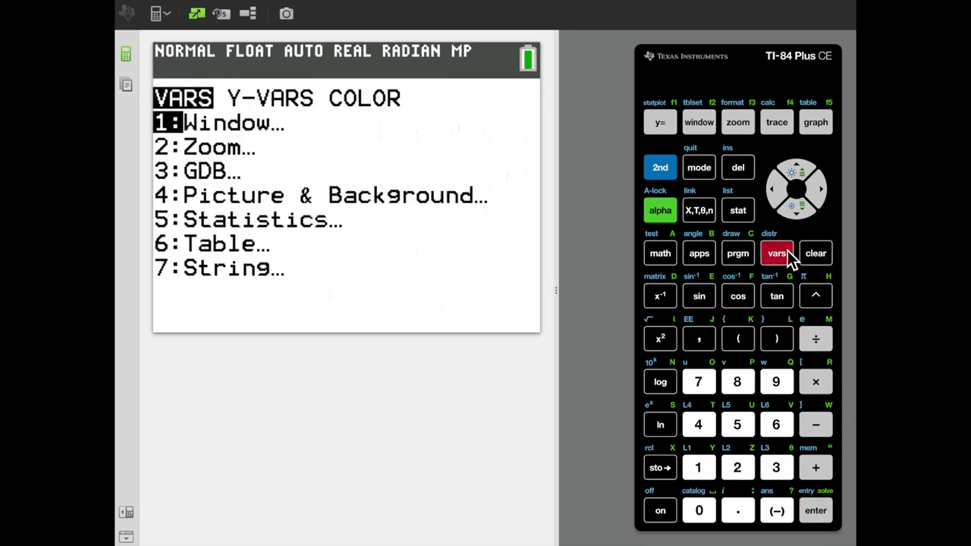
left_click(670, 173)
left_click(699, 172)
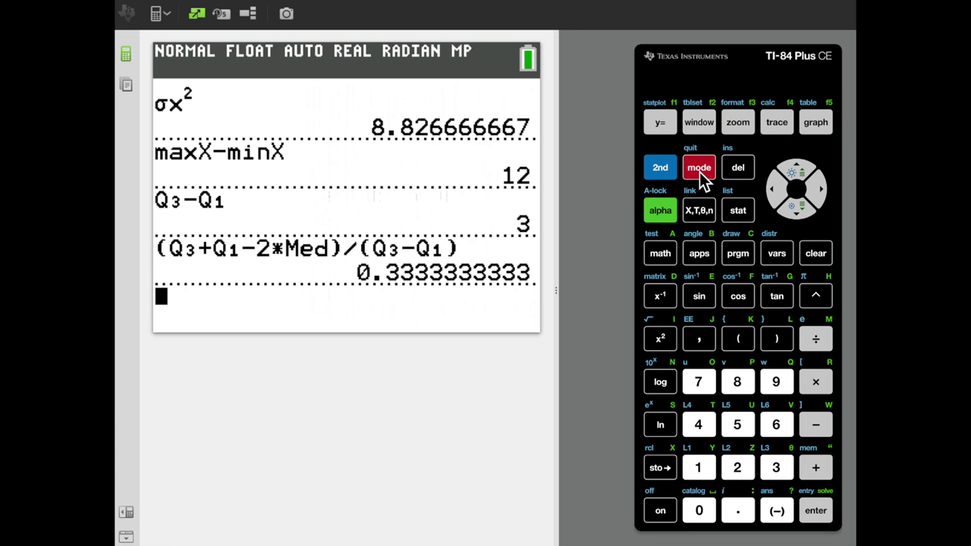
Calculate 1-Var Stats for list L2 with no frequency list.
left_click(740, 214)
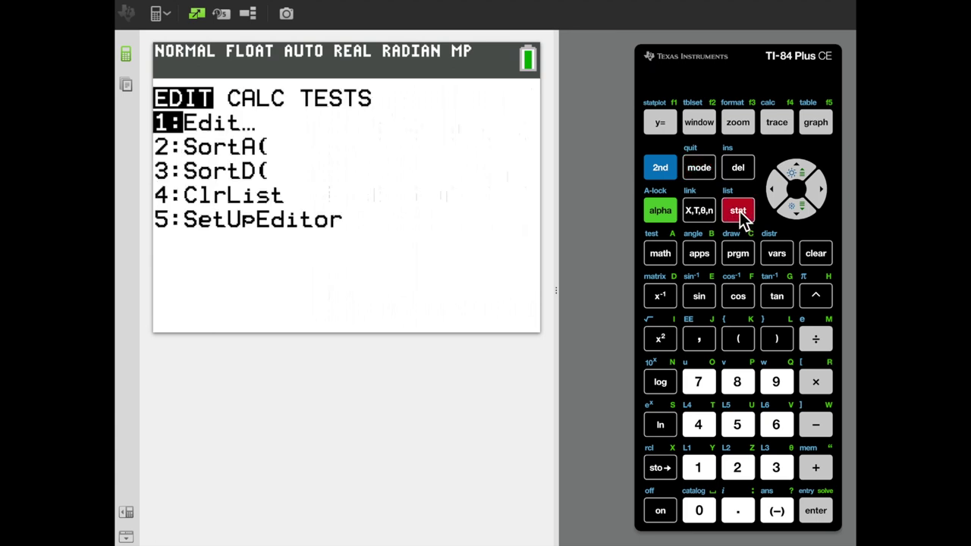
key("Right")
key("Return")
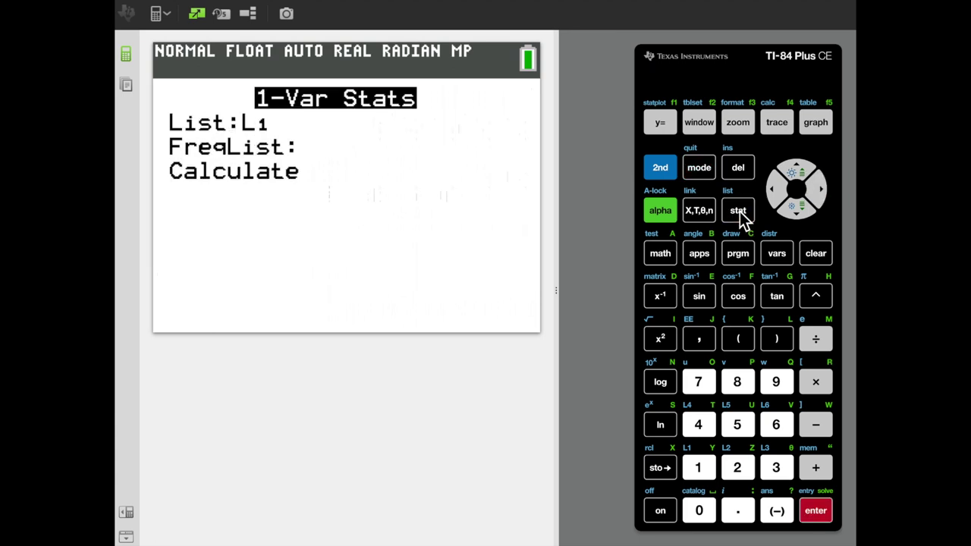
key("Right")
key("Left")
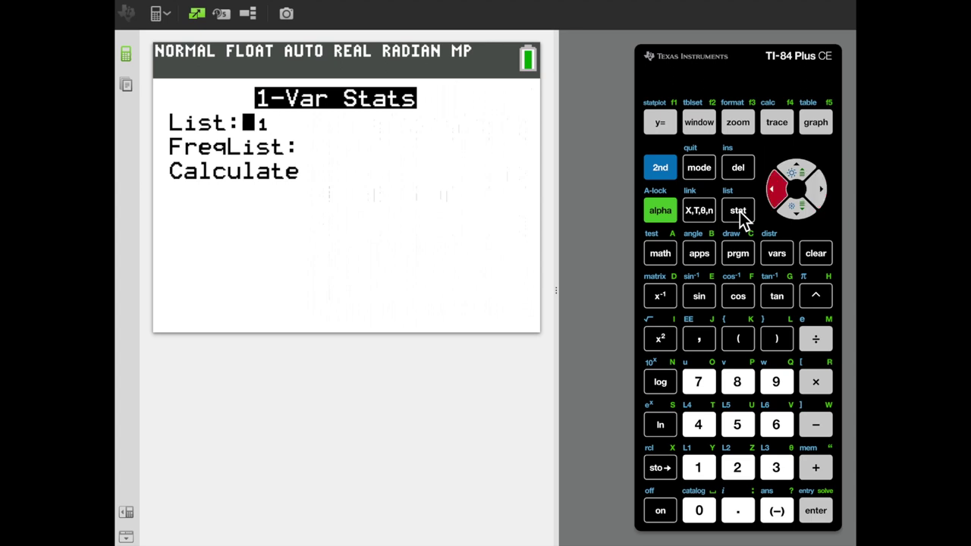
left_click(671, 165)
left_click(748, 472)
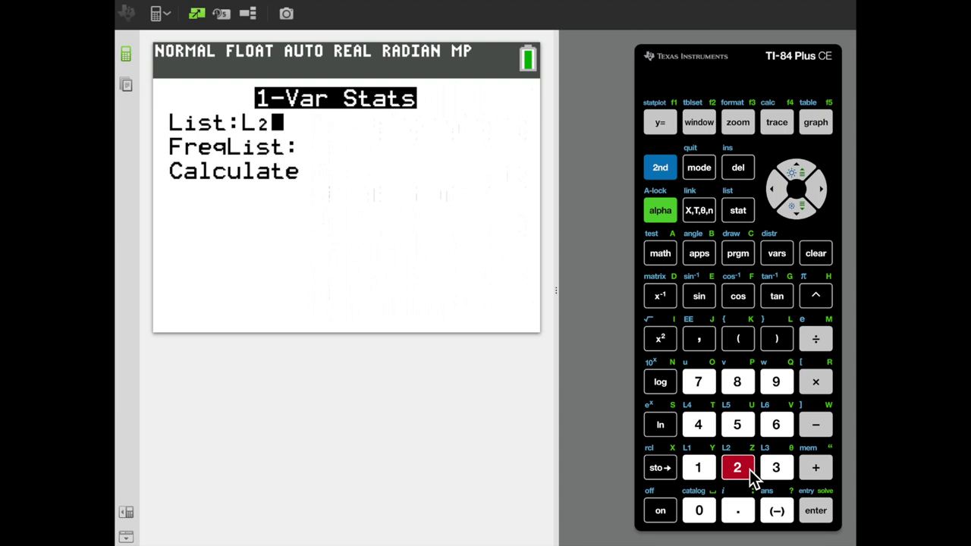
key("Return")
key("Return")
key("Return")
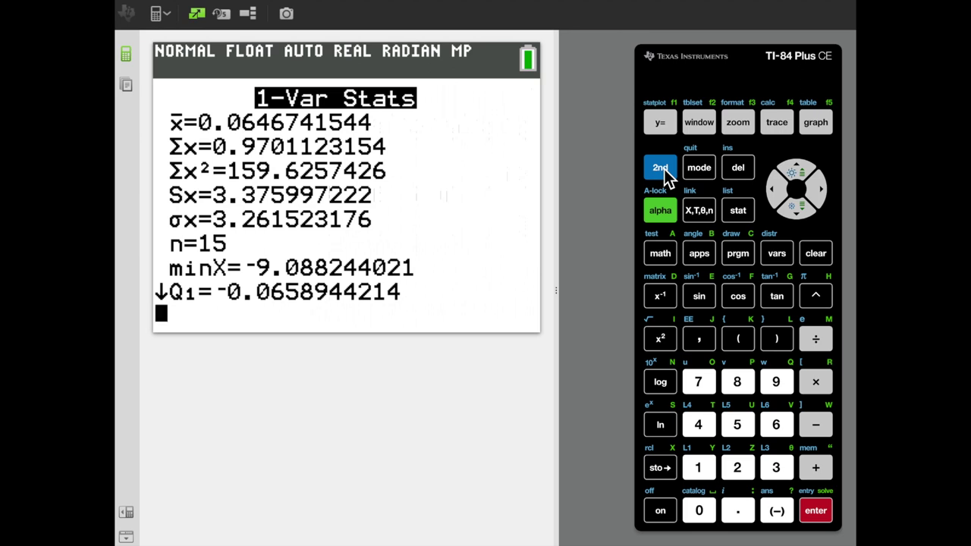
Calculate 1-Var Stats for list L3 with no frequency list.
left_click(741, 214)
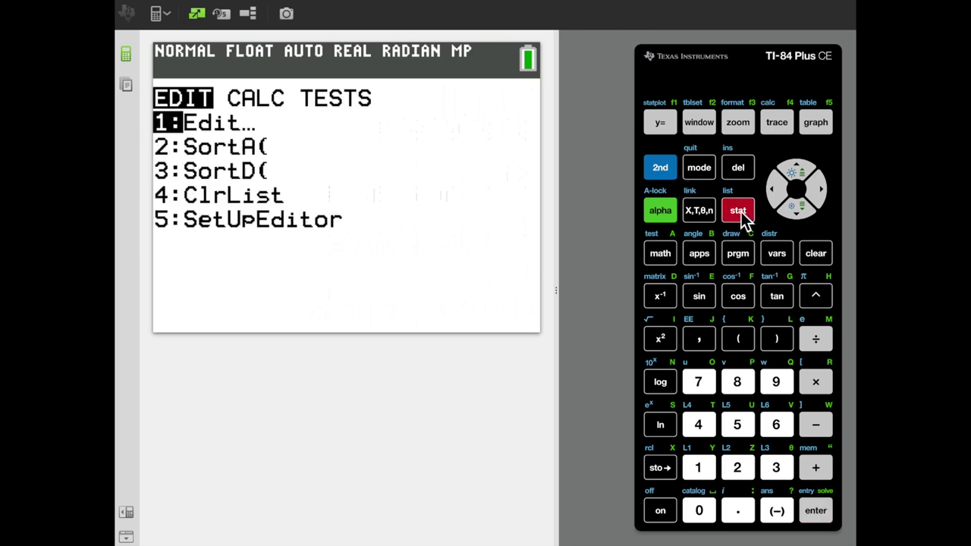
key("Right")
key("Return")
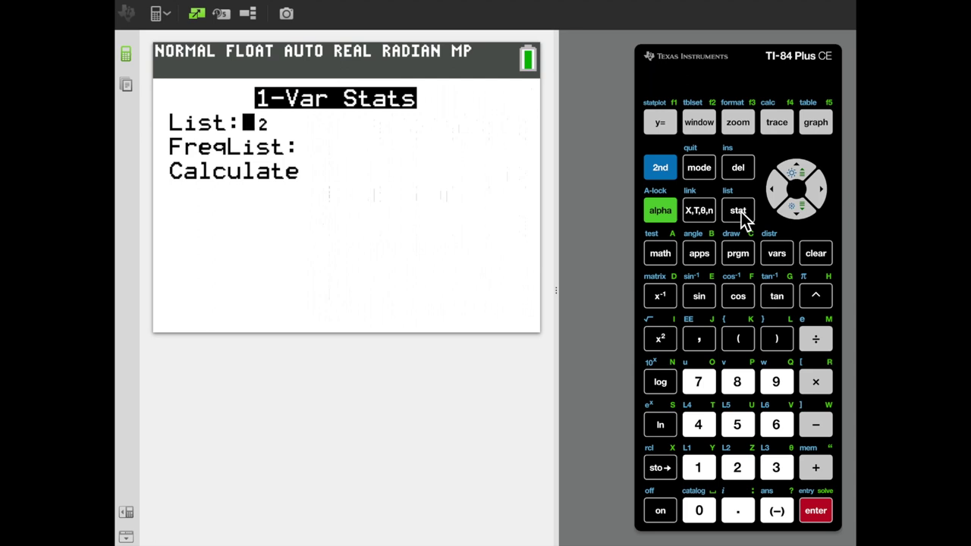
key("Right")
key("Left")
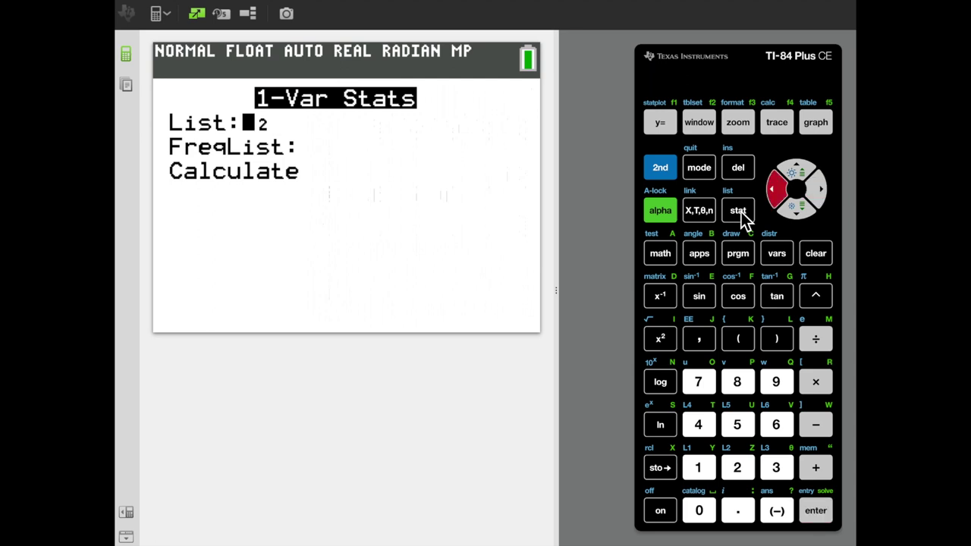
left_click(674, 174)
left_click(777, 477)
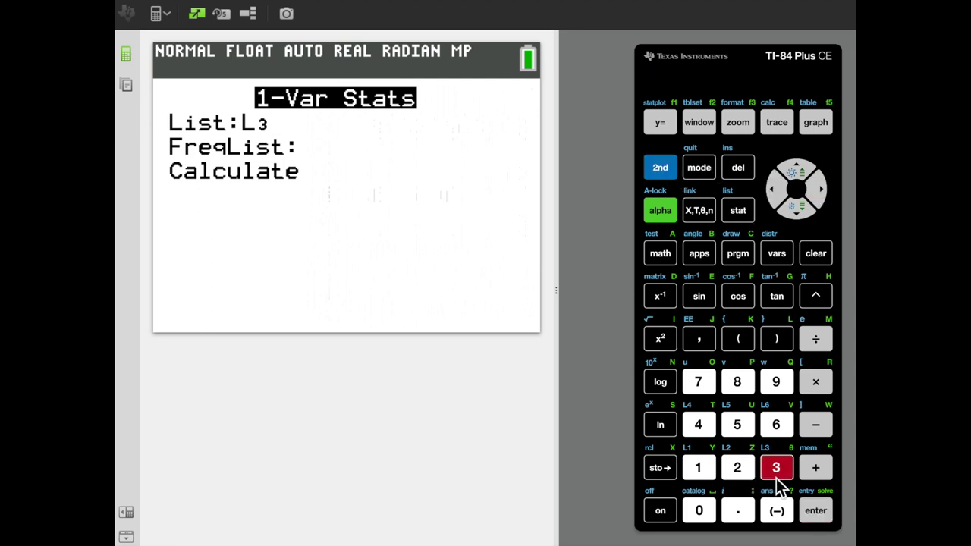
key("Return")
key("Return")
key("Return")
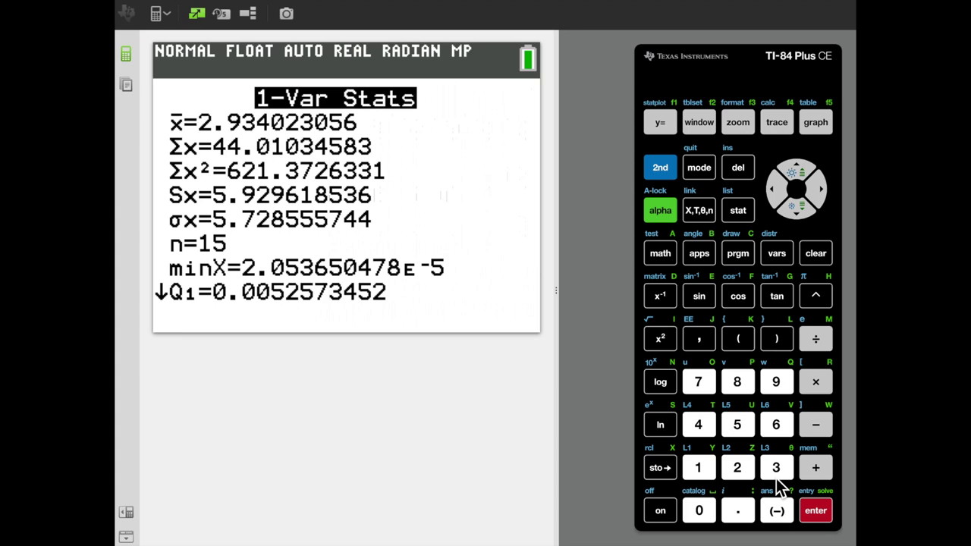
Change the type of stat plot Plot1 to a histogram for the L1 data.
left_click(669, 168)
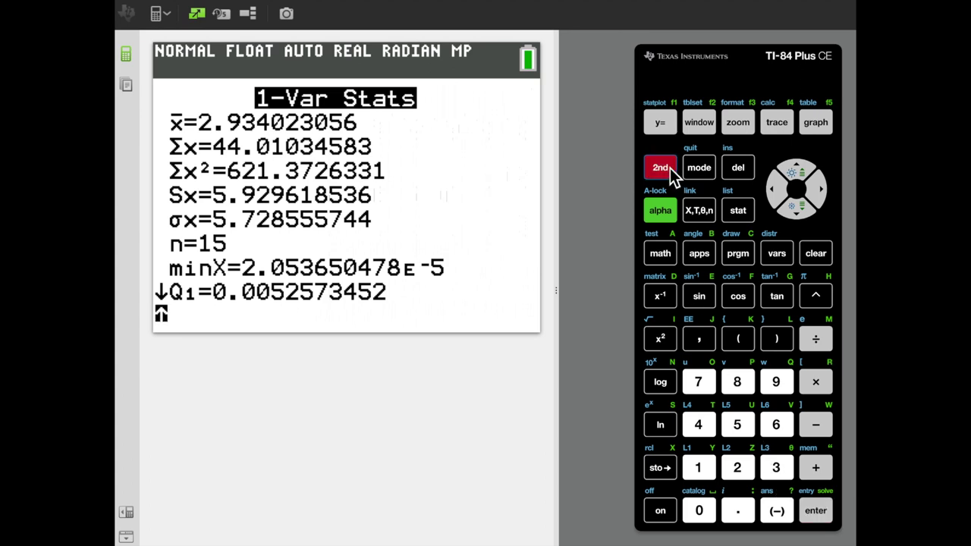
left_click(666, 120)
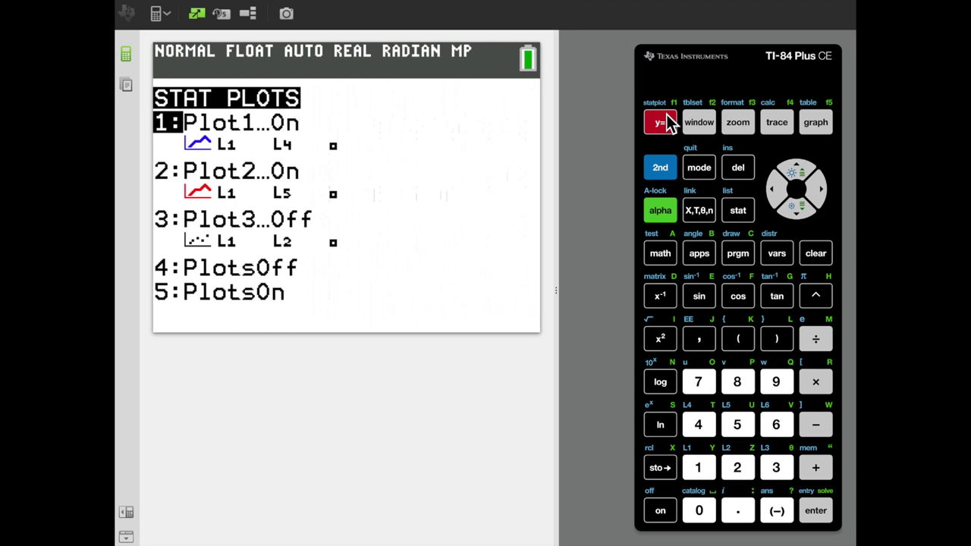
key("Return")
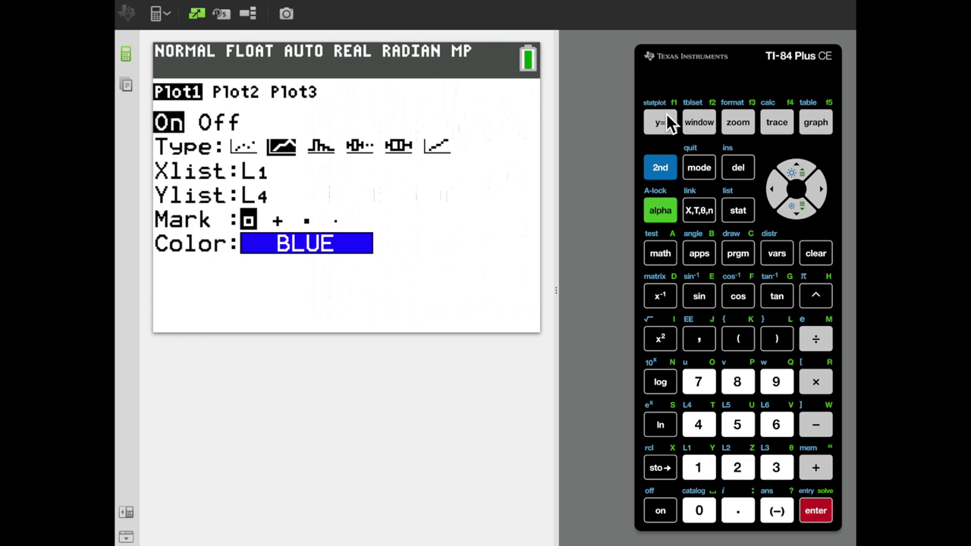
key("Down")
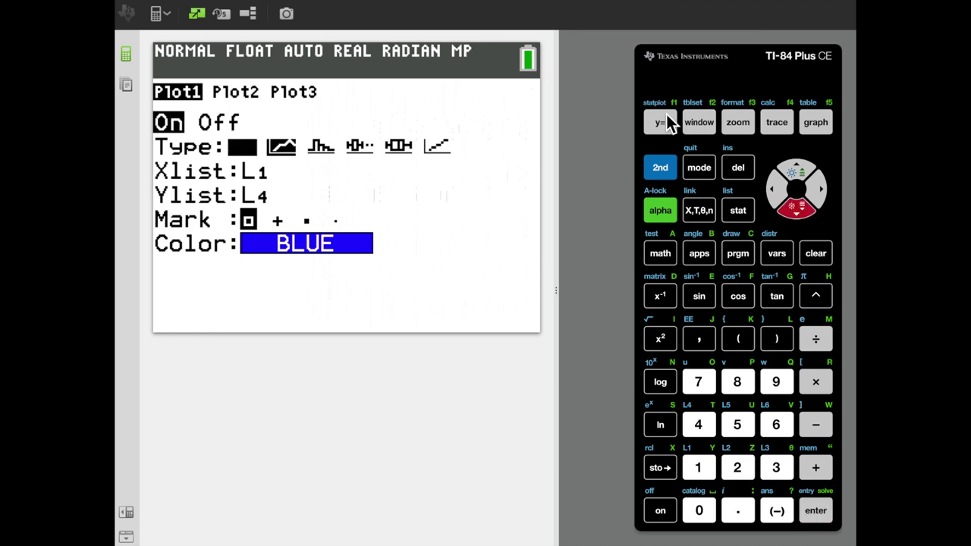
key("Right")
key("Right")
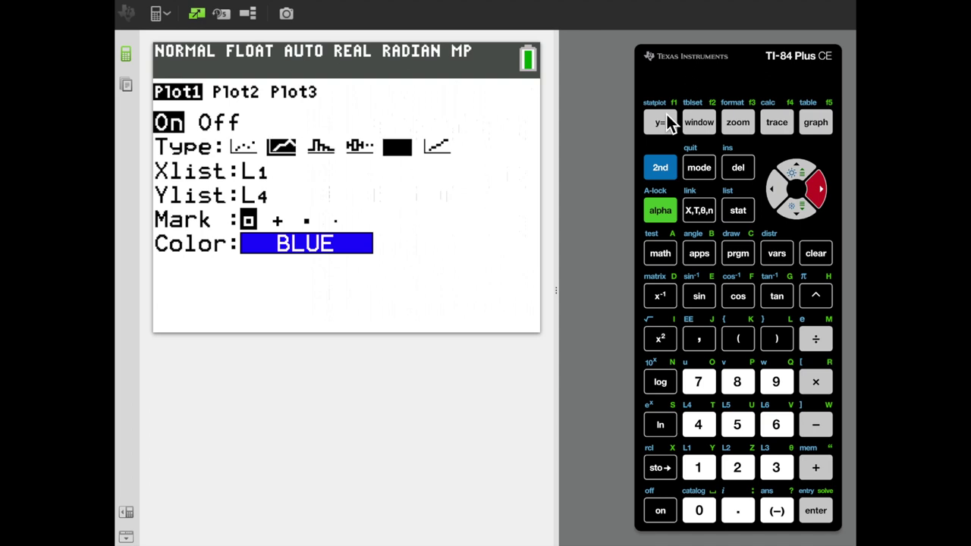
key("Left")
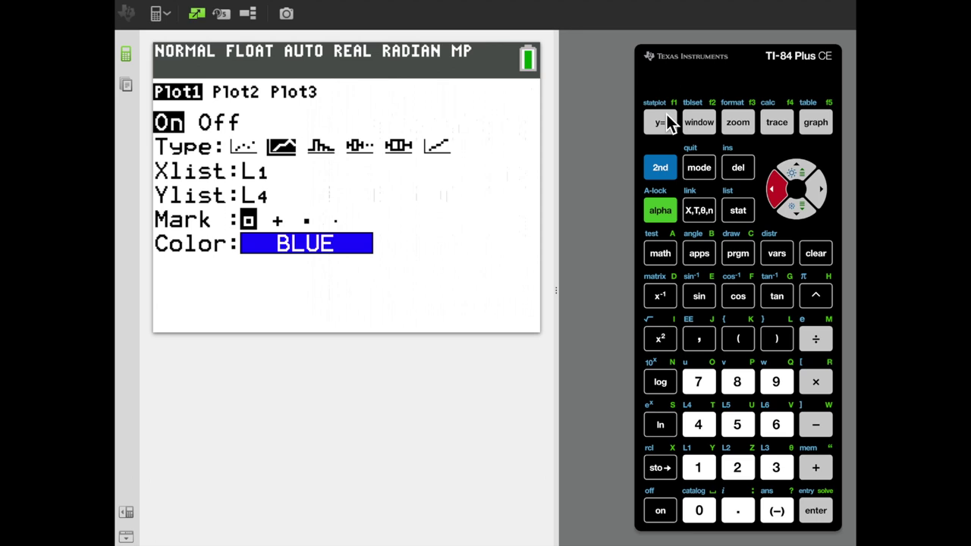
key("Return")
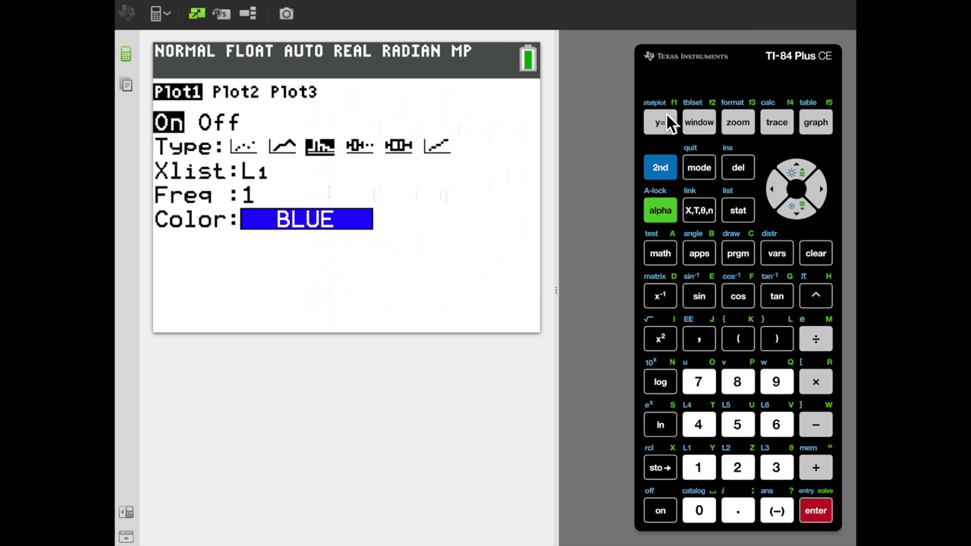
key("Down")
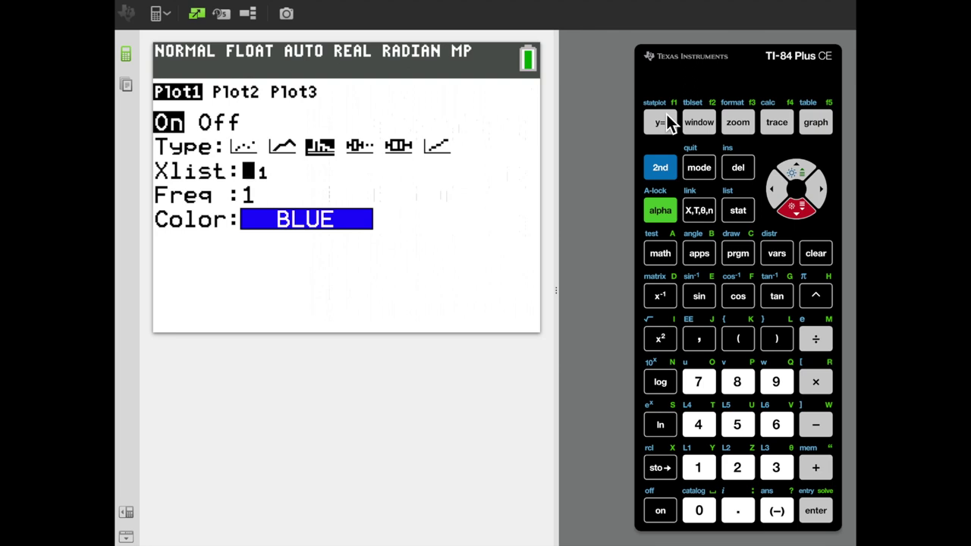
key("Down")
key("Down")
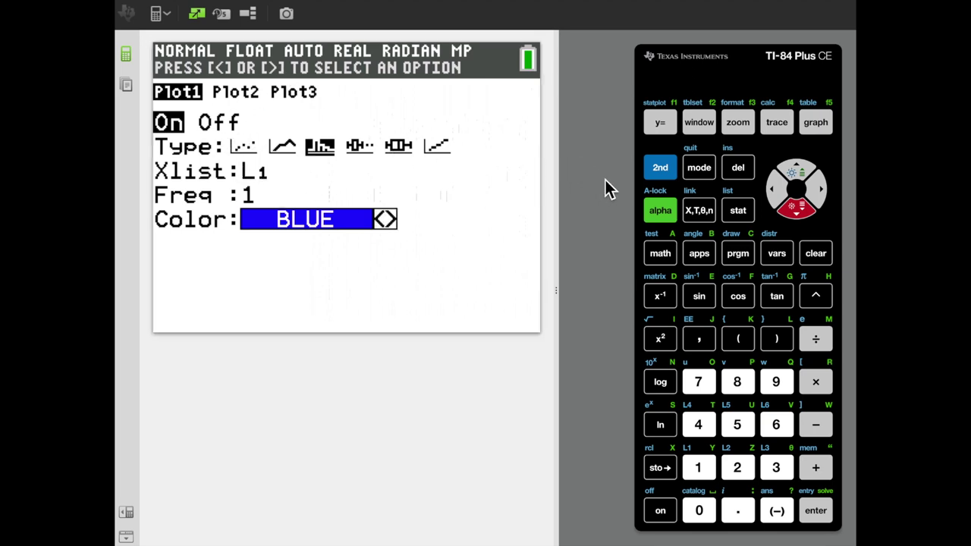
Set the graph window's Xmax to 35, Ymax to 4 and Yscl to 1.
left_click(703, 127)
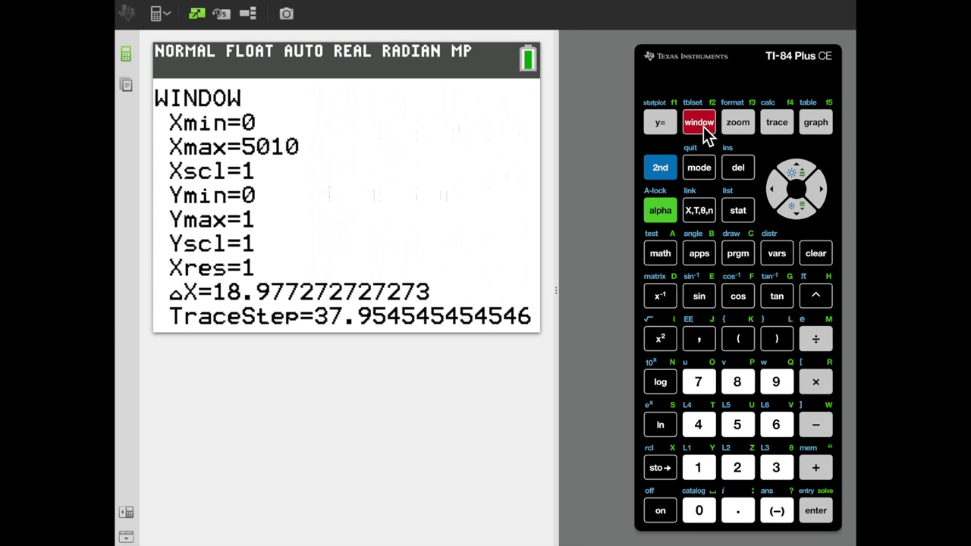
key("Down")
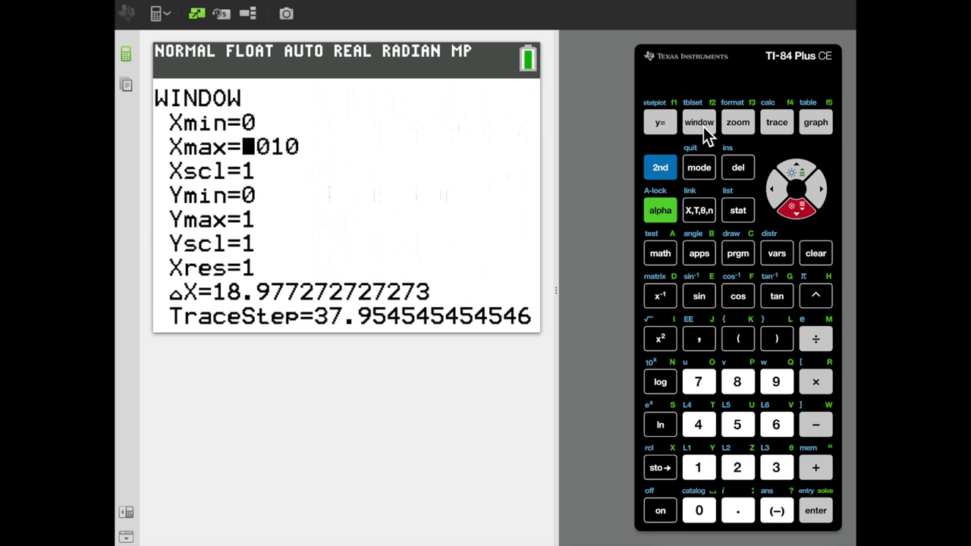
type("35")
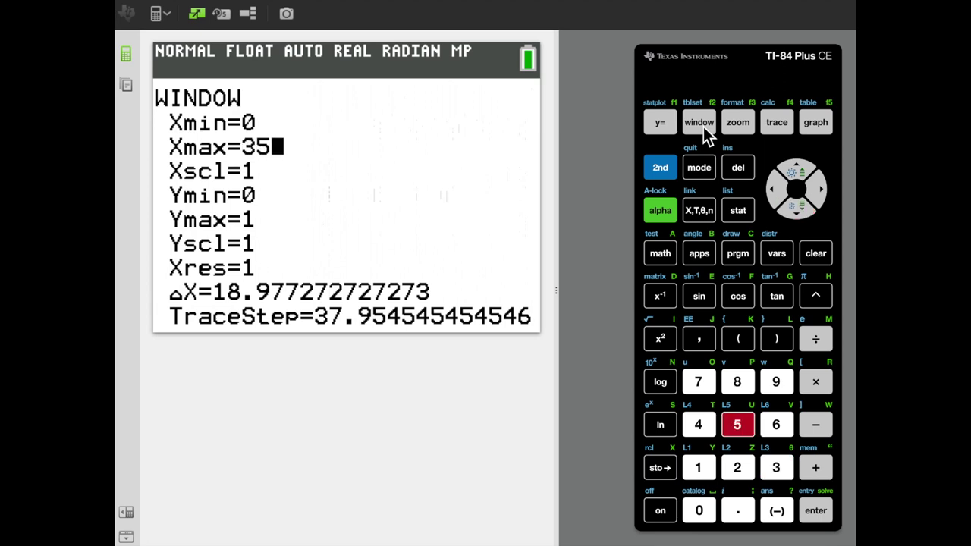
key("Down")
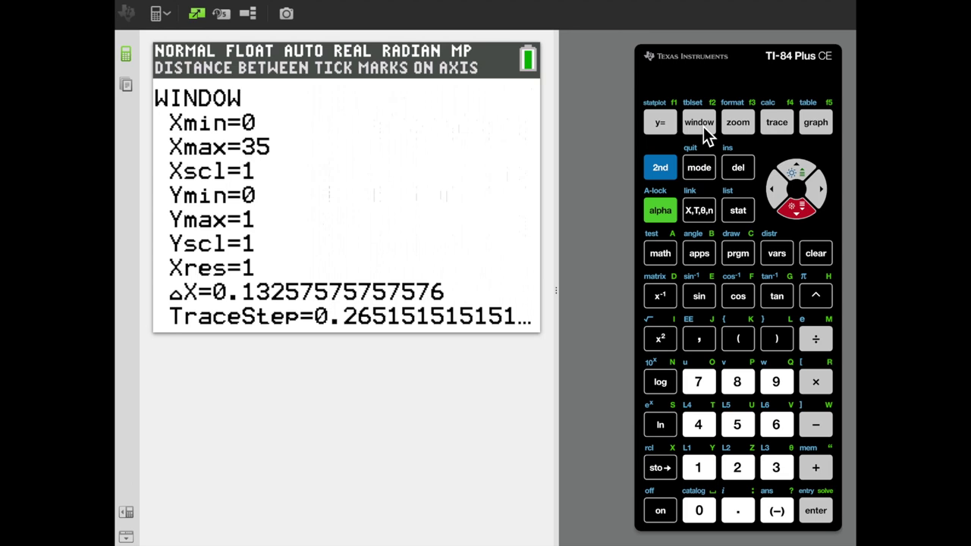
key("Down")
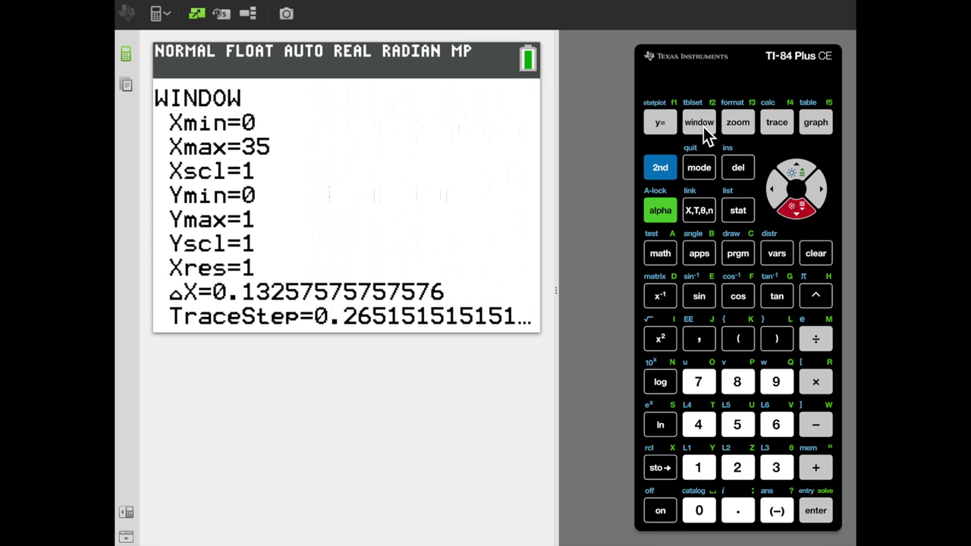
key("Down")
type("4")
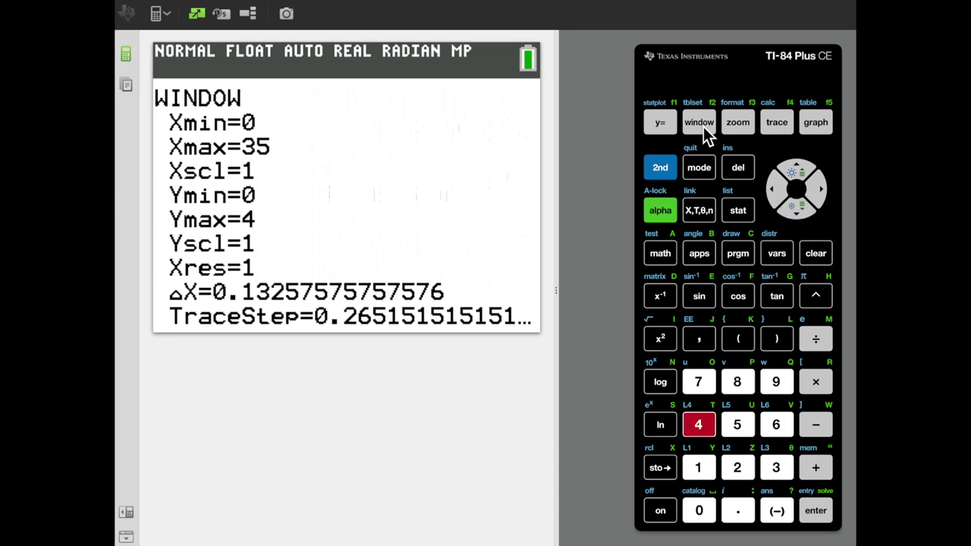
key("Down")
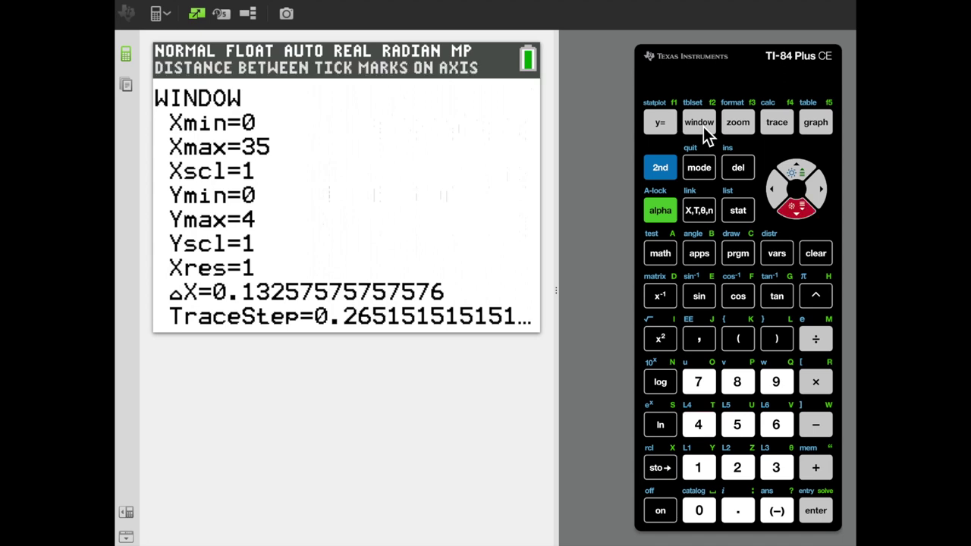
type("1")
key("Down")
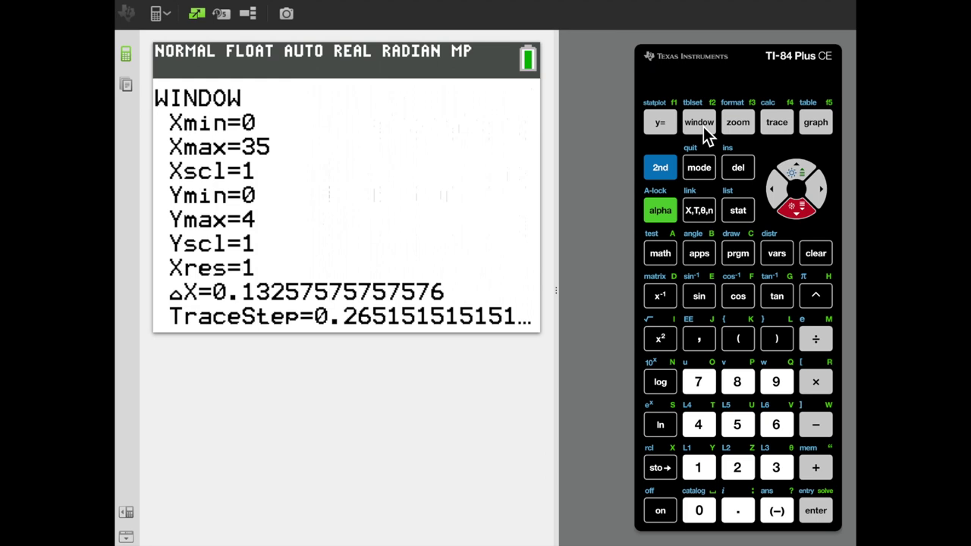
Turn off stat plot Plot2, the red line plot of L1 against L5.
left_click(660, 127)
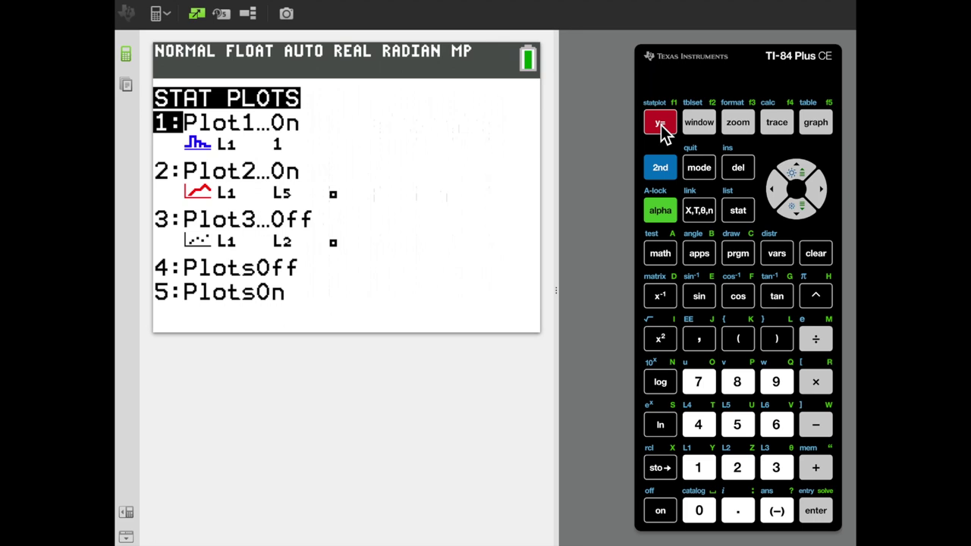
key("Down")
key("Down")
key("Up")
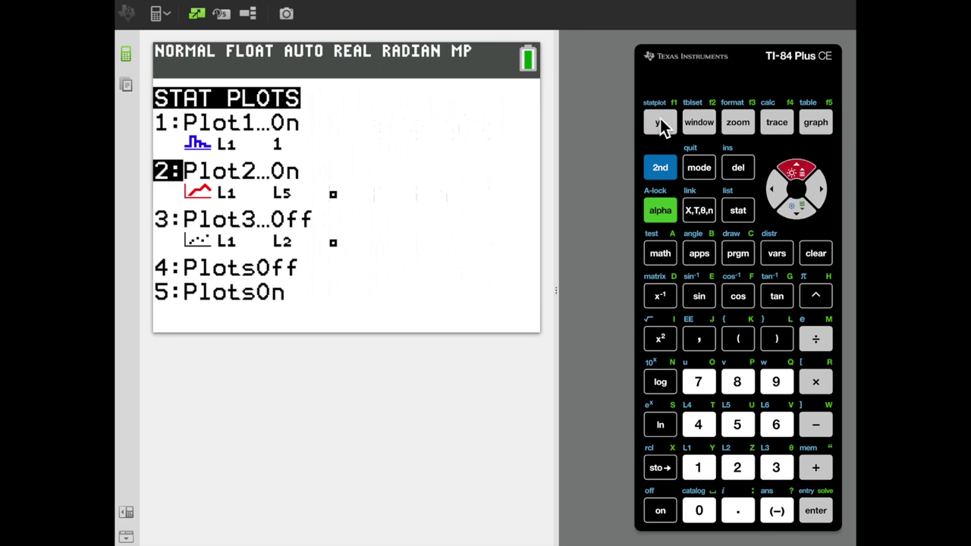
key("Down")
key("Down")
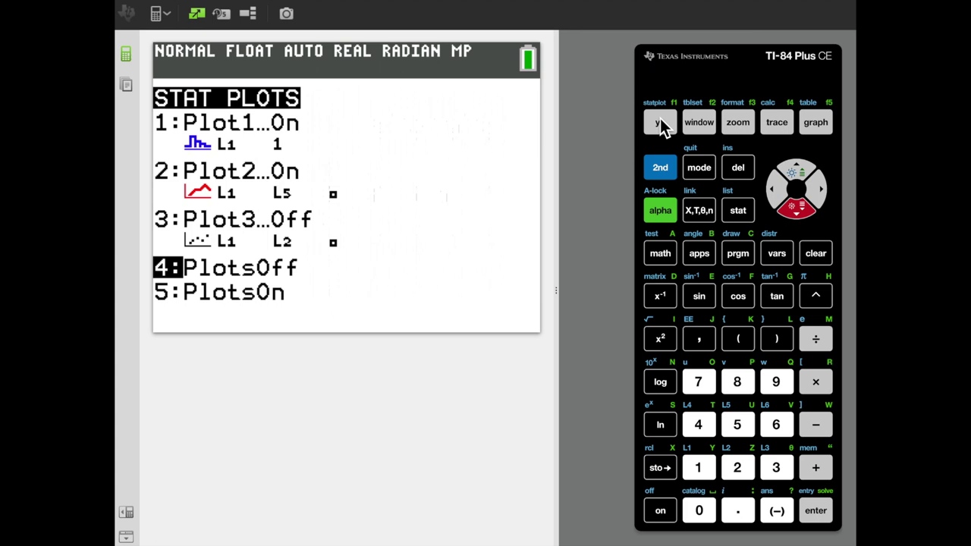
key("Up")
key("Up")
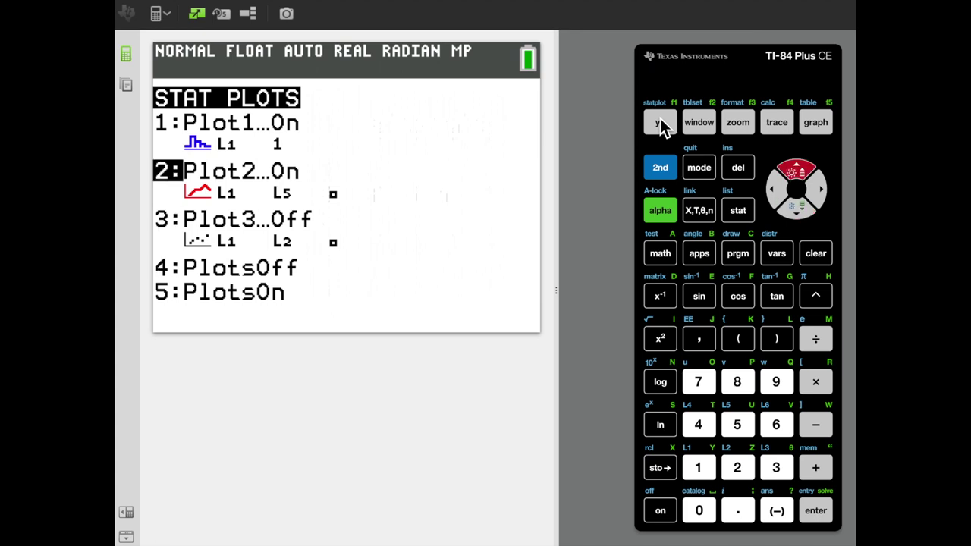
key("Return")
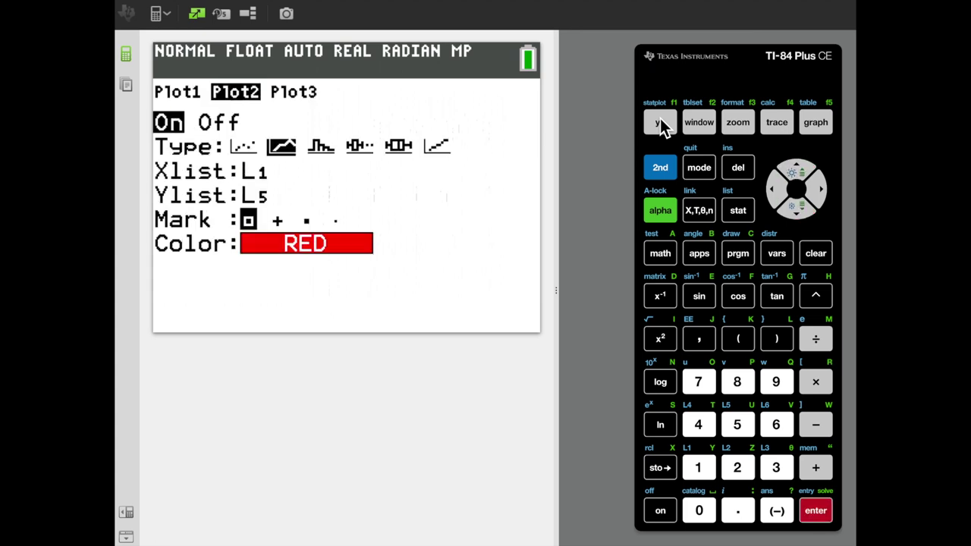
key("Right")
key("Return")
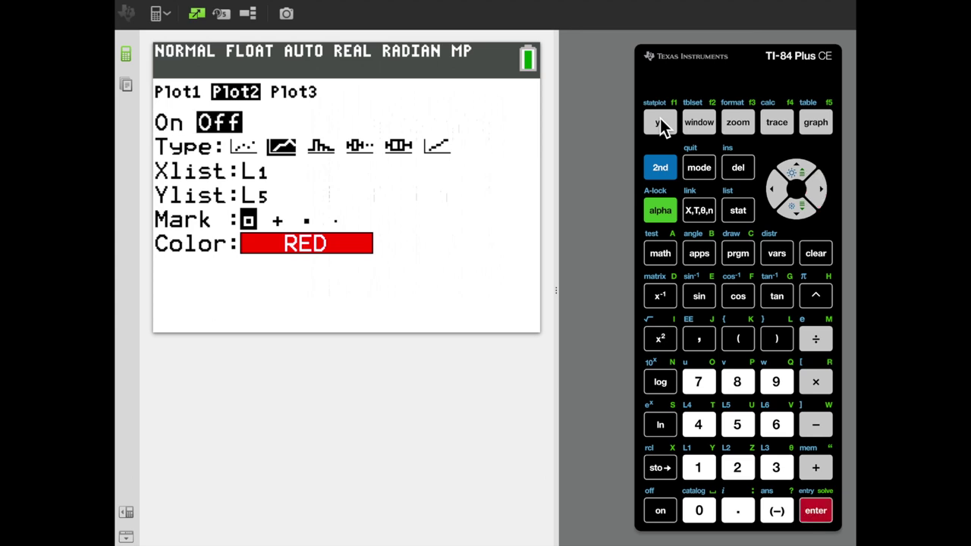
Trace the Plot1 histogram of L1 bar by bar, from the first bin to the bin starting at 20.
left_click(779, 127)
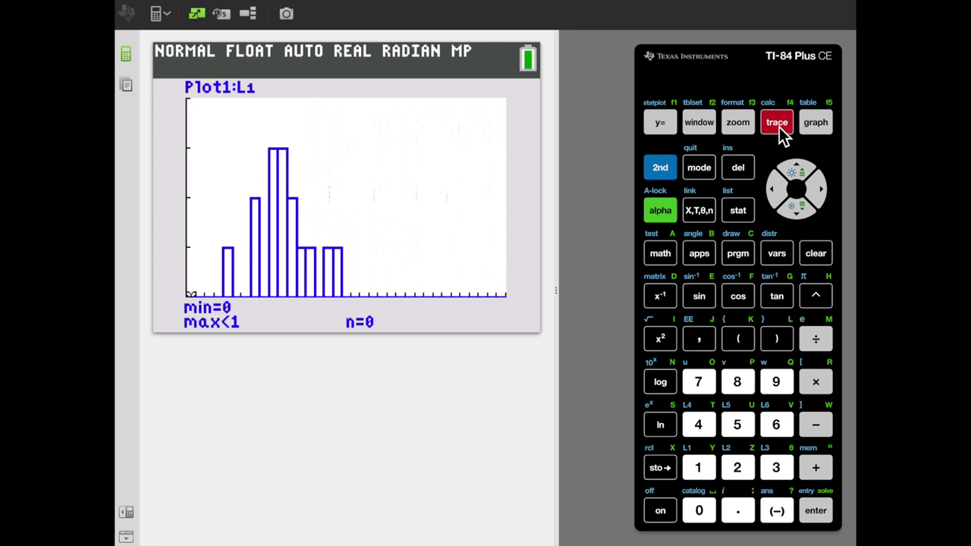
key("Right")
key("Right")
key("Right")
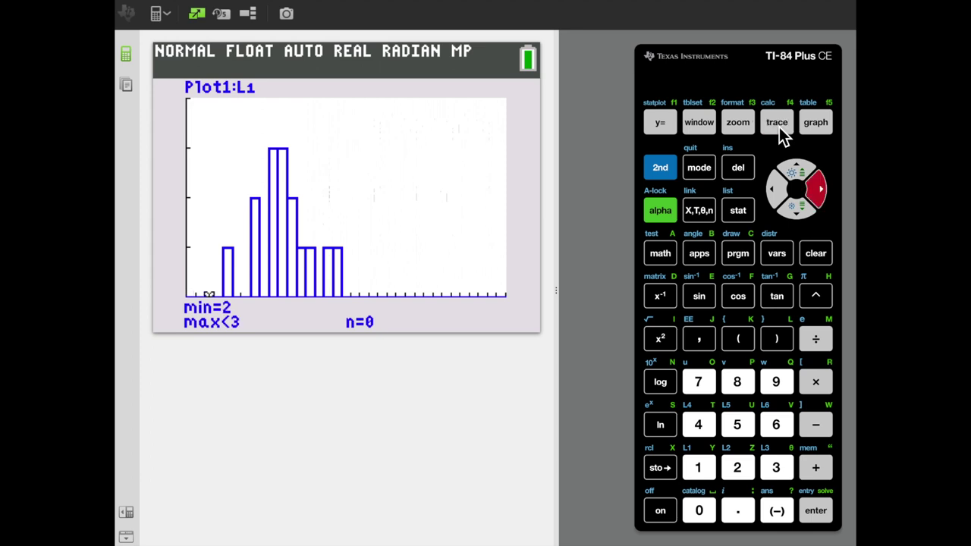
key("Right")
key("Right")
key("Right")
key("Right")
key("Right")
key("Right")
key("Right")
key("Right")
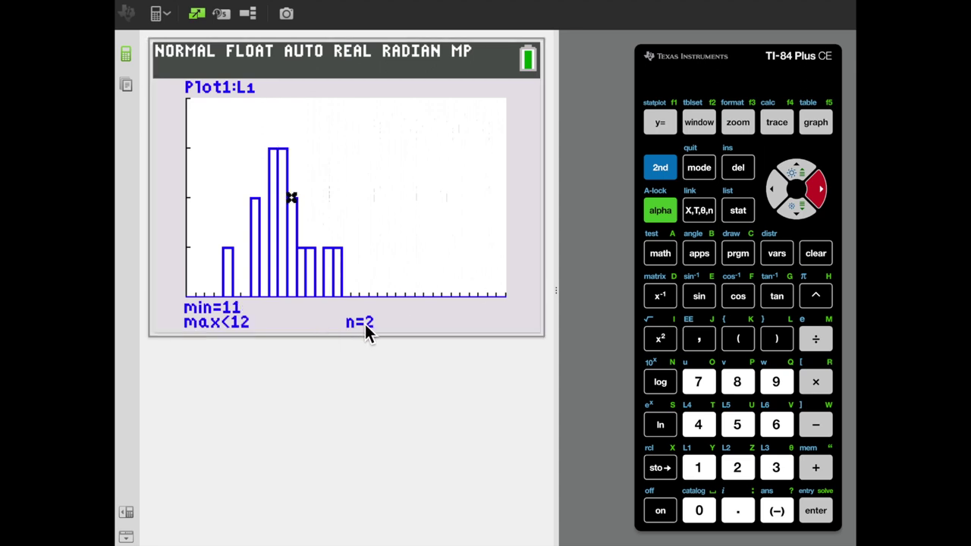
key("Right")
key("Right")
key("Right")
key("Right")
key("Right")
key("Right")
key("Right")
key("Right")
key("Right")
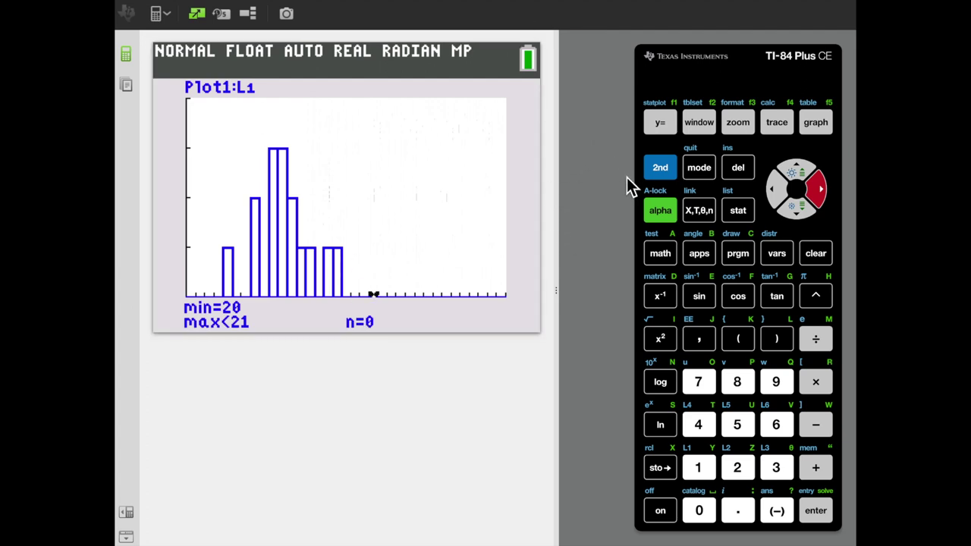
Turn on stat plot Plot2.
left_click(660, 170)
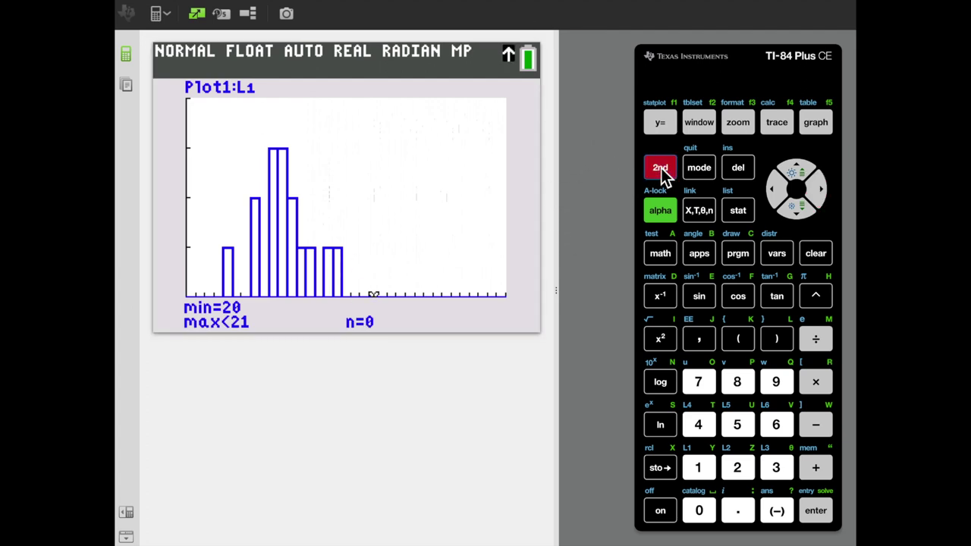
left_click(662, 126)
key("Down")
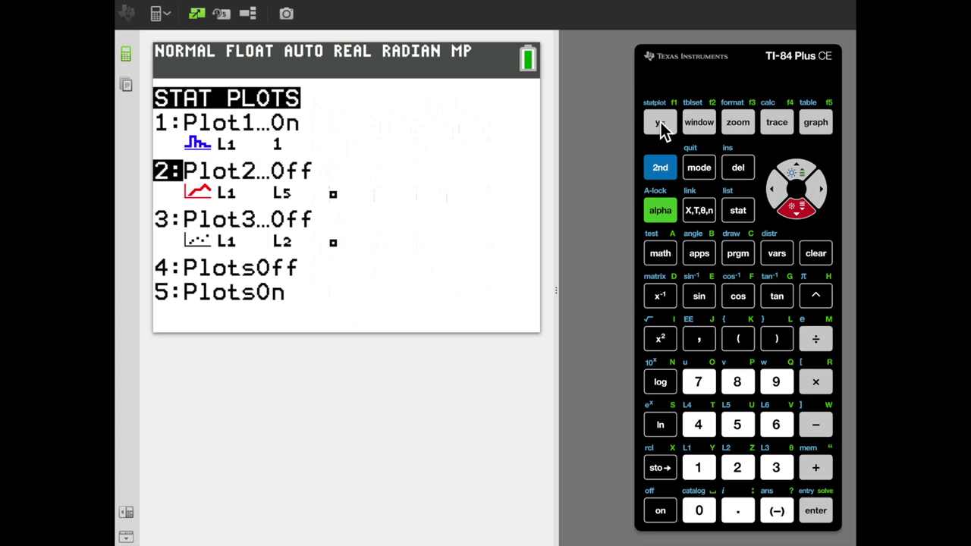
key("Return")
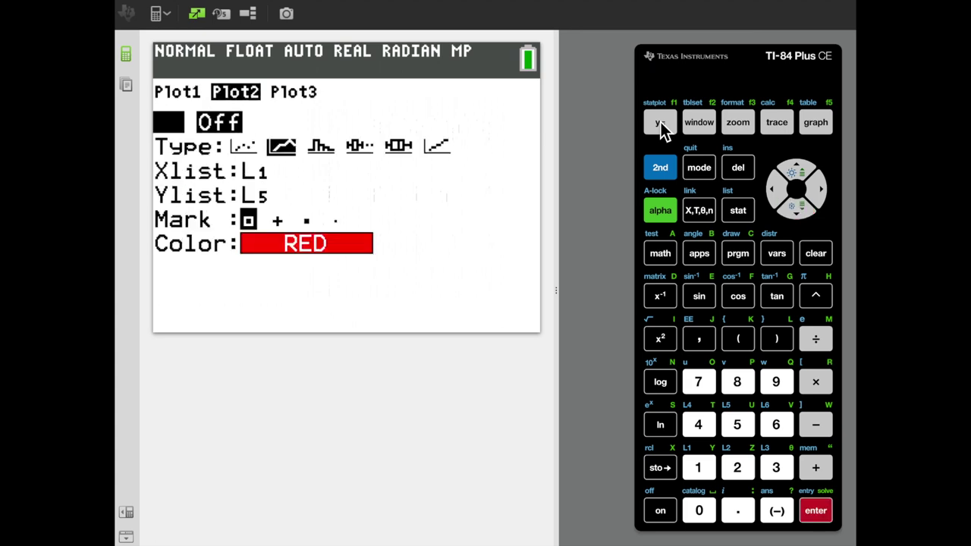
key("Return")
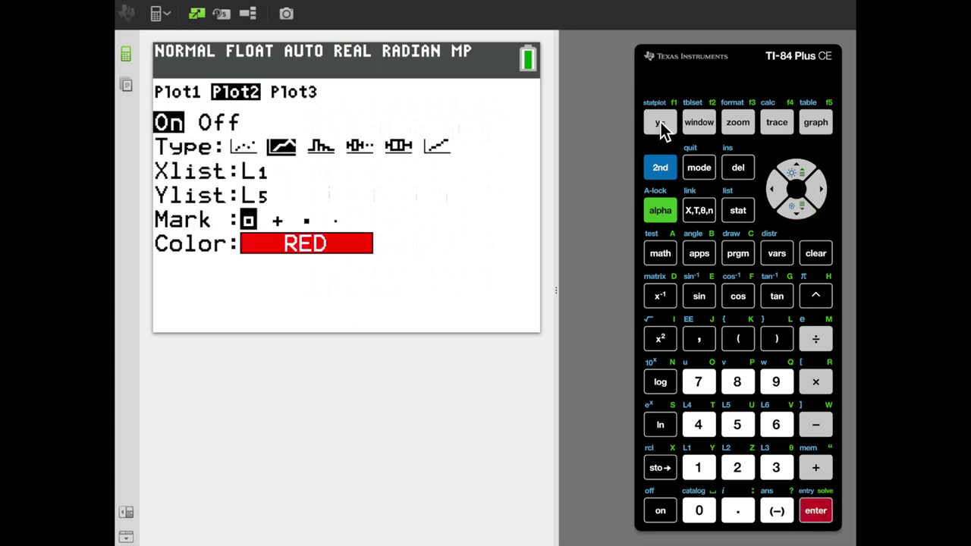
Change Plot2's type to a box plot without separate outliers for L1 and graph it in trace mode.
key("Down")
key("Right")
key("Right")
key("Right")
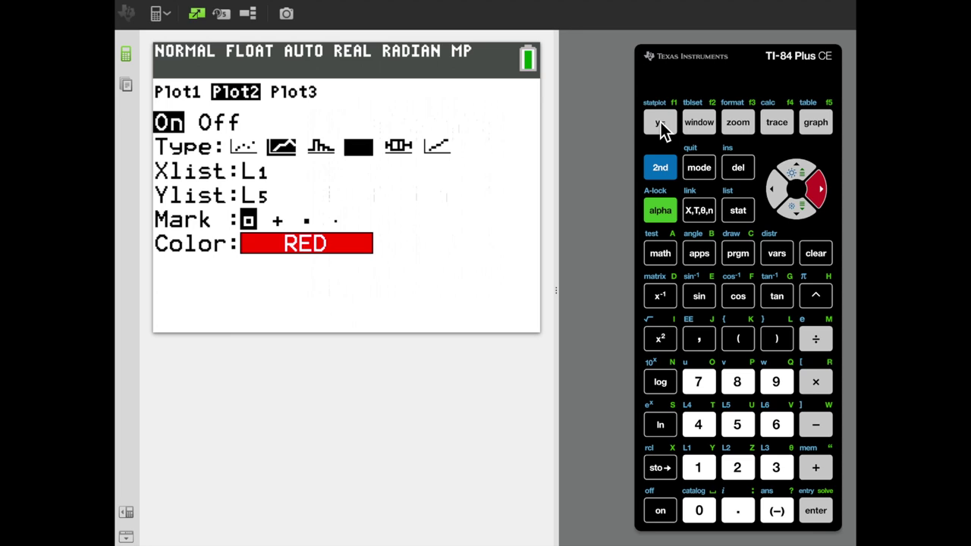
key("Right")
key("Right")
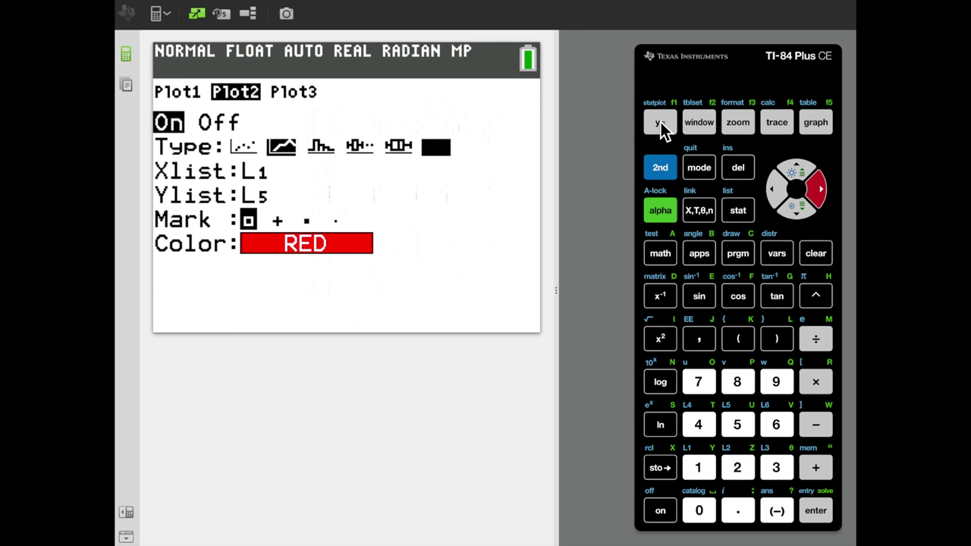
key("Left")
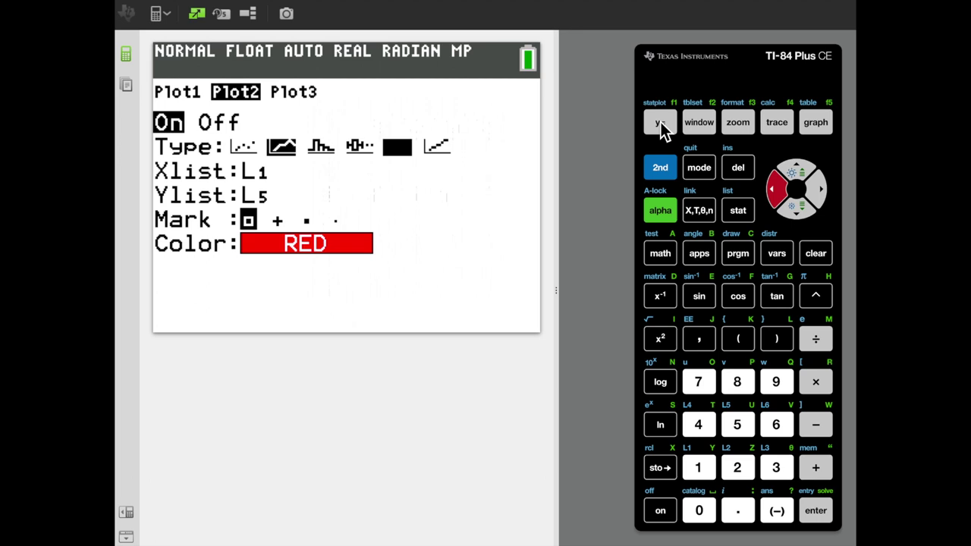
key("Return")
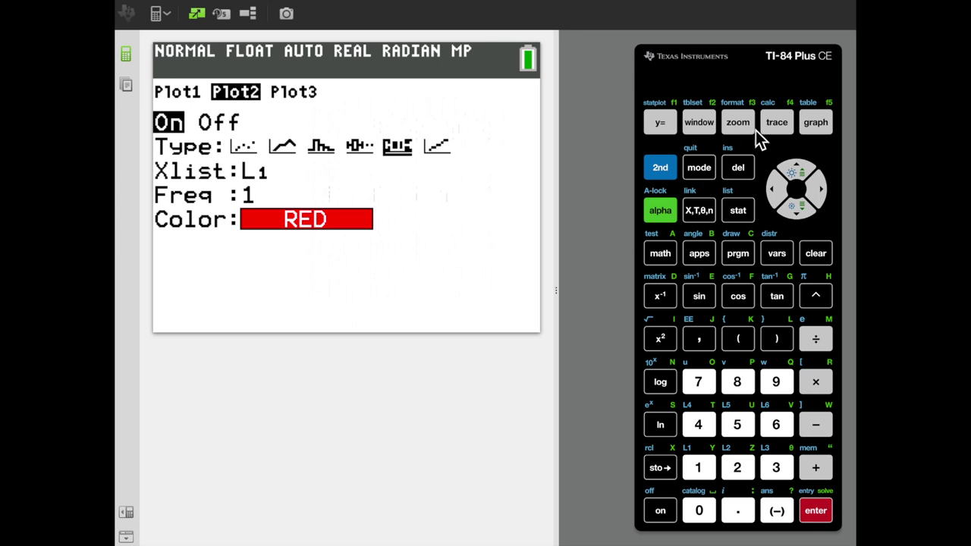
left_click(782, 135)
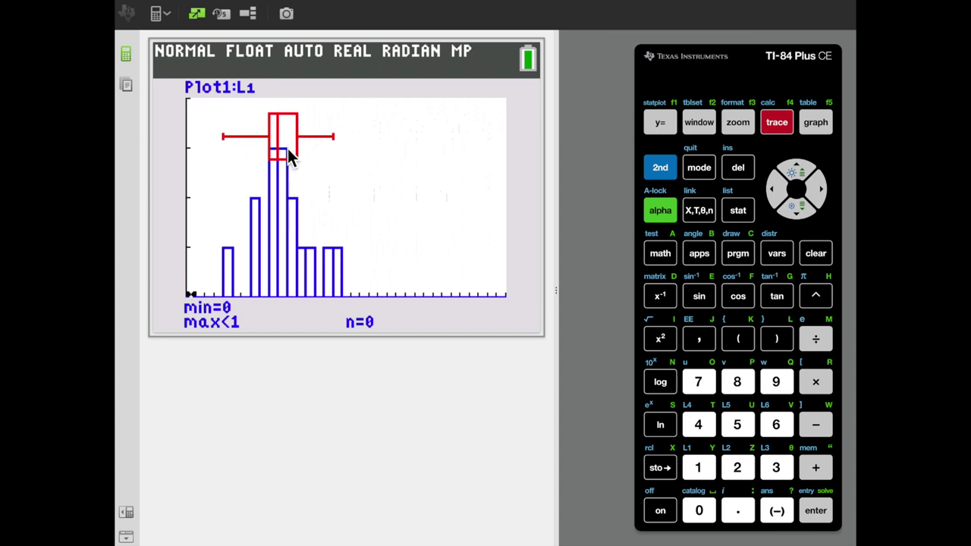
Set the graph window's Ymax to 6 and redraw the histogram and box plot in trace mode.
left_click(699, 123)
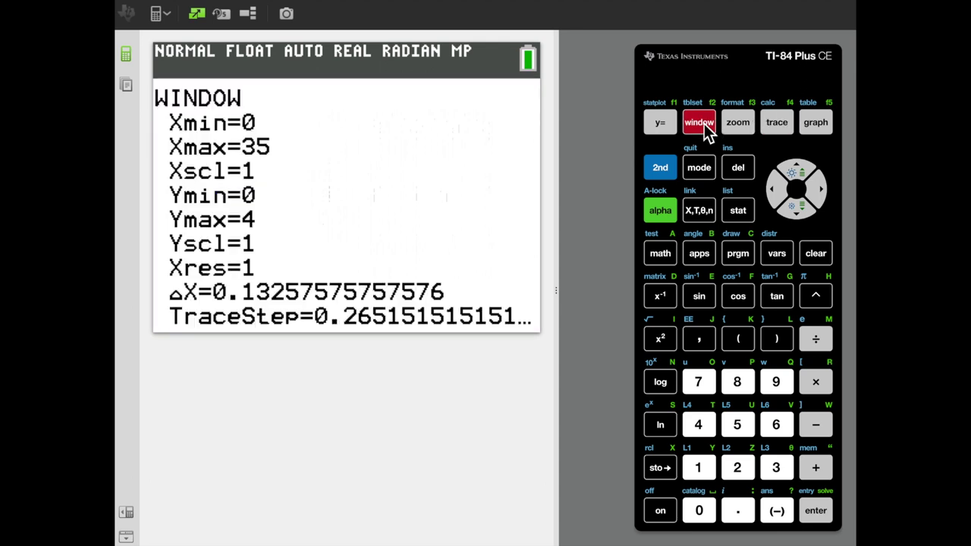
key("Down")
key("Down")
key("Down")
key("Down")
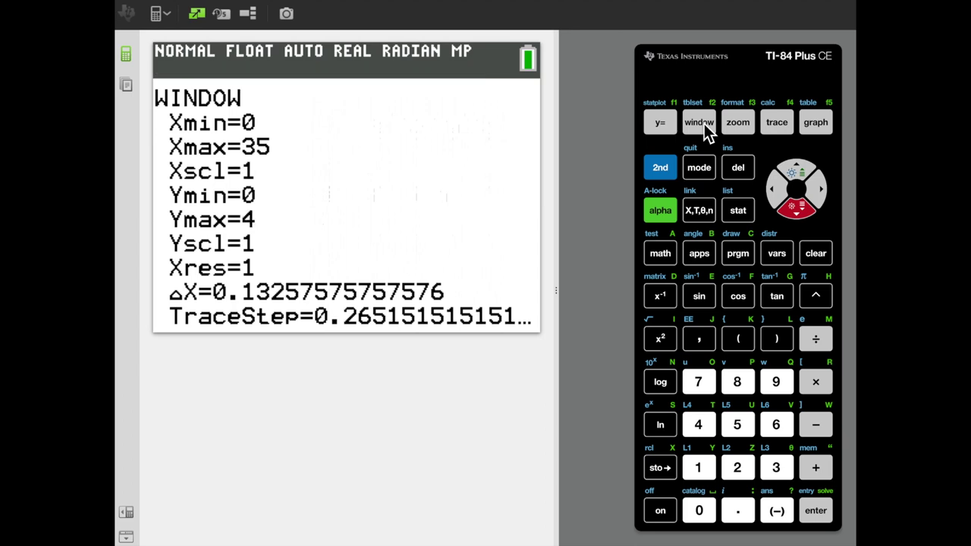
type("6")
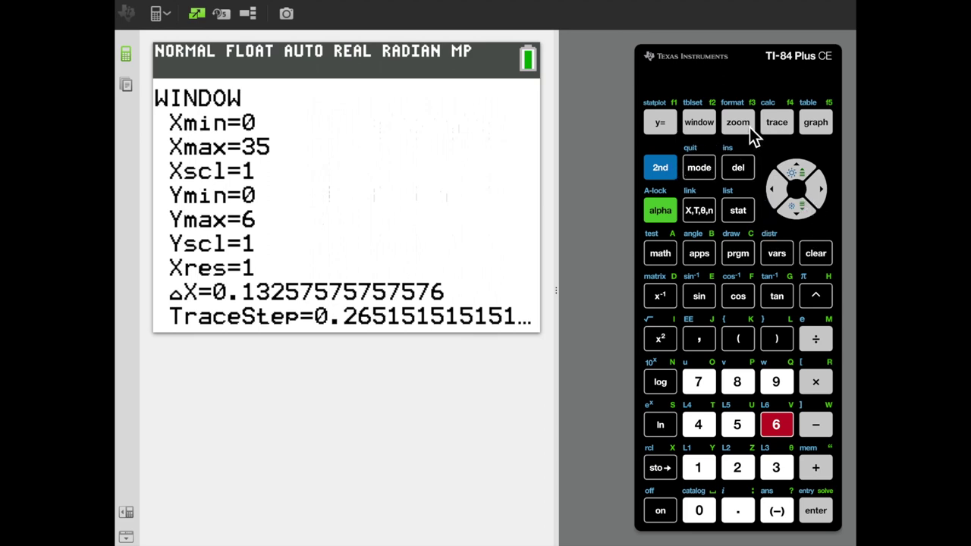
left_click(776, 123)
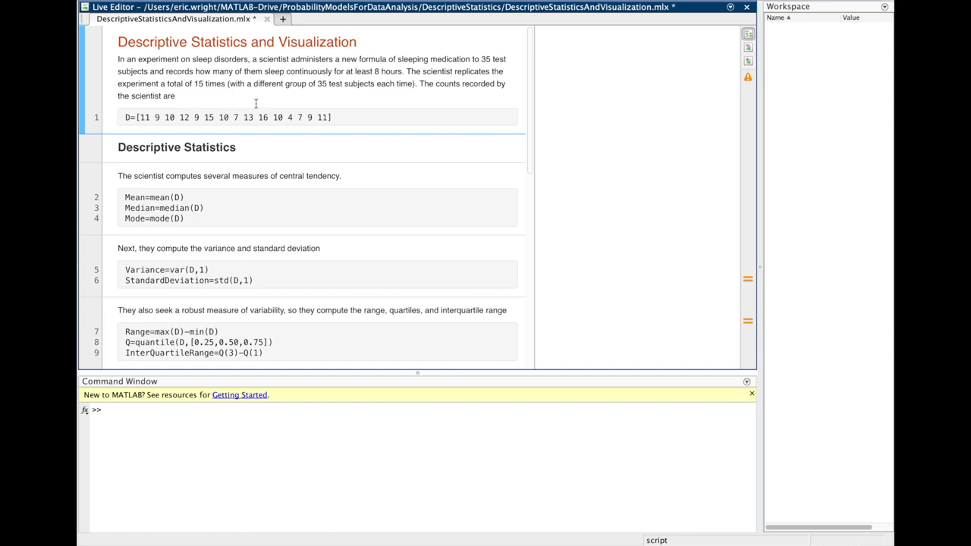
In the MATLAB live script DescriptiveStatisticsAndVisualization.mlx, start stepping line by line through data vector D, the mean, median and mode.
key("F5")
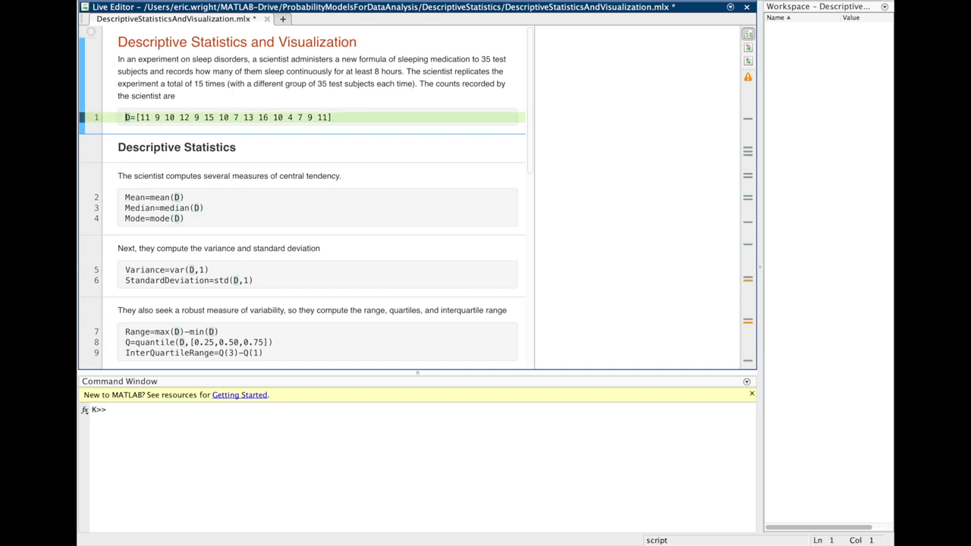
key("F10")
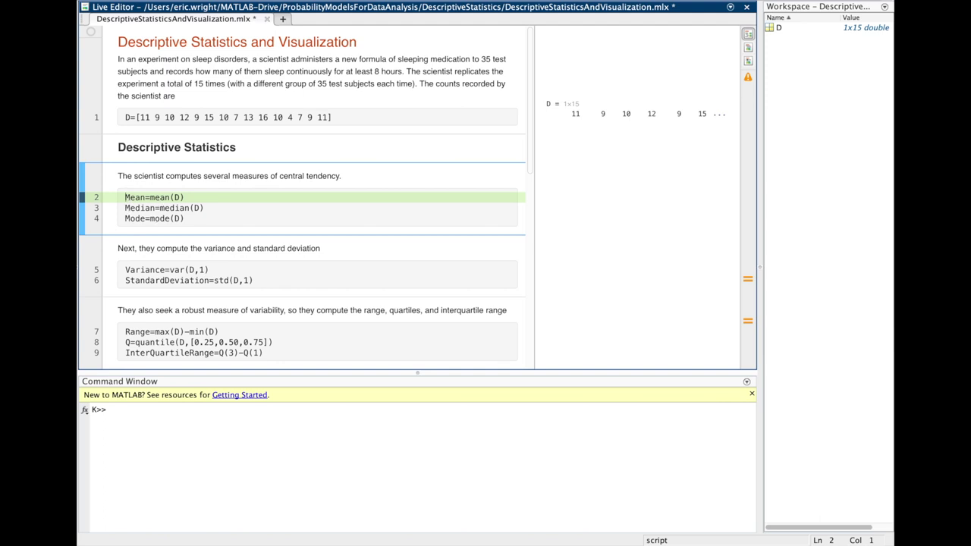
key("F10")
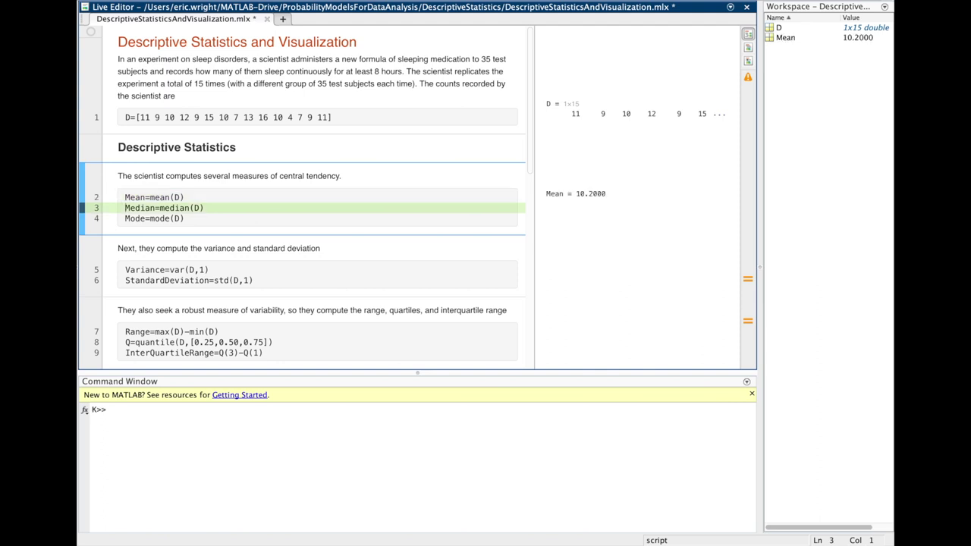
key("F10")
key("F10")
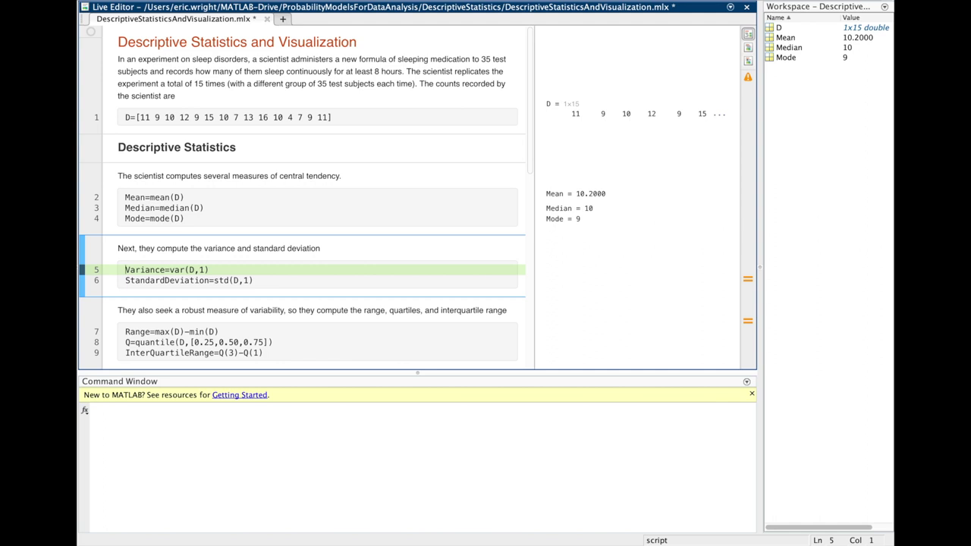
Step through the script lines that compute the variance, standard deviation and range of D.
key("F10")
key("F10")
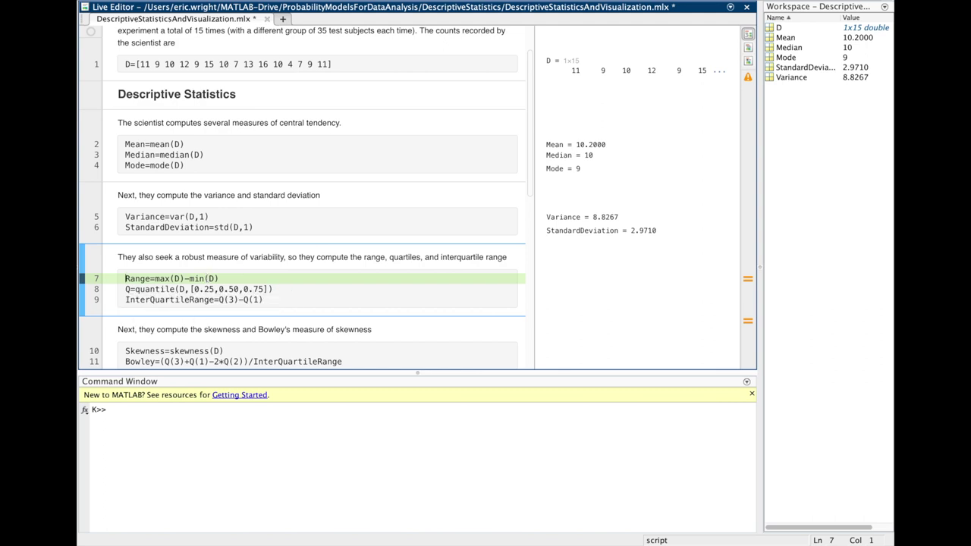
key("F10")
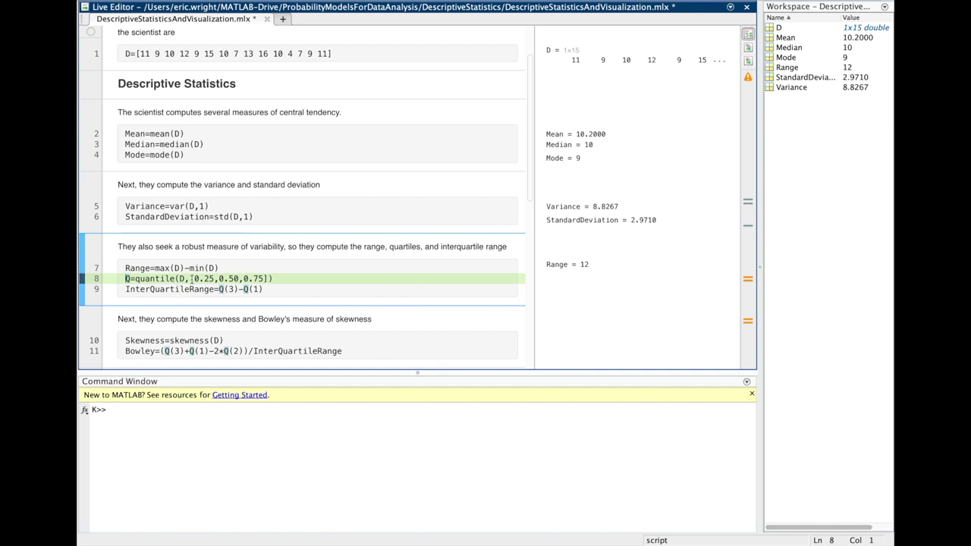
Check the argument hints of the quantile function, and execute the quartile and interquartile range lines.
left_click(179, 279)
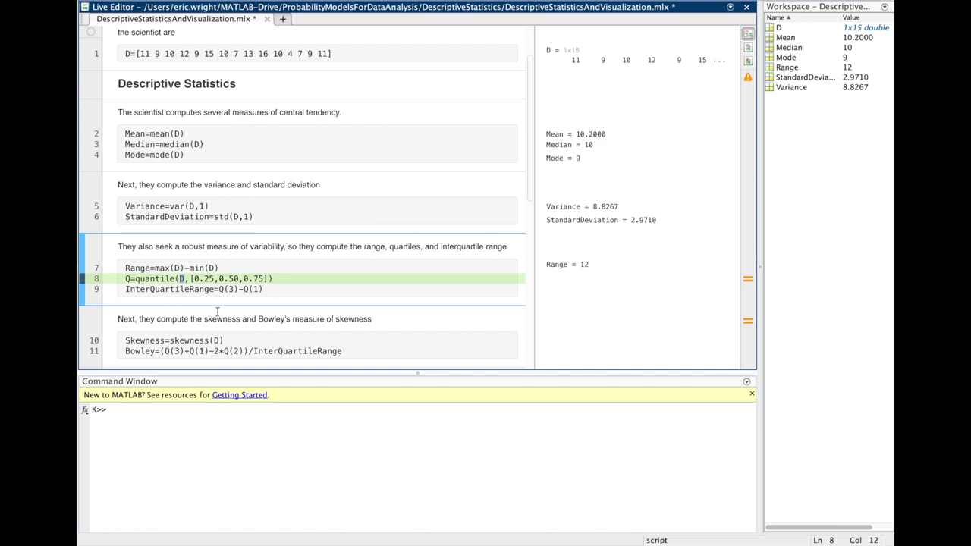
key("ctrl+space")
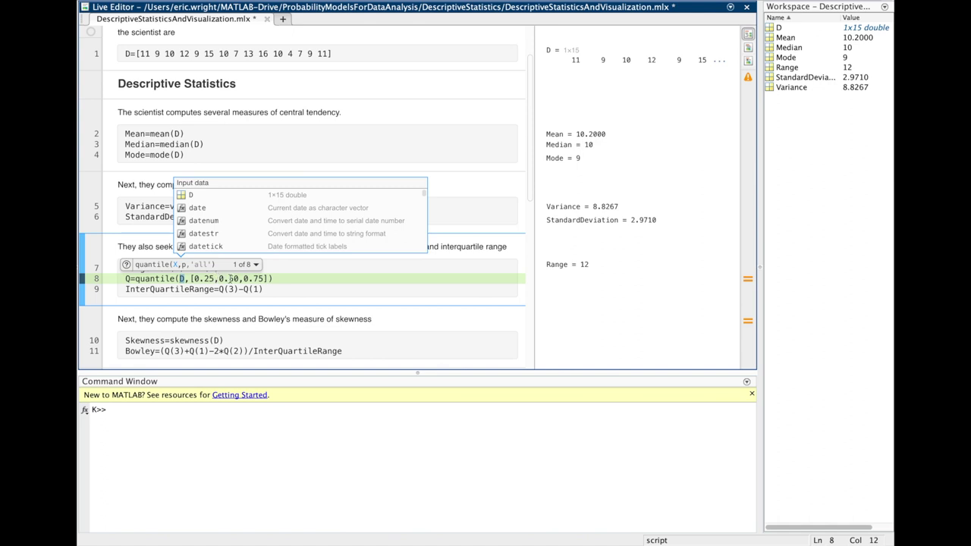
left_click(299, 277)
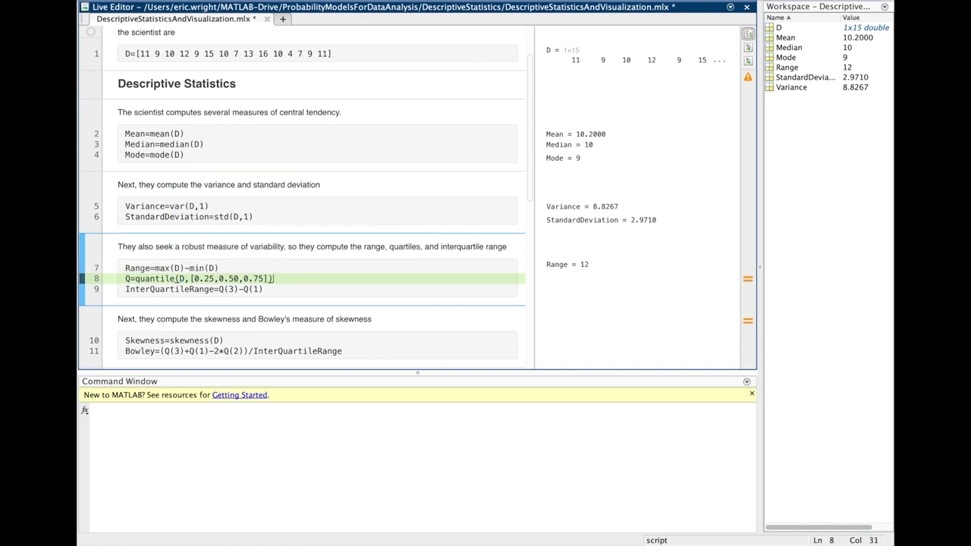
key("F10")
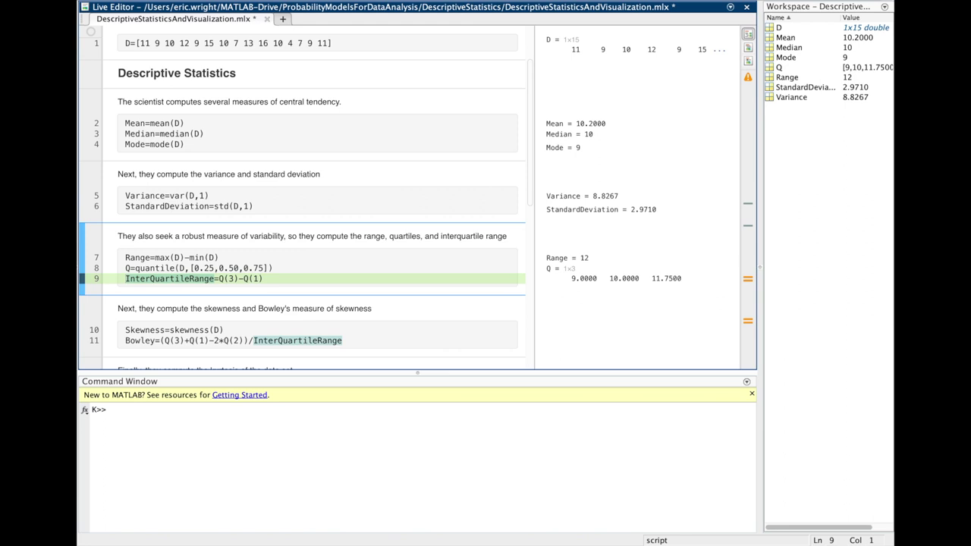
key("super+shift+Return")
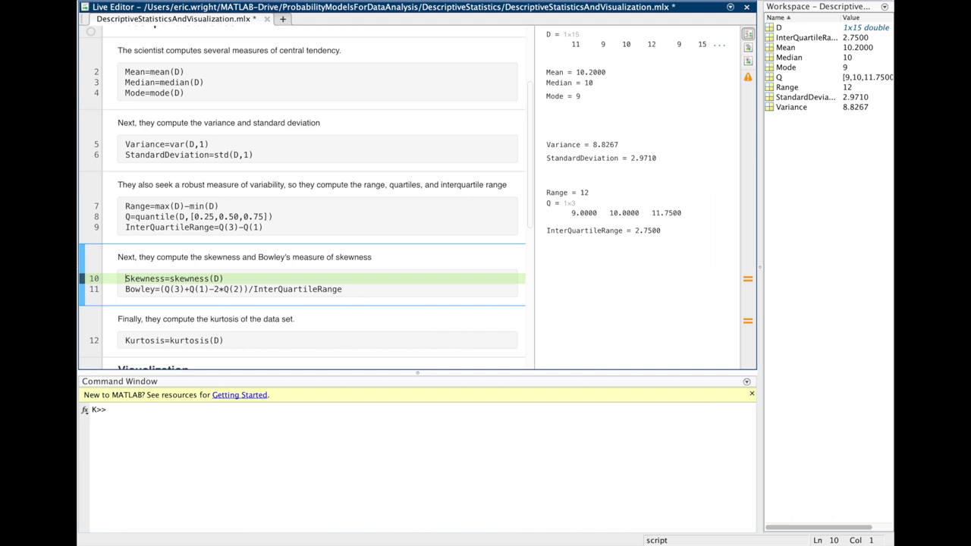
Step through the lines that compute the skewness, Bowley's measure of skewness and the kurtosis.
key("F10")
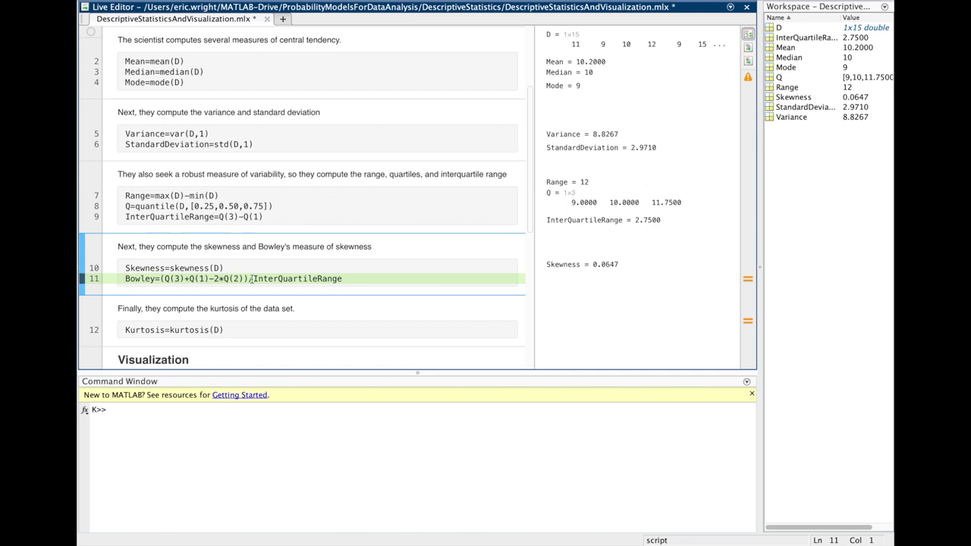
mouse_move(250, 279)
key("F10")
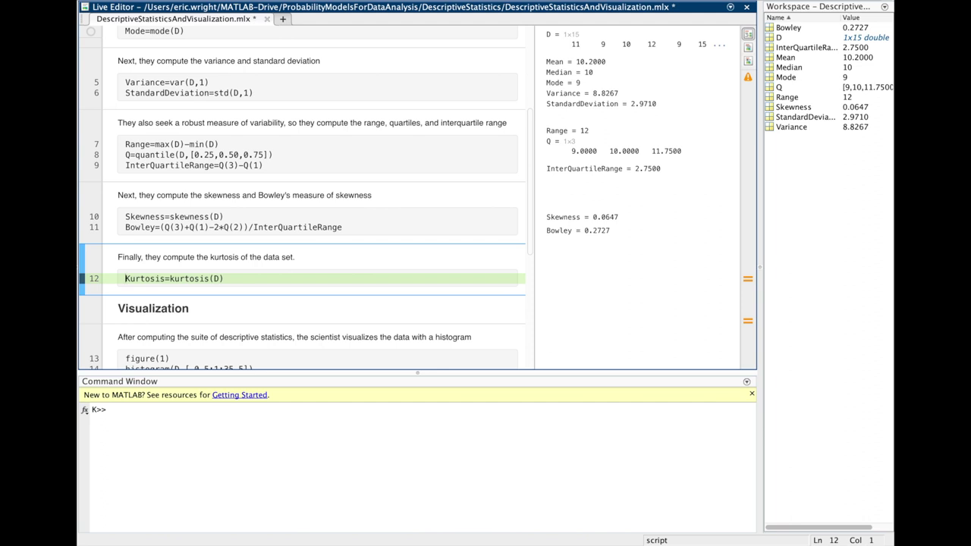
key("F10")
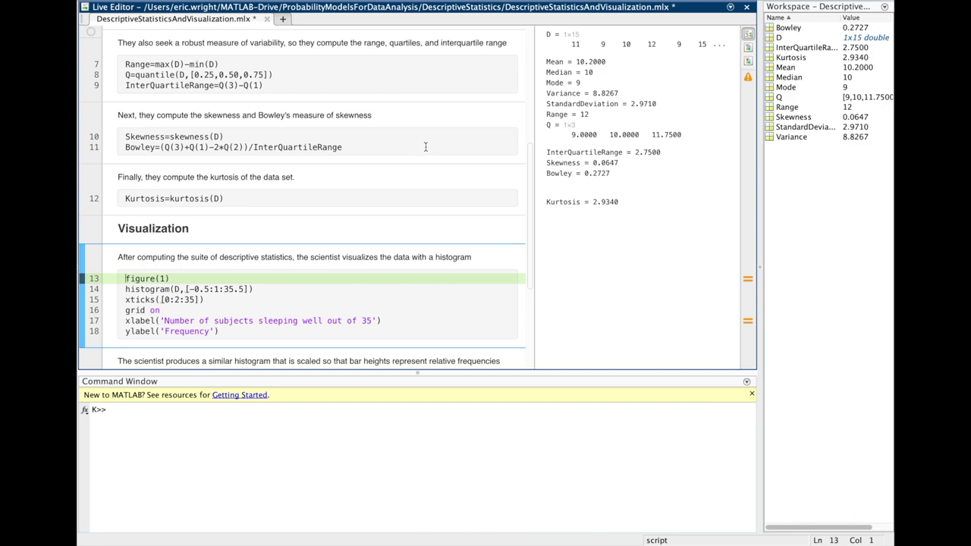
Step through the first Visualization lines to plot figure 1's histogram of D with bin edges -0.5:1:35.5 and x ticks [0:2:35].
scroll(424, 146, "up", 4)
scroll(424, 145, "down", 8)
scroll(425, 148, "down", 1)
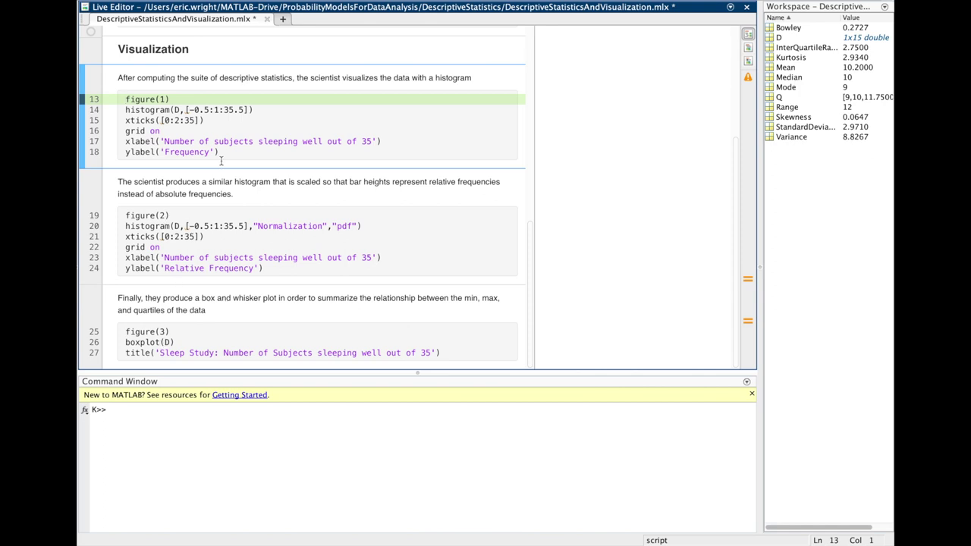
left_click_drag(257, 111, 117, 111)
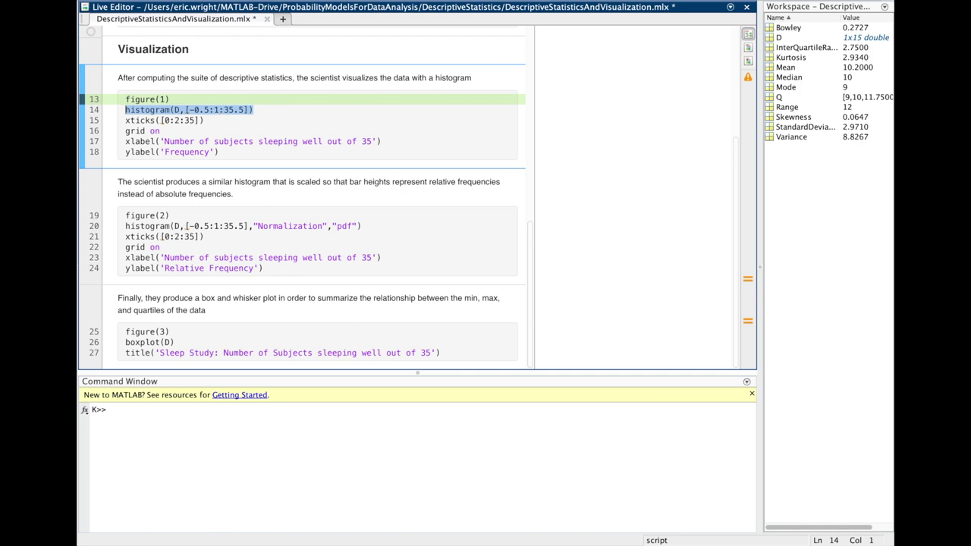
key("F10")
key("F10")
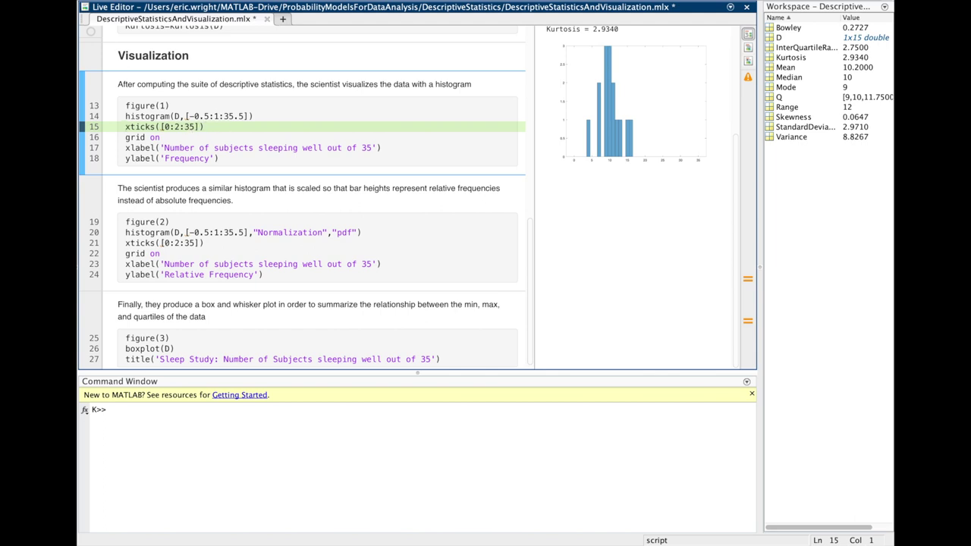
key("F10")
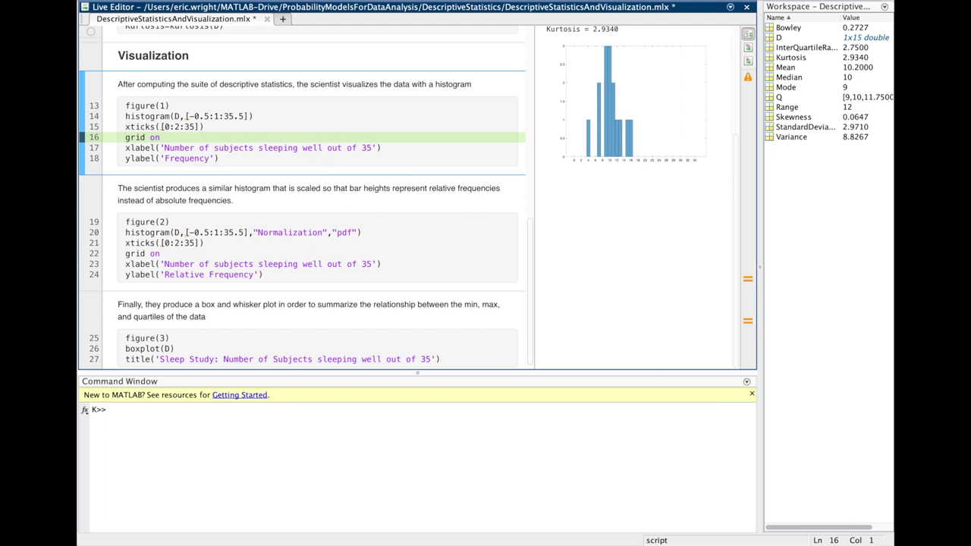
Step through the remaining figure 1 lines to turn on the grid and label the axes 'Number of subjects sleeping well out of 35' and 'Frequency'.
key("F10")
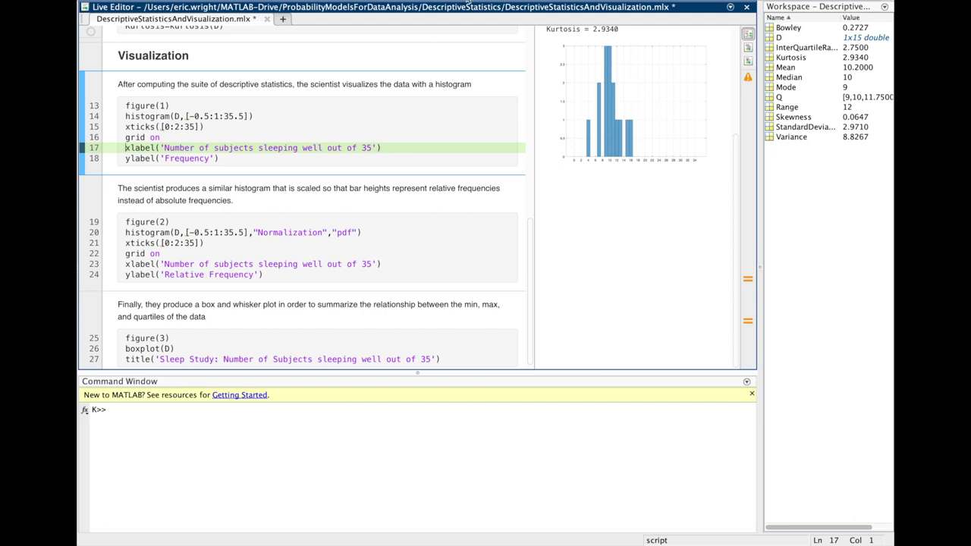
key("F10")
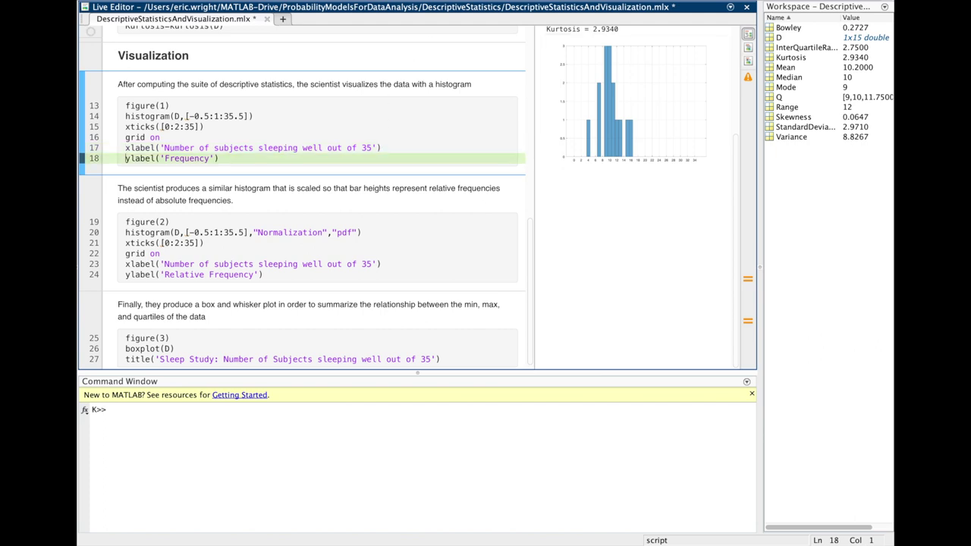
key("F10")
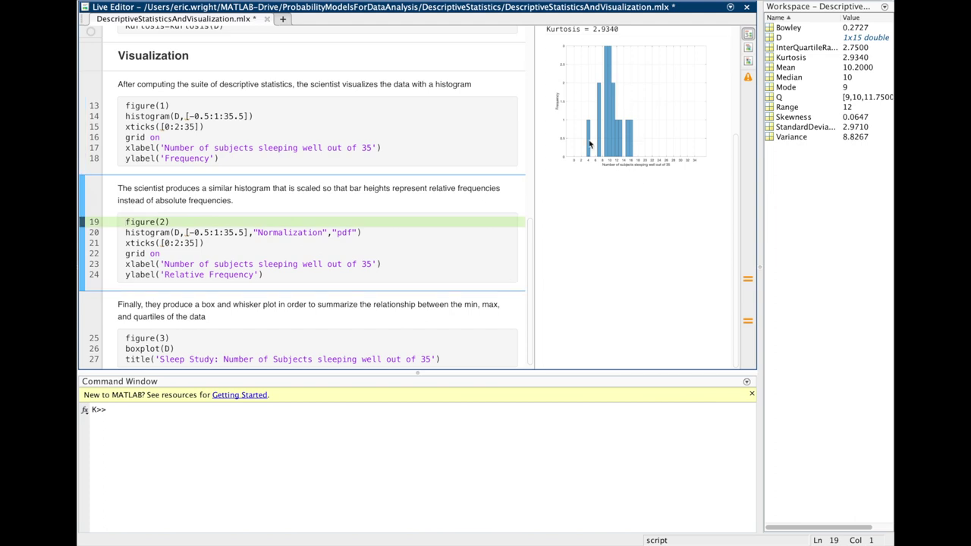
Open the frequency histogram in its own figure window and enlarge it to inspect the bars.
left_click(630, 130)
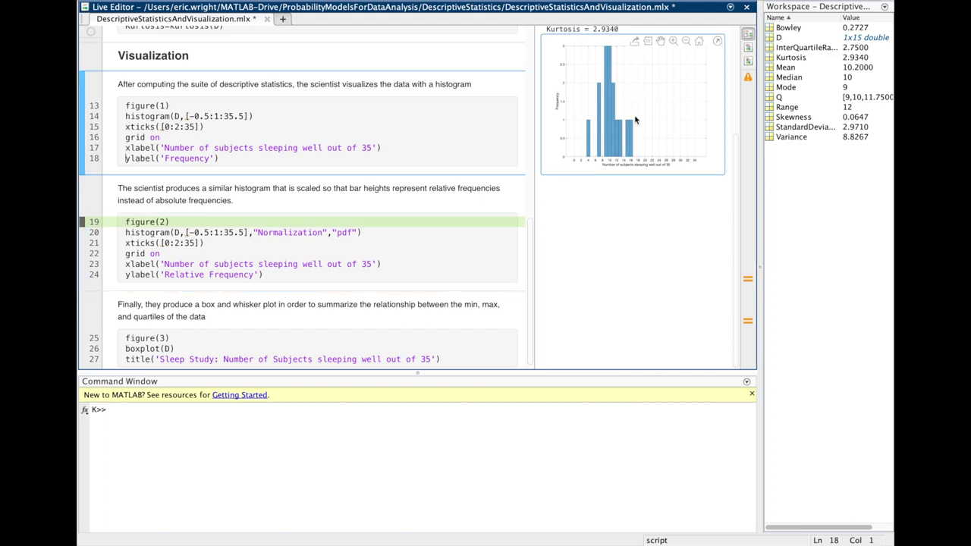
left_click(718, 43)
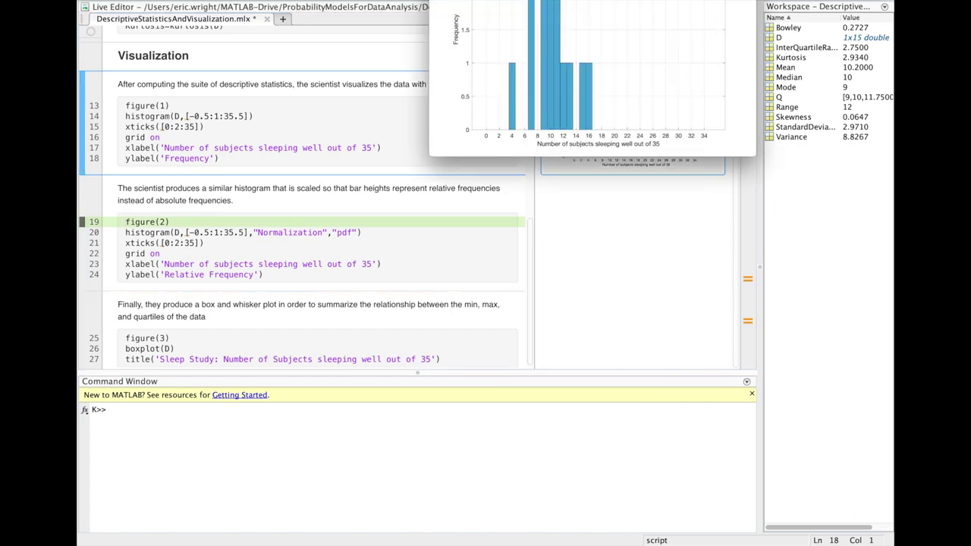
left_click_drag(670, 1, 343, 24)
left_click_drag(417, 299, 668, 508)
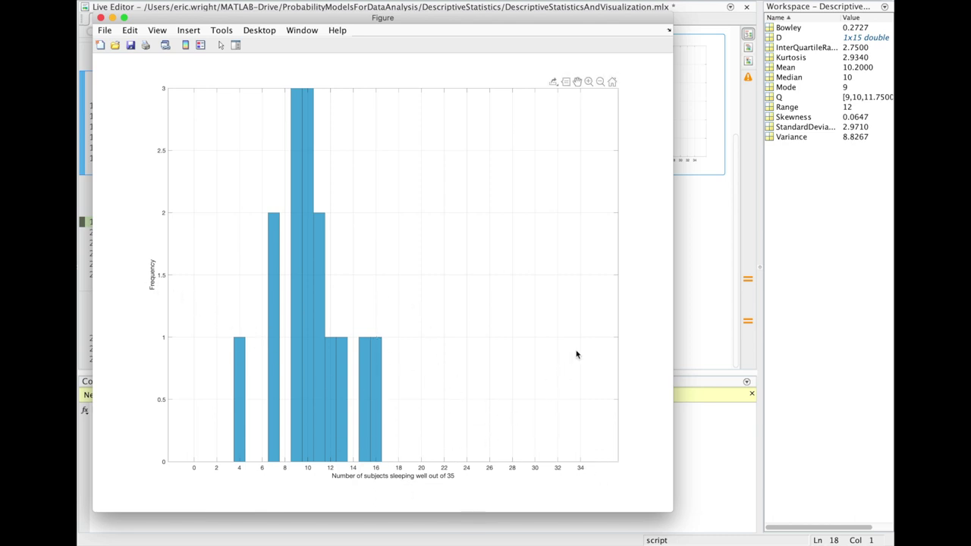
Check which file formats the histogram can be saved in, cancel the save, and close the figure window.
left_click(106, 31)
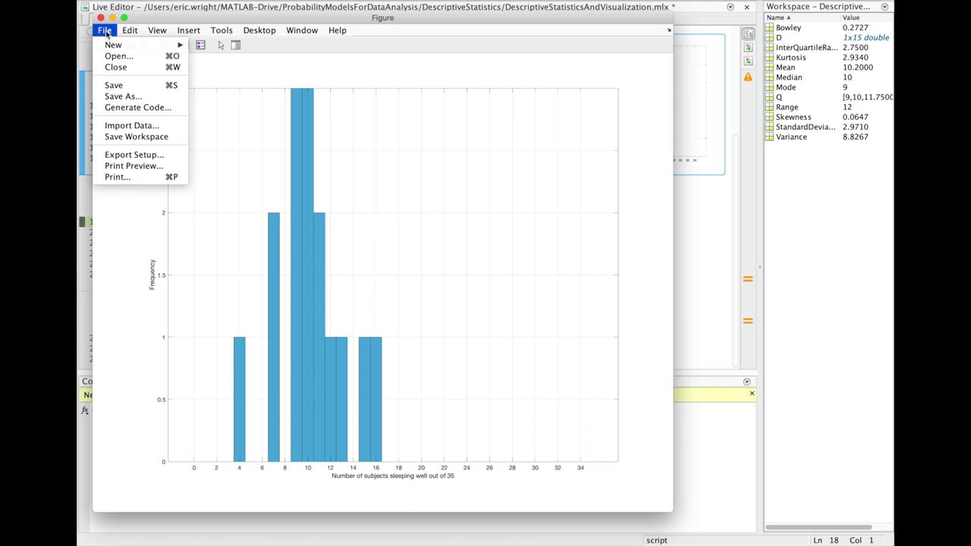
left_click(125, 96)
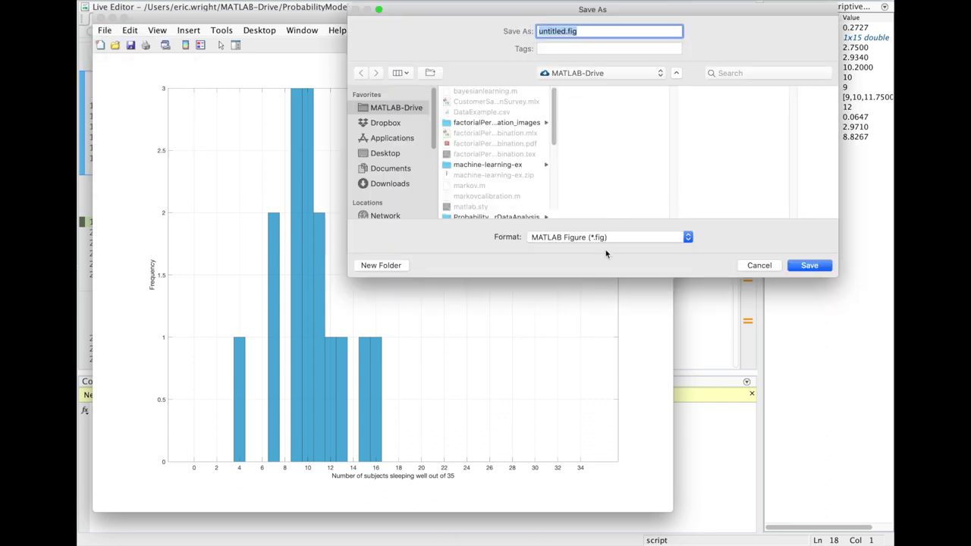
left_click(606, 238)
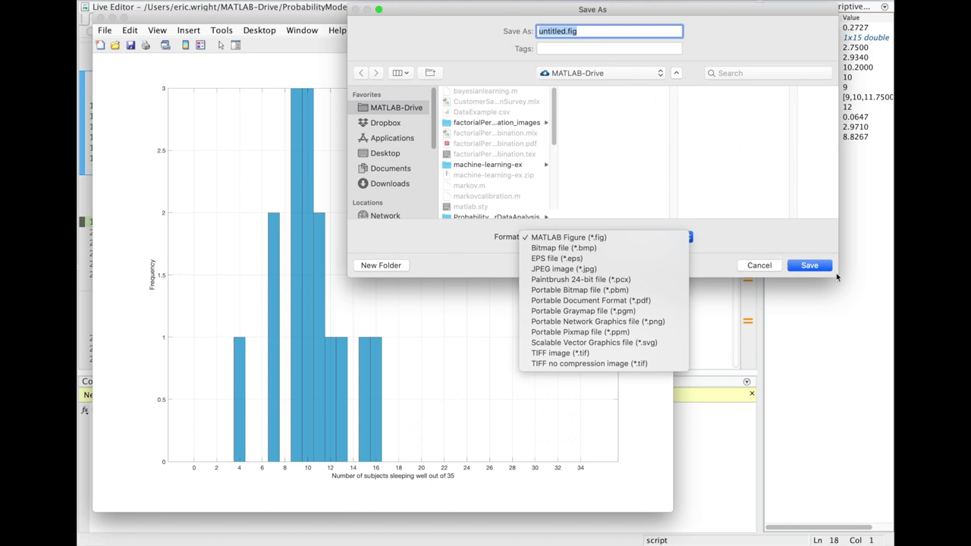
left_click(774, 267)
left_click(774, 267)
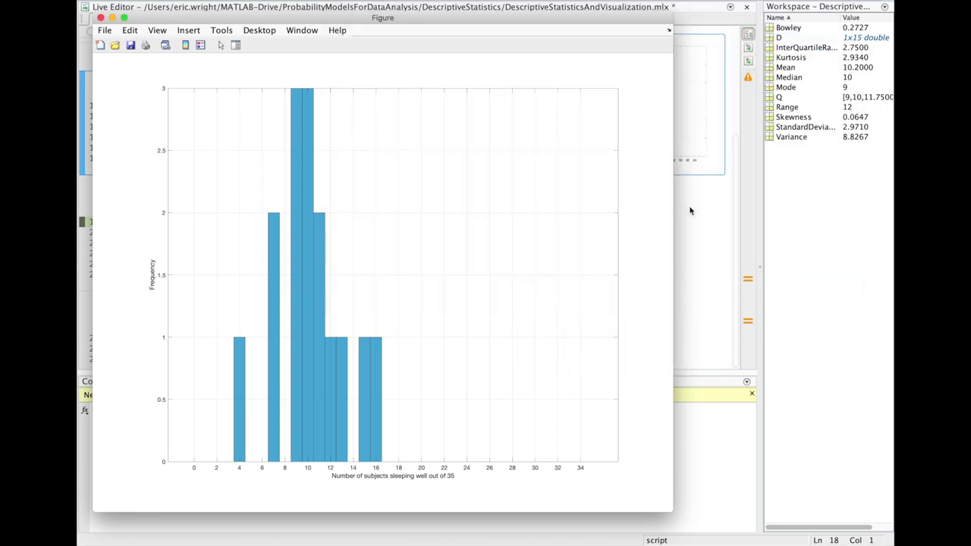
left_click(102, 18)
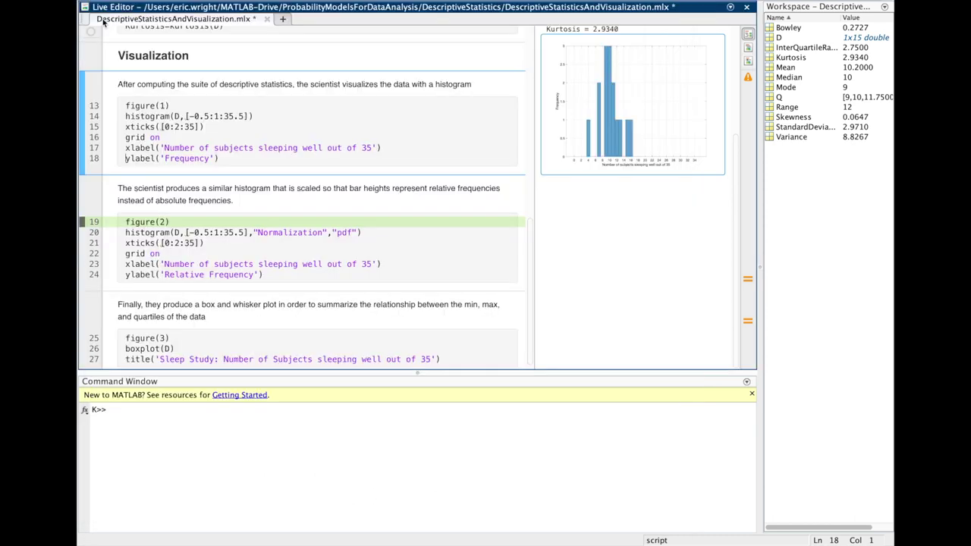
Review the "Normalization","pdf" option and step through the figure 2 lines to plot the labelled relative frequency histogram of D.
scroll(370, 160, "down", 1)
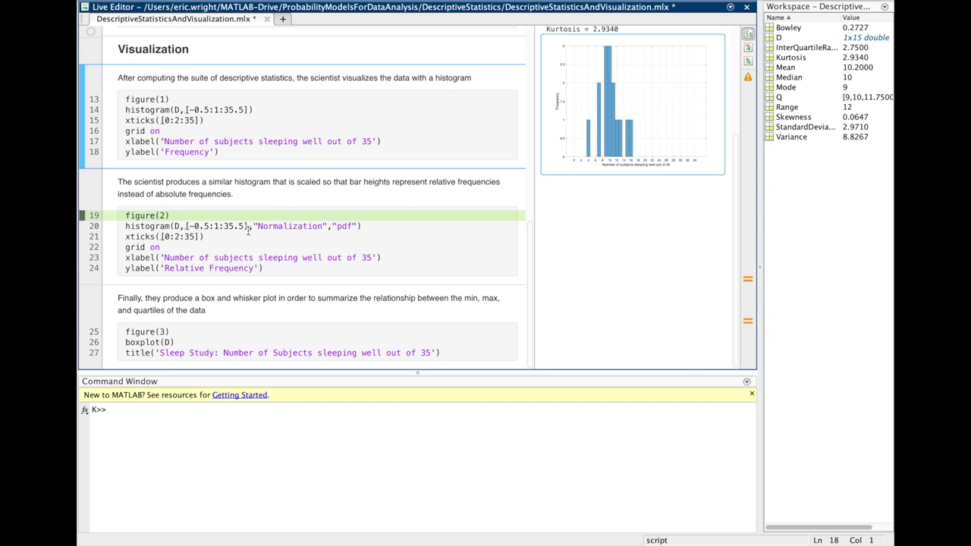
left_click_drag(253, 226, 357, 230)
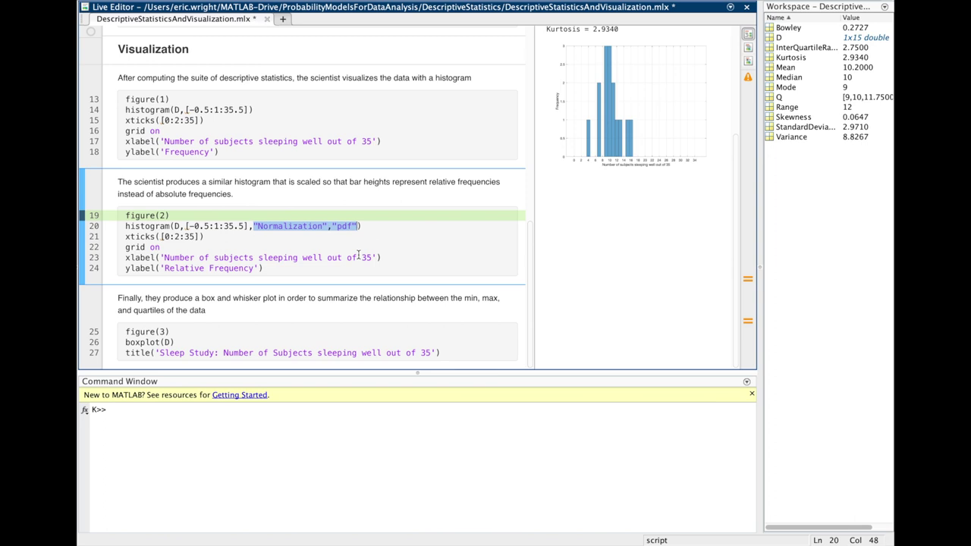
left_click_drag(164, 268, 209, 267)
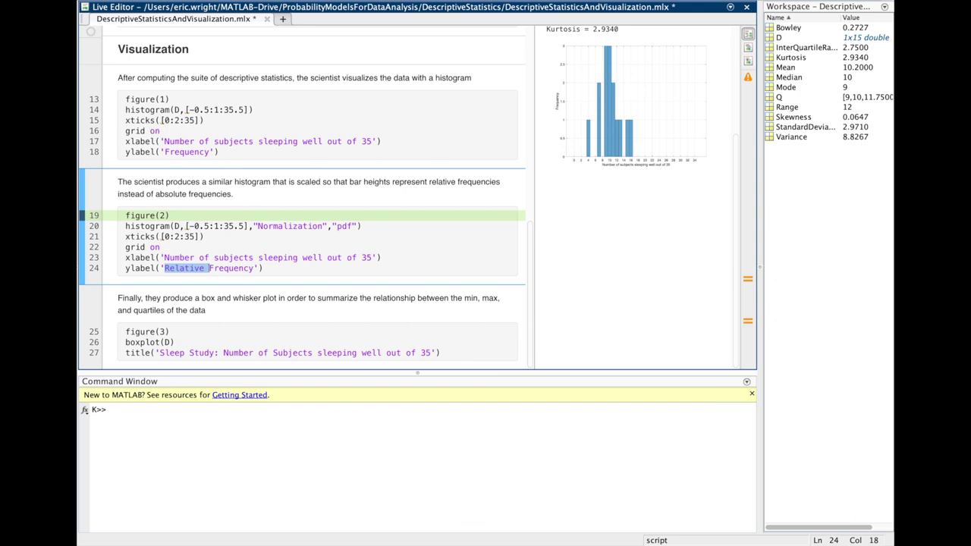
key("F10")
key("F10")
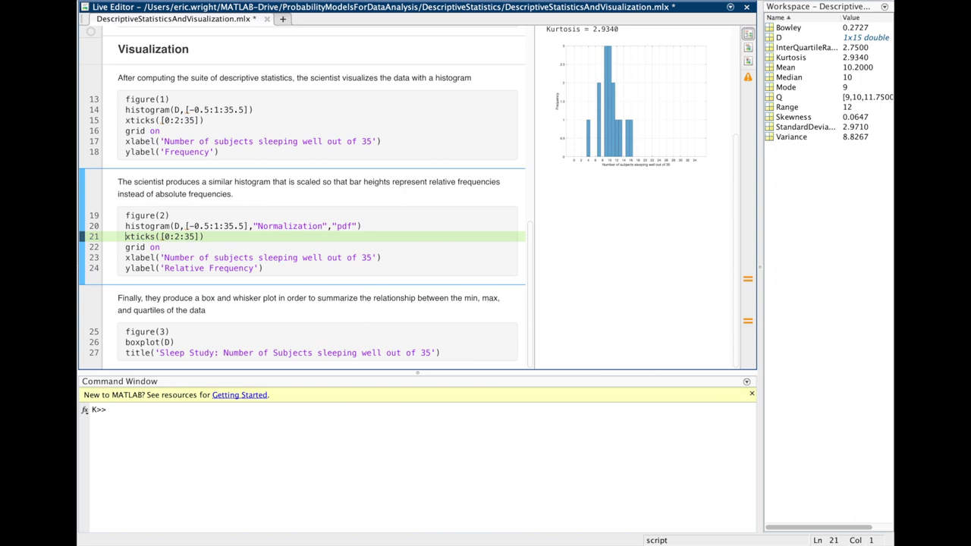
key("F10")
key("F10")
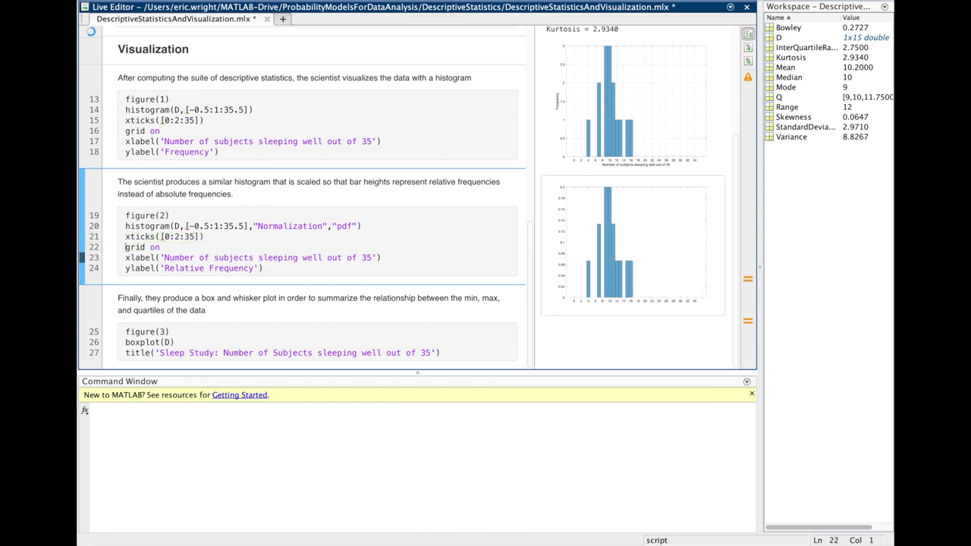
key("F10")
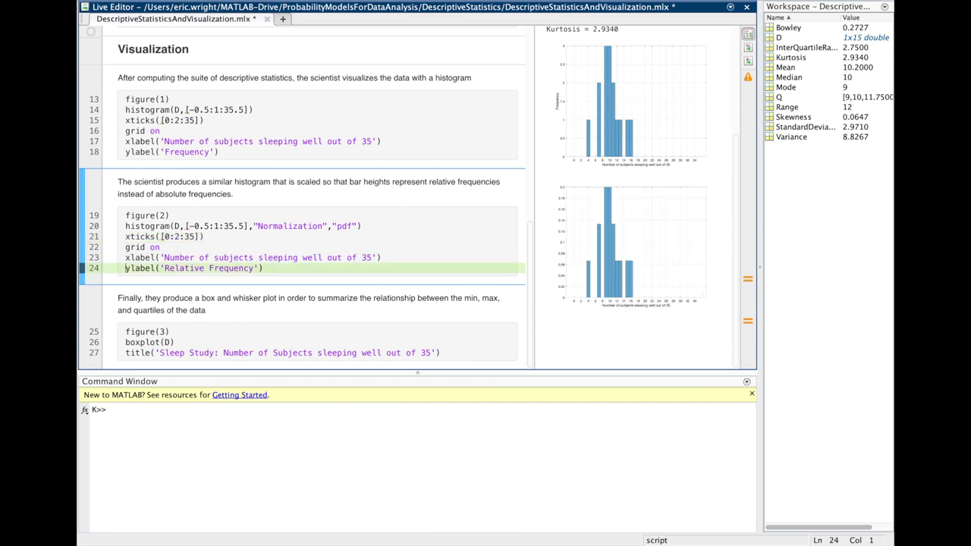
key("F10")
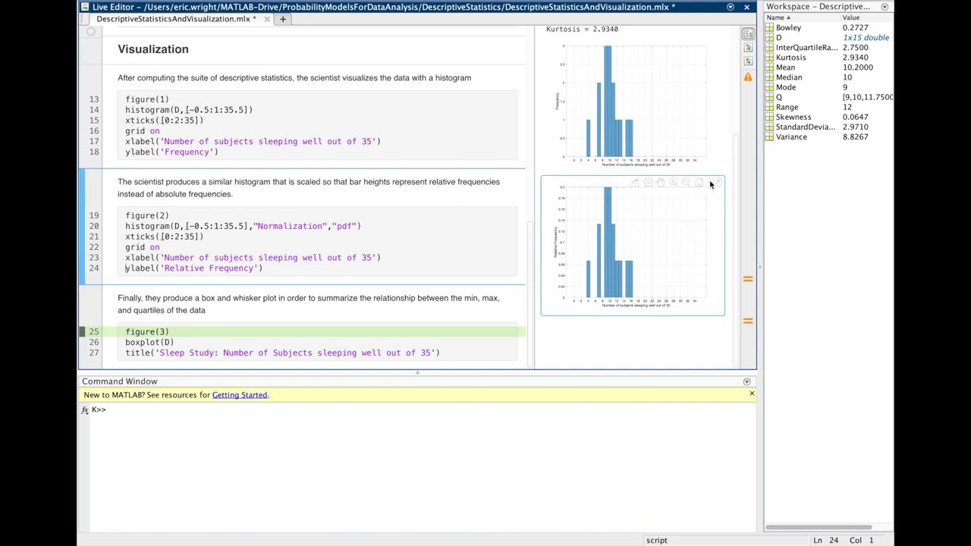
Inspect the relative frequency histogram in an enlarged separate figure window, and close that window.
left_click(717, 182)
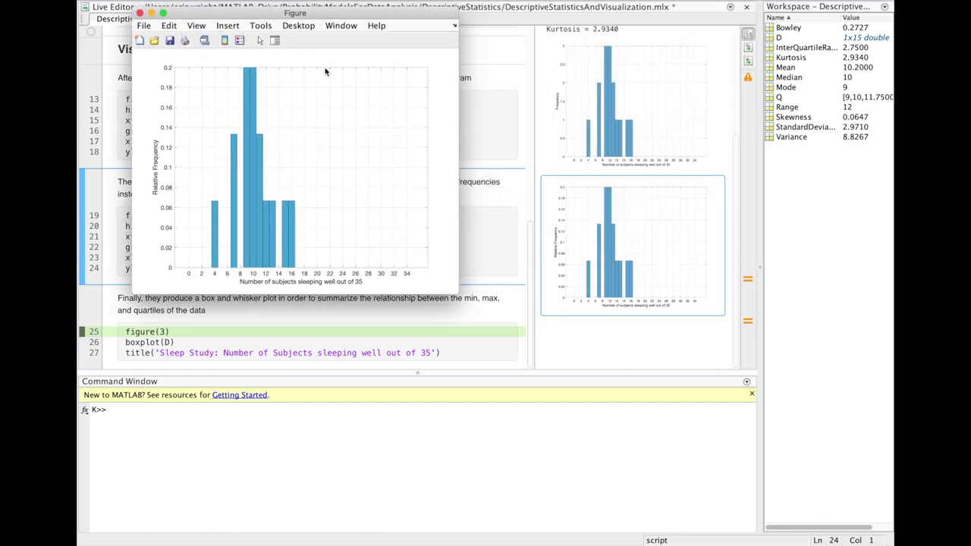
left_click_drag(459, 293, 690, 502)
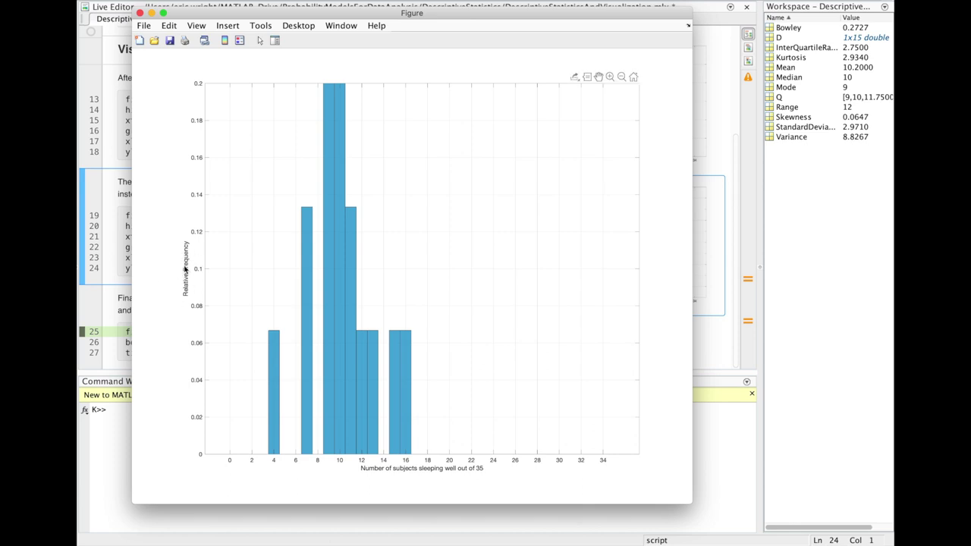
left_click(140, 13)
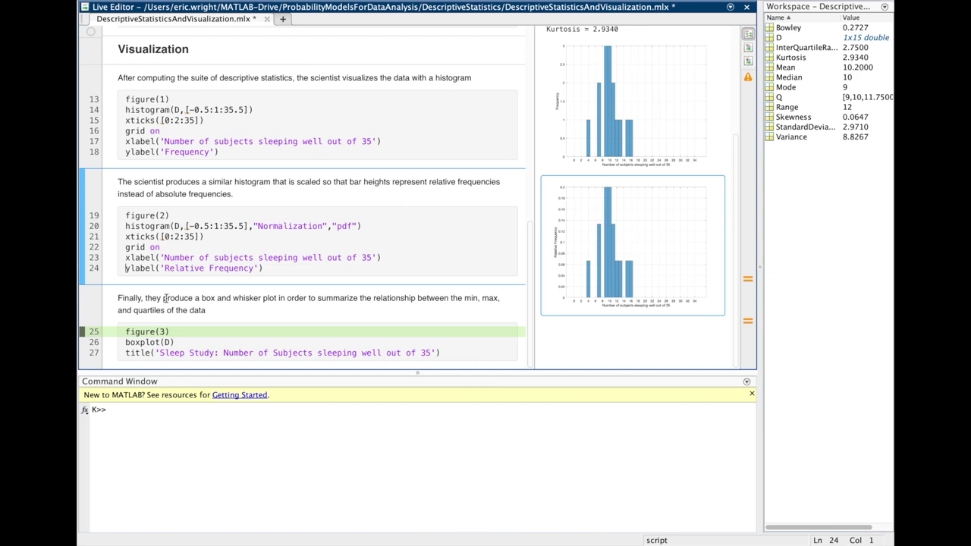
Step through the figure 3 lines to draw the box plot of D titled 'Sleep Study: Number of Subjects sleeping well out of 35'.
left_click_drag(191, 343, 121, 344)
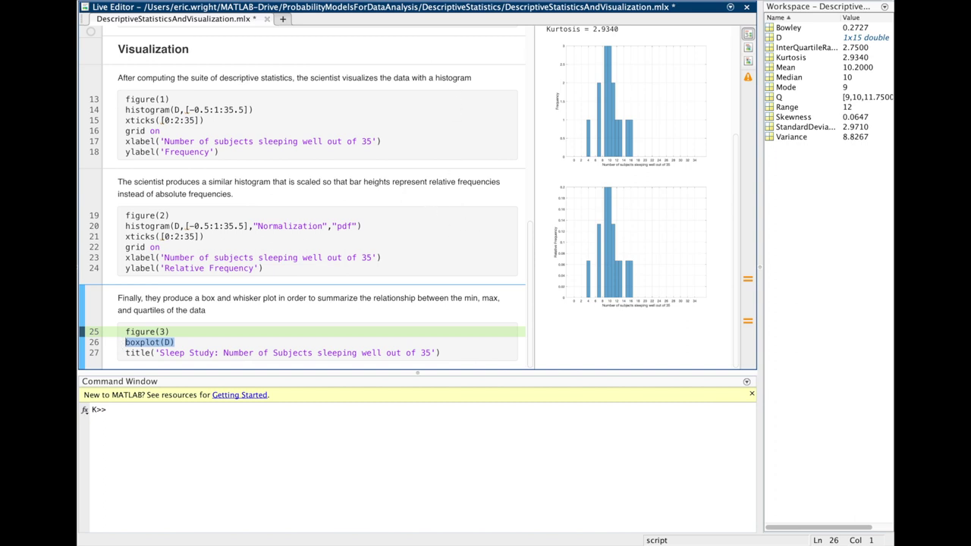
left_click(247, 328)
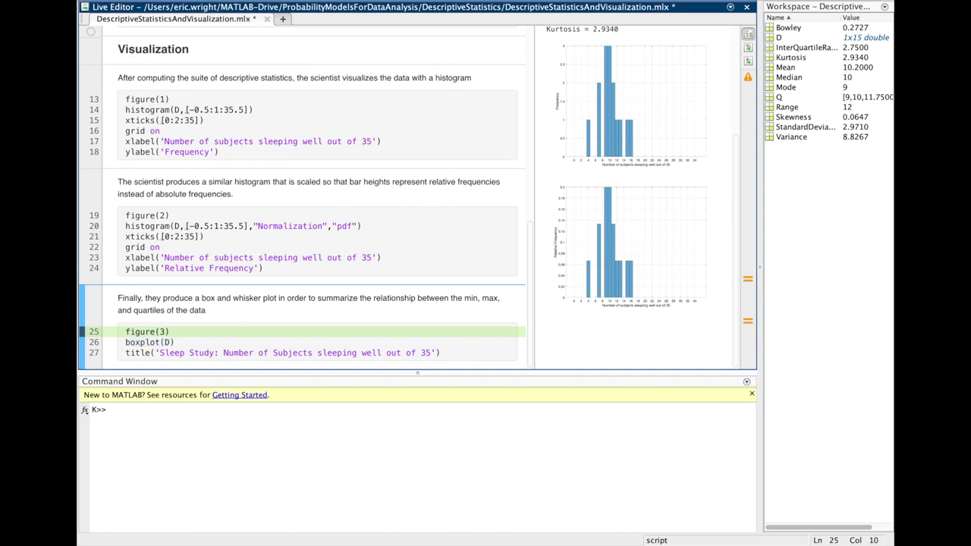
left_click(126, 342)
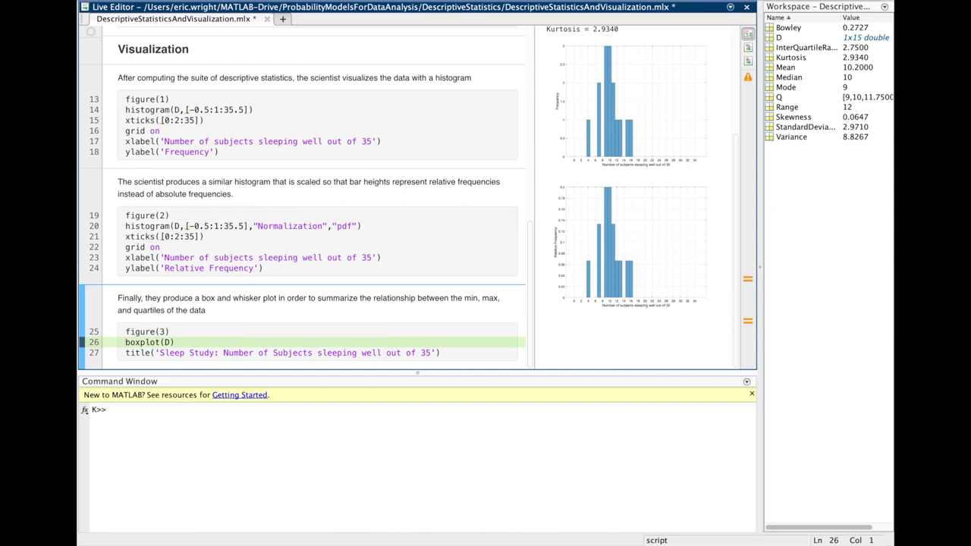
key("F10")
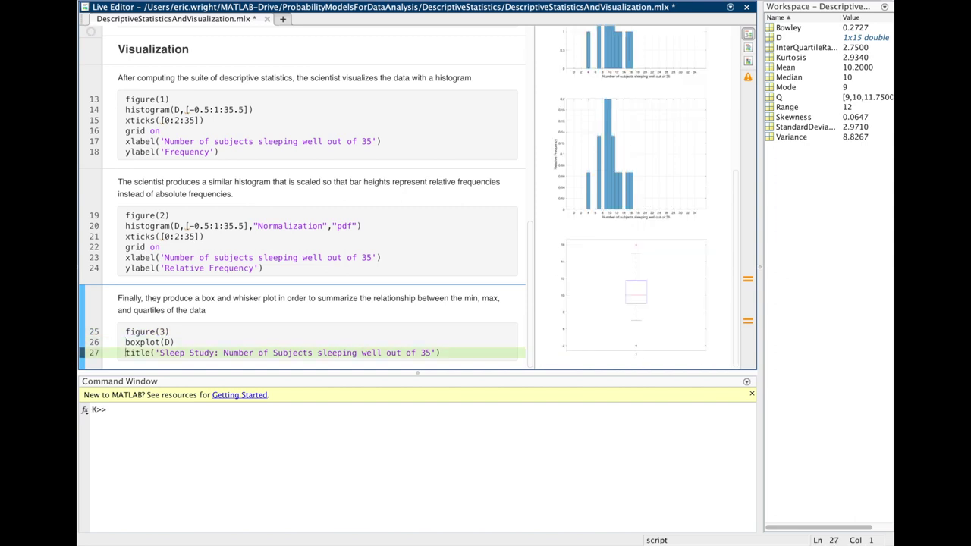
key("F10")
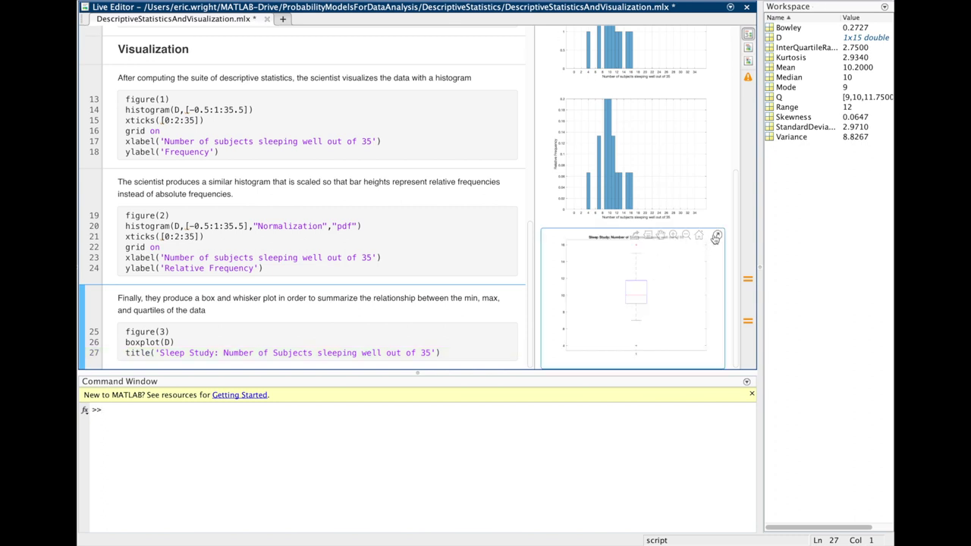
Inspect the box plot in an enlarged figure window with data tips on the lower whisker, both quartiles and the median, and close it.
left_click(715, 238)
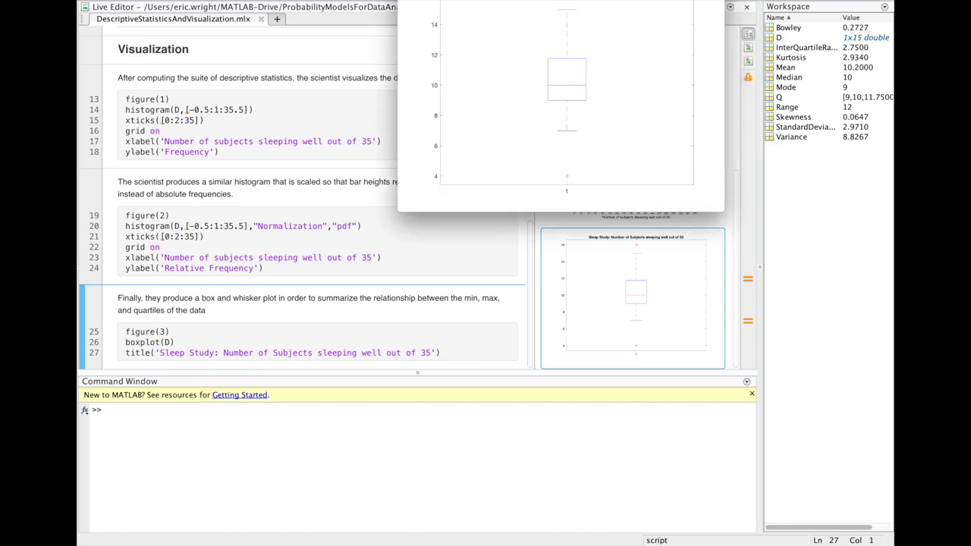
left_click_drag(626, 354, 830, 510)
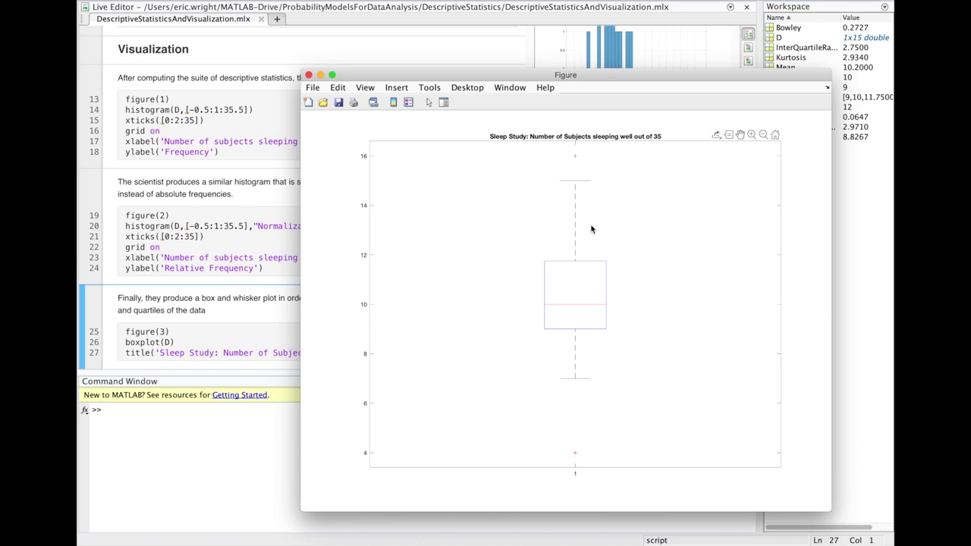
left_click(576, 378)
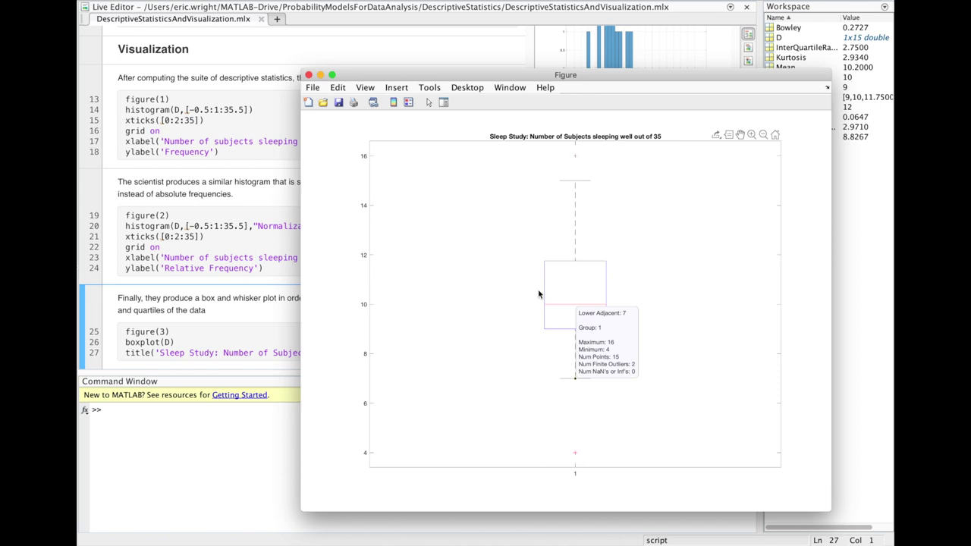
left_click(549, 331)
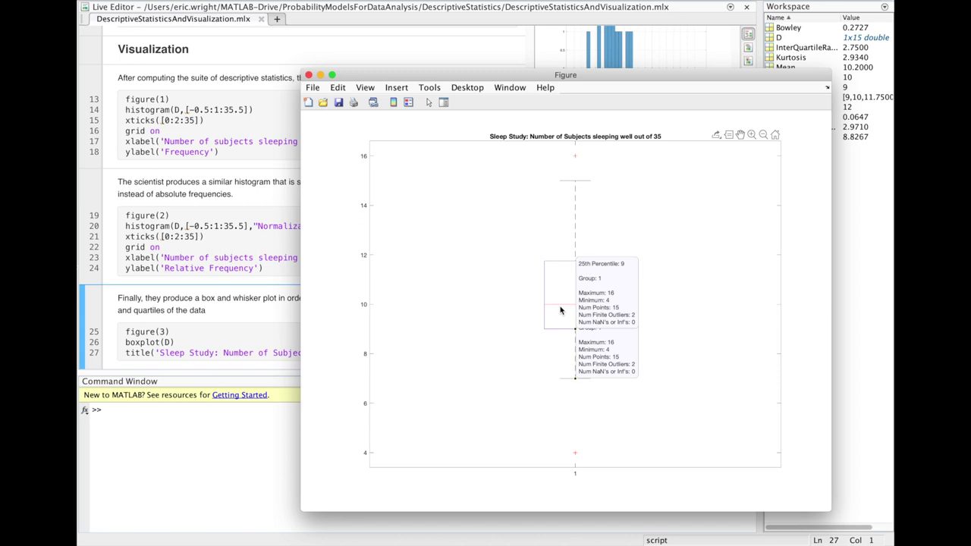
left_click(561, 305)
left_click(565, 262)
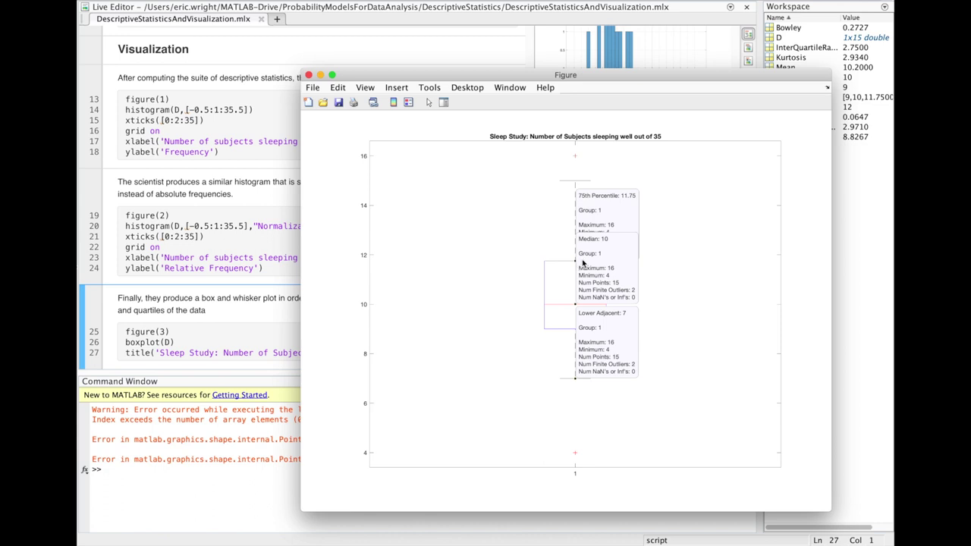
left_click(308, 75)
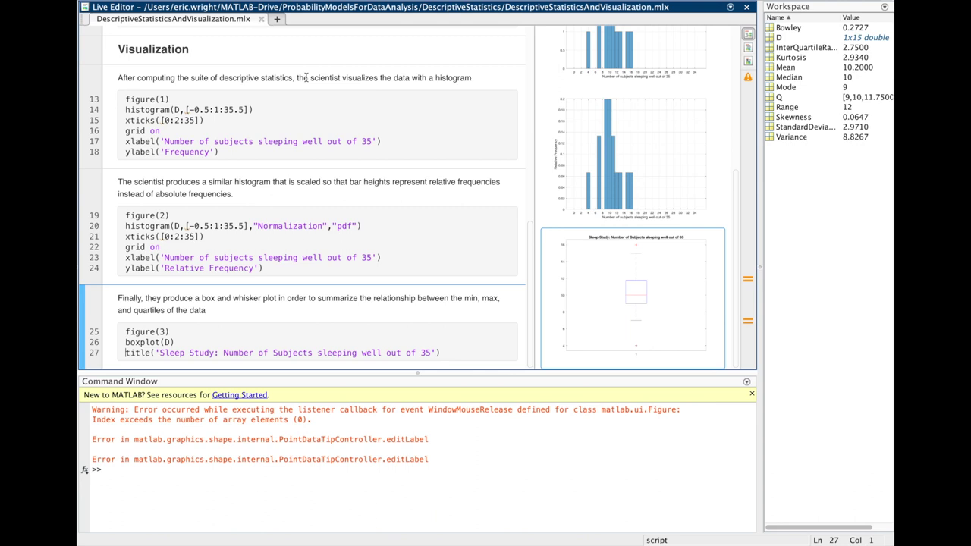